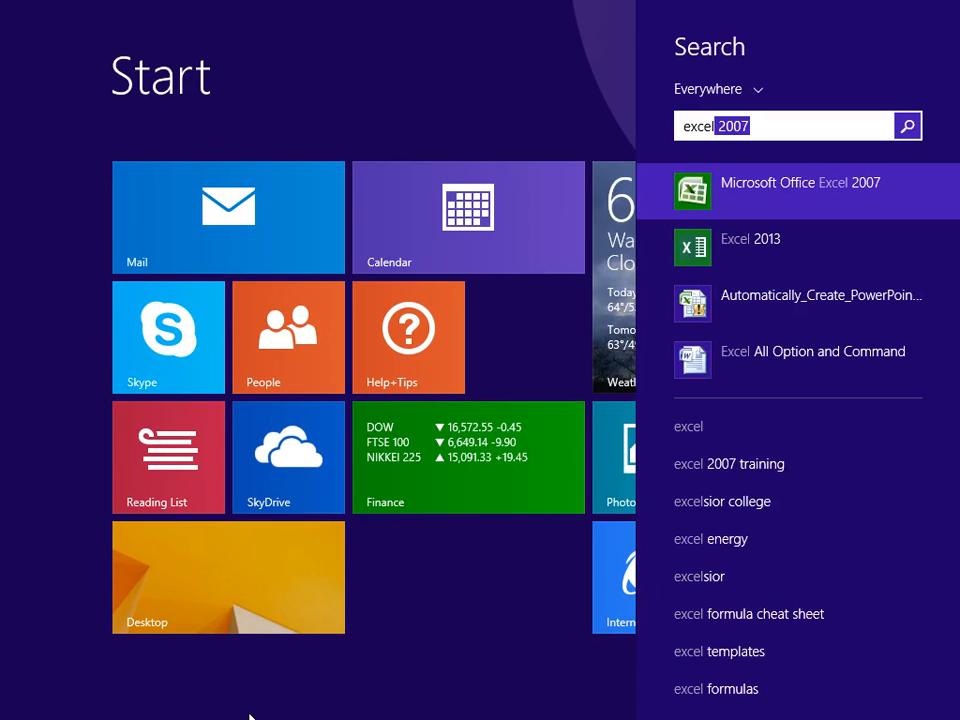
Launch Microsoft Office Excel 2007 from the Start screen search results.
key("Return")
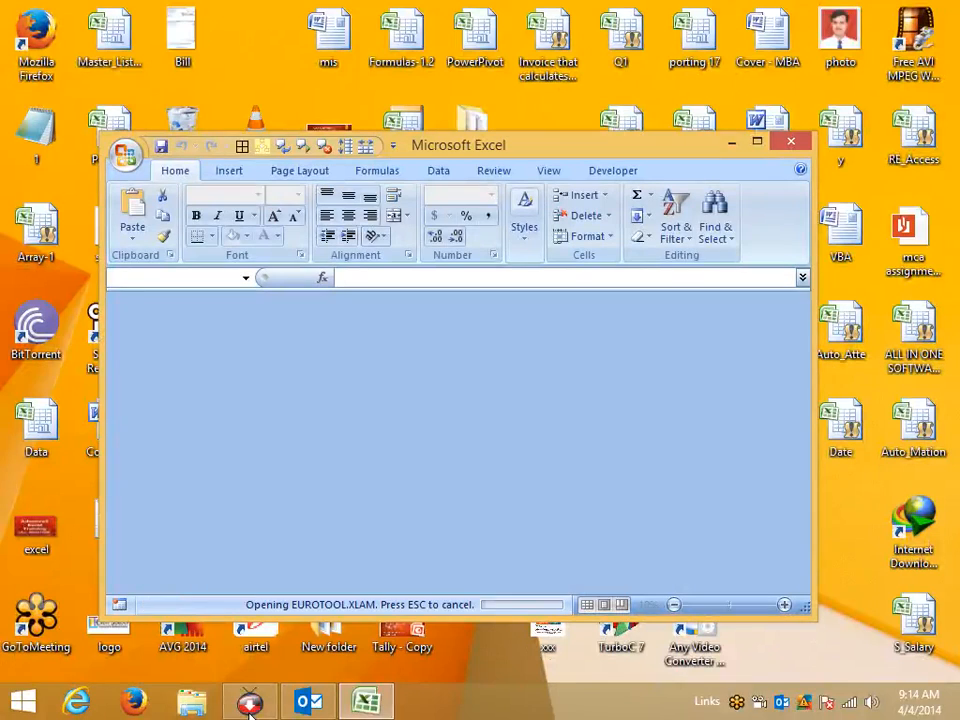
Dismiss the Book2.xlam add-in error, maximise the Excel window and show the Office menu.
left_click(482, 418)
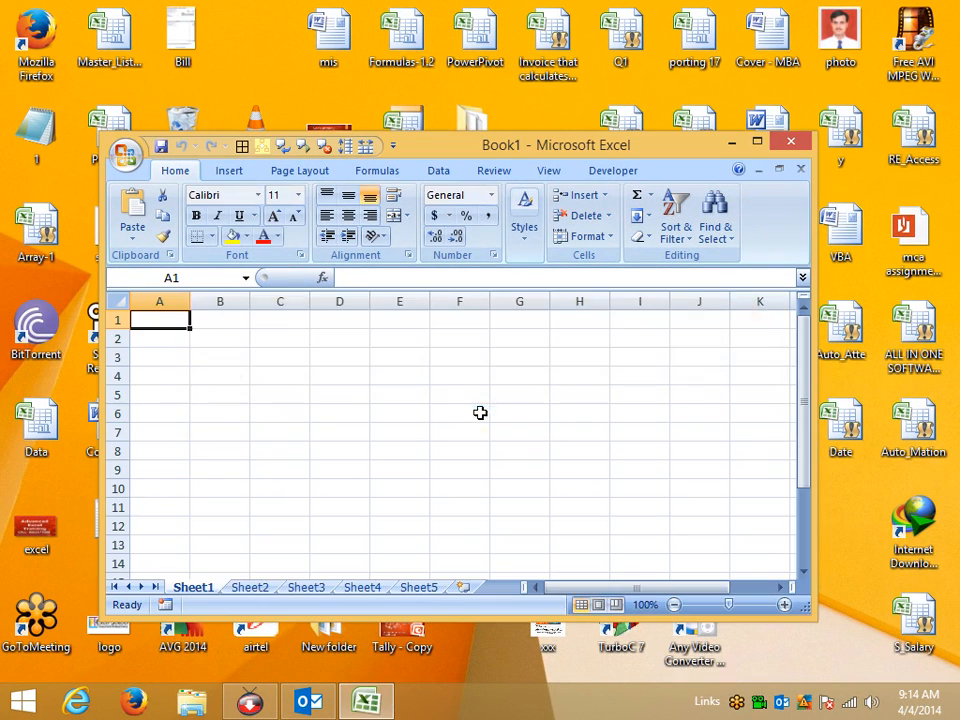
double_click(435, 146)
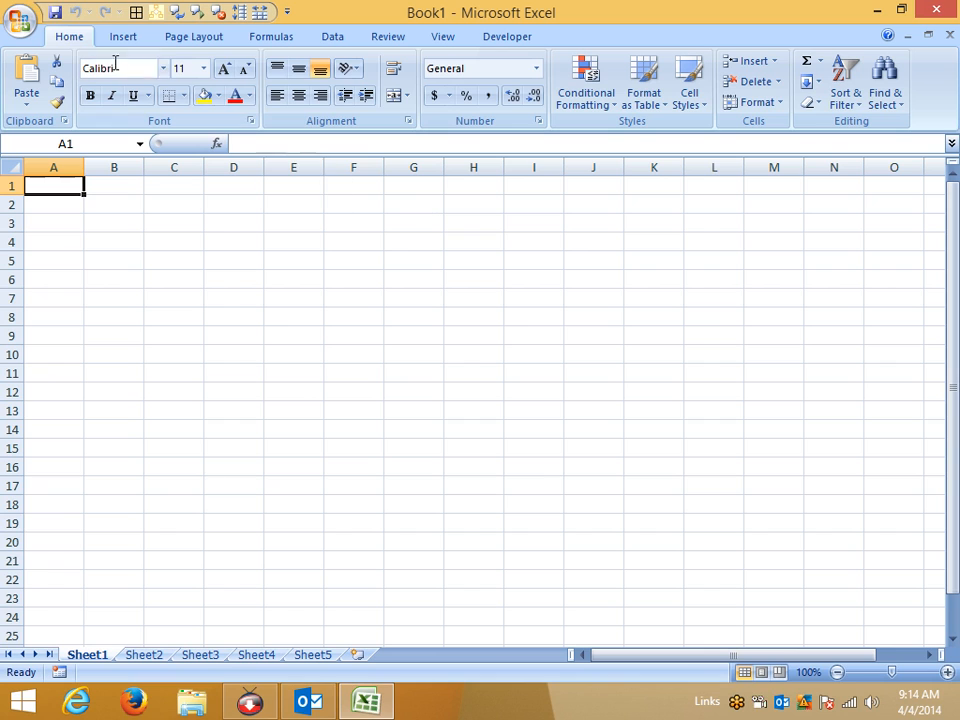
left_click(20, 20)
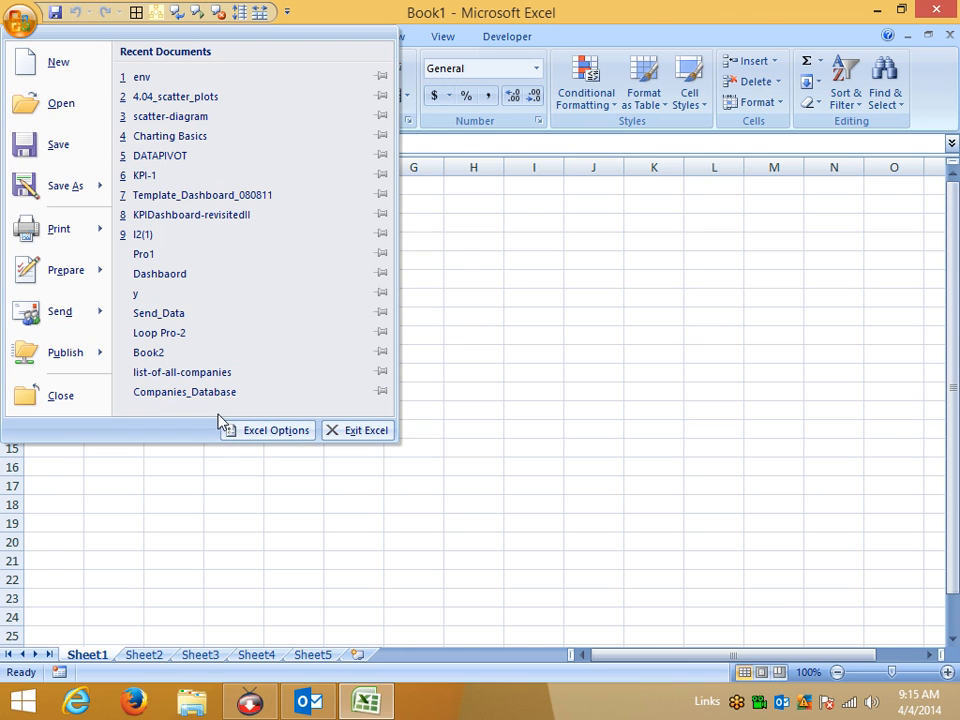
Review the Popular page of Excel Options, close it, then select the block C4:H15.
left_click(250, 439)
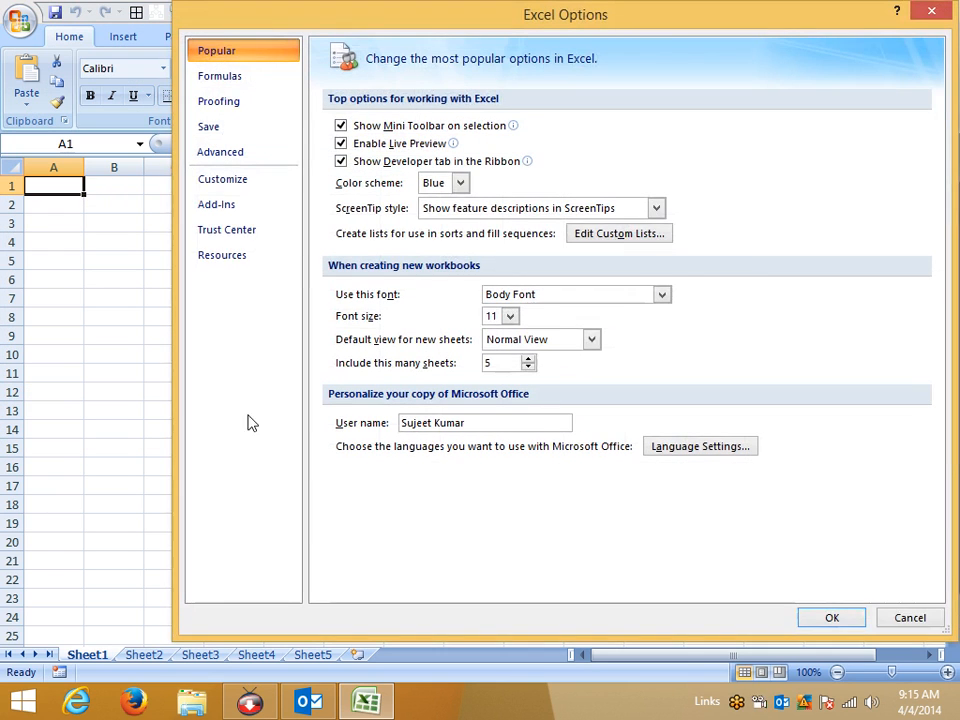
left_click_drag(467, 33, 376, 33)
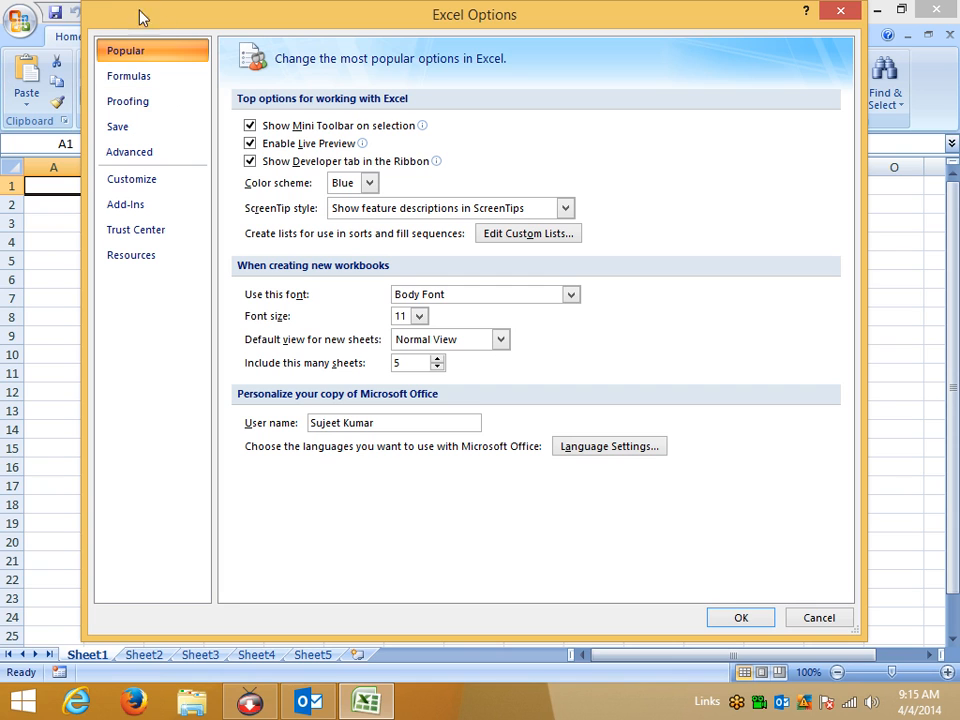
key("Return")
left_click_drag(178, 244, 493, 447)
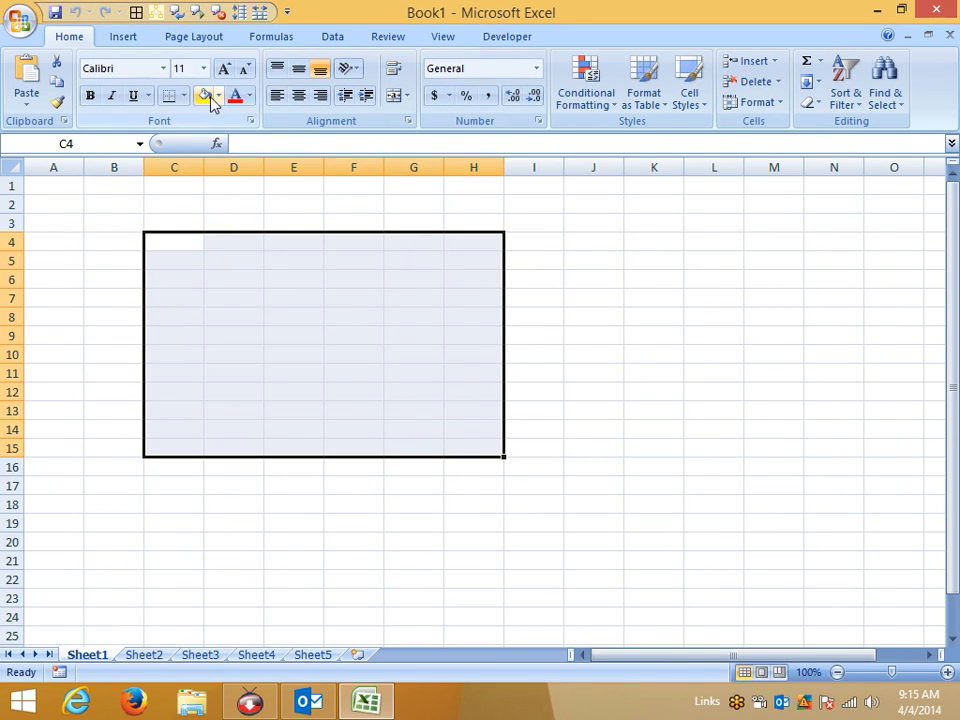
Preview fill colours on the C3:H15 block without applying any, then clear the selection.
left_click(207, 98)
left_click(217, 95)
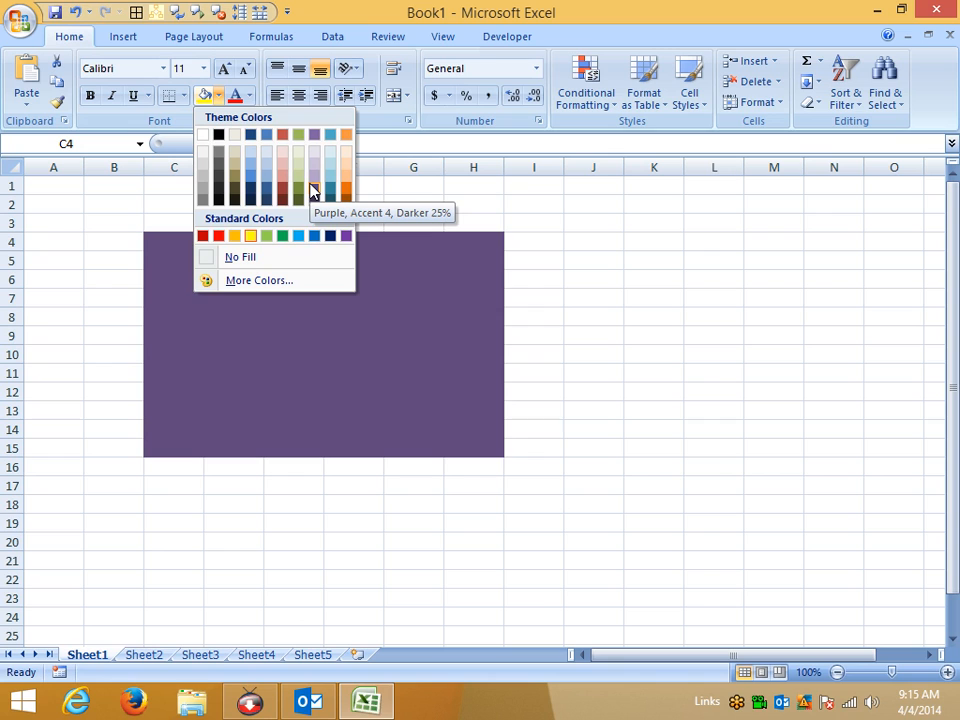
left_click(250, 236)
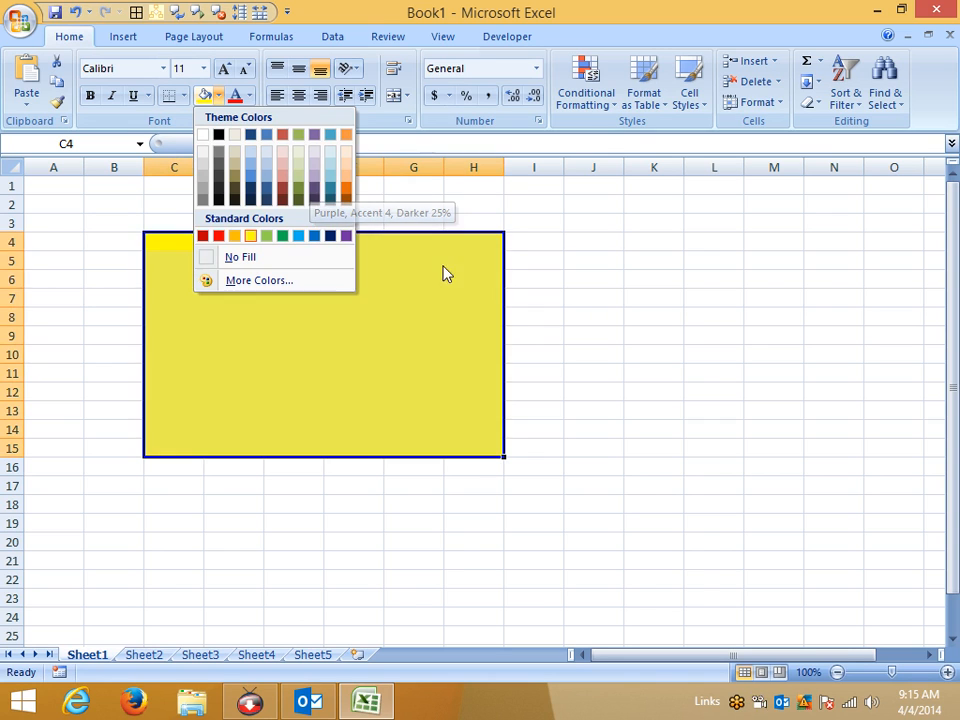
left_click_drag(180, 220, 474, 446)
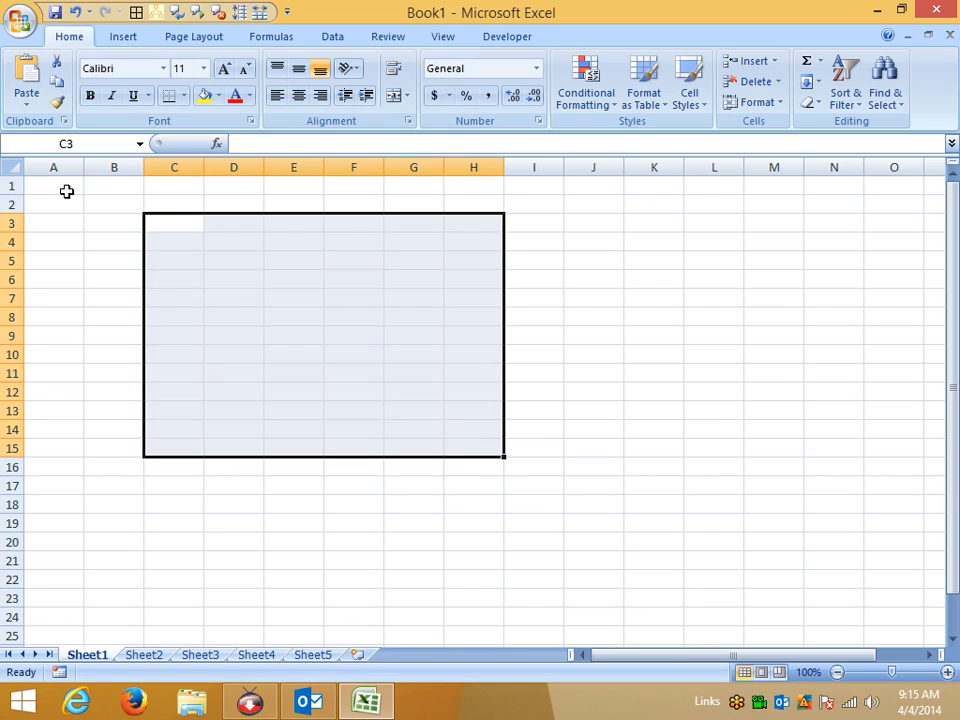
left_click(66, 190)
left_click(20, 20)
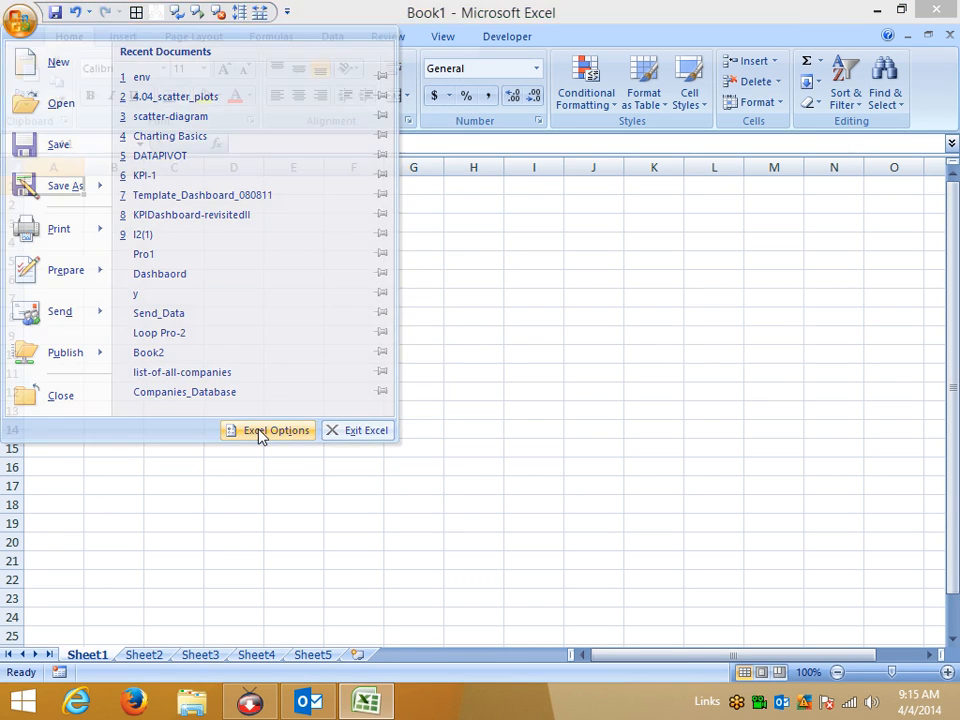
Confirm 'Show Developer tab in the Ribbon' in Excel Options and display the Developer tab.
left_click(260, 433)
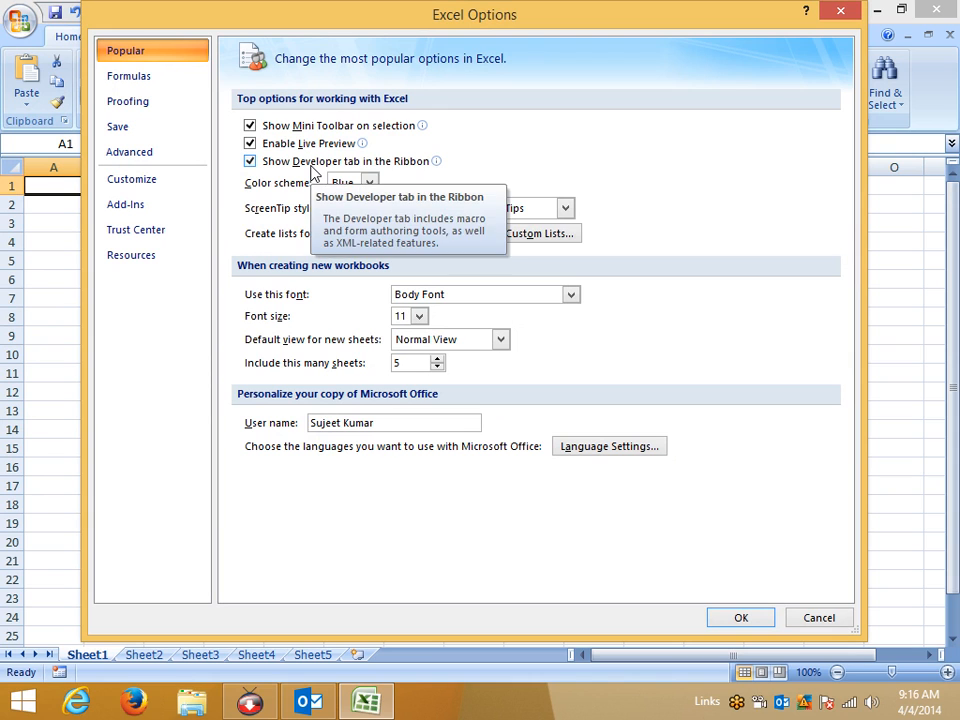
left_click(839, 11)
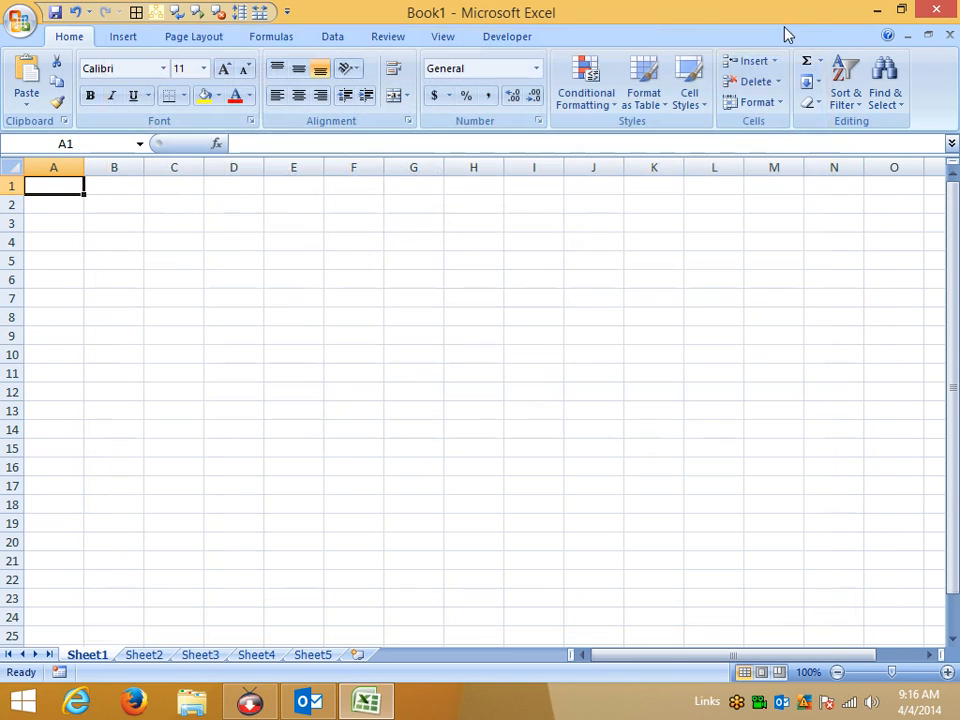
left_click(519, 224)
left_click(507, 36)
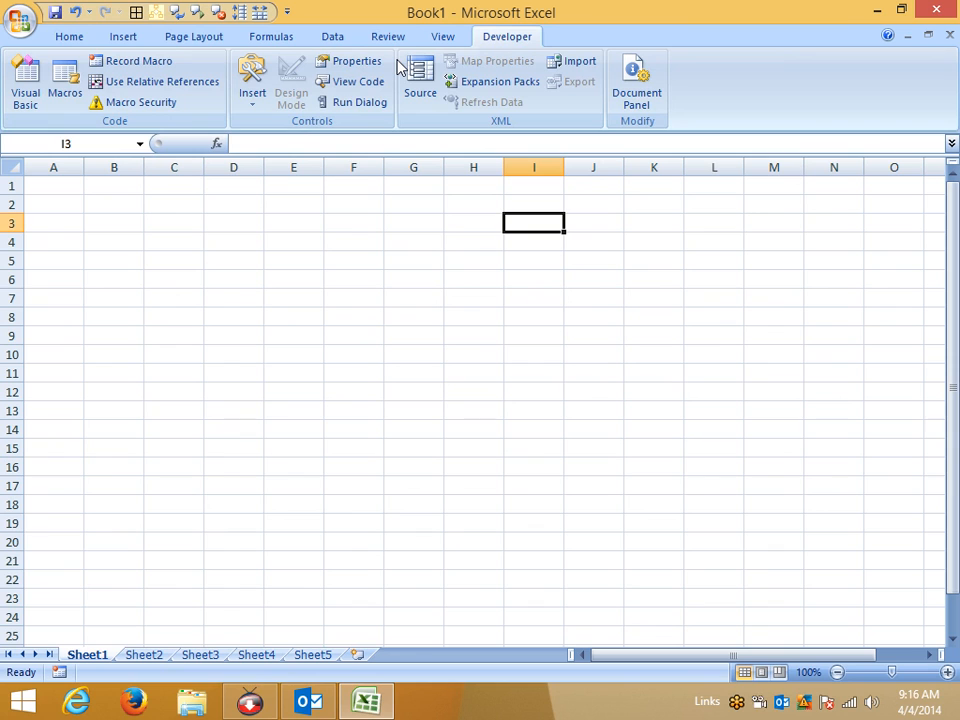
left_click(20, 20)
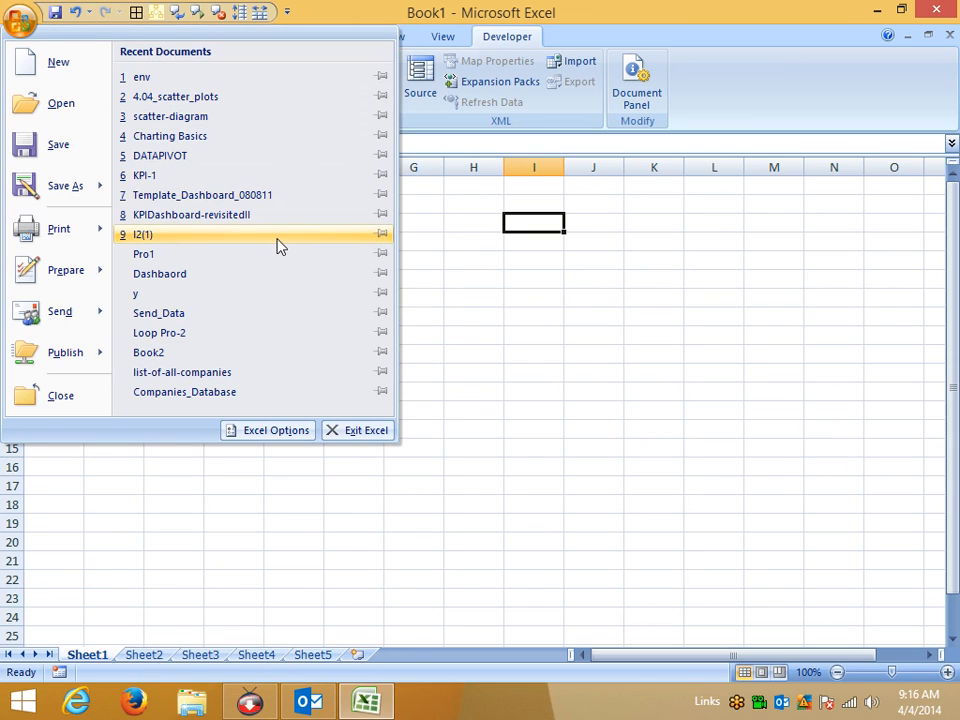
left_click(274, 435)
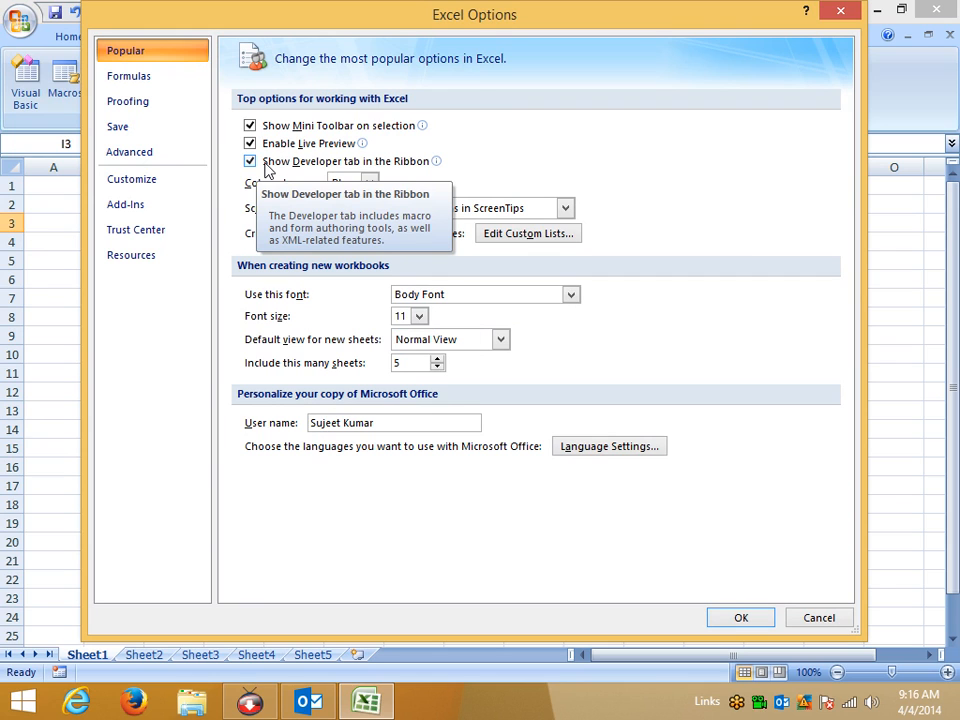
key("Return")
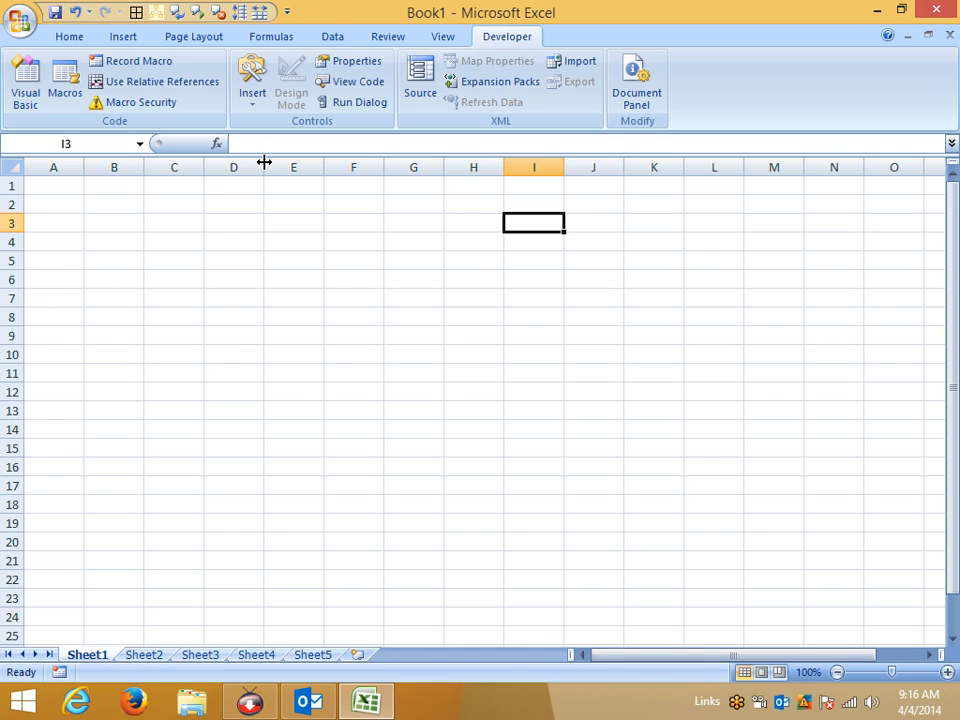
left_click(253, 95)
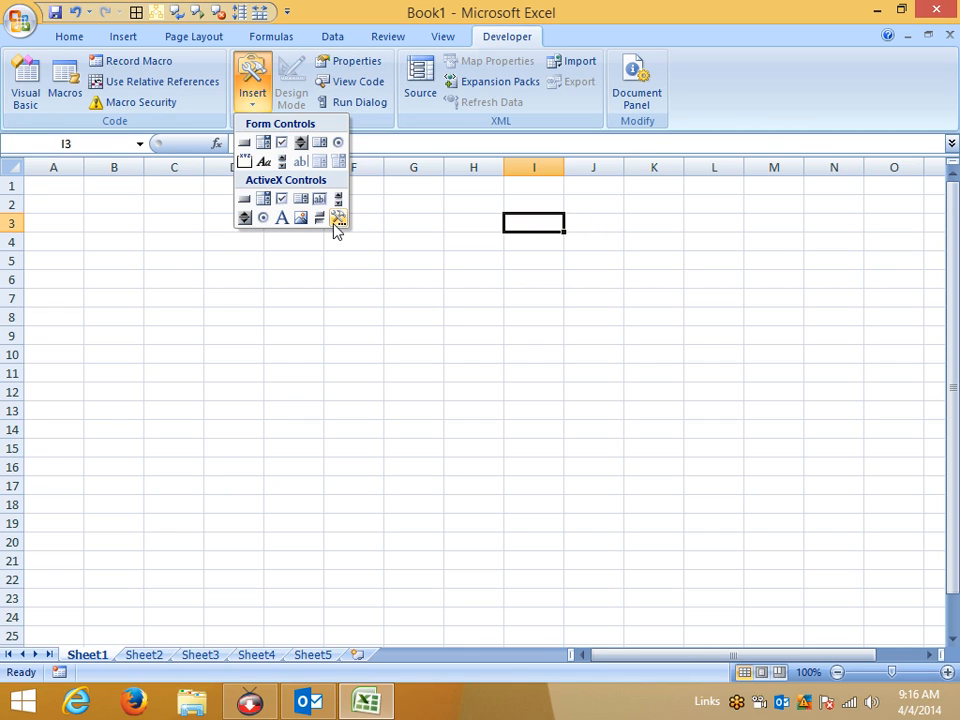
left_click(206, 385)
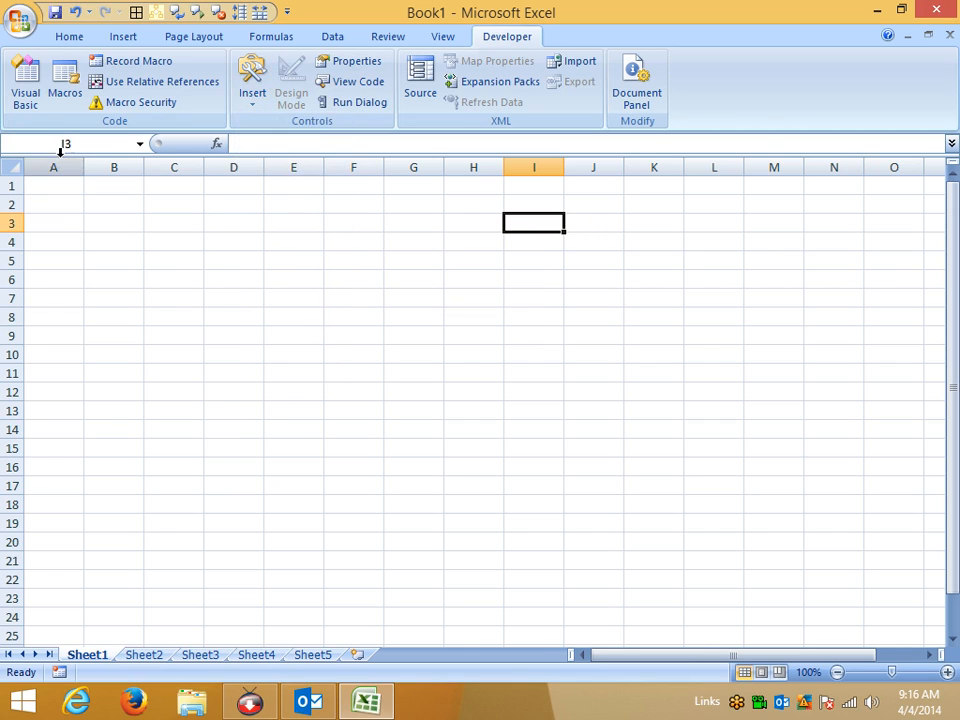
Launch Excel 2013 from Start screen search and create a blank Book2 workbook.
key("super")
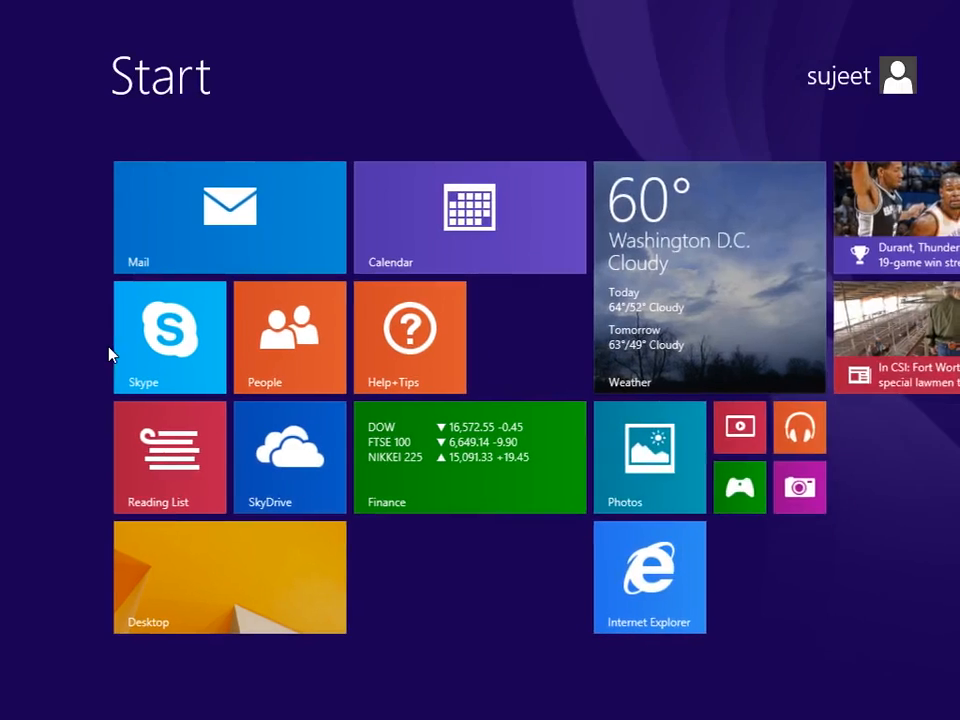
type("exce;")
key("Down")
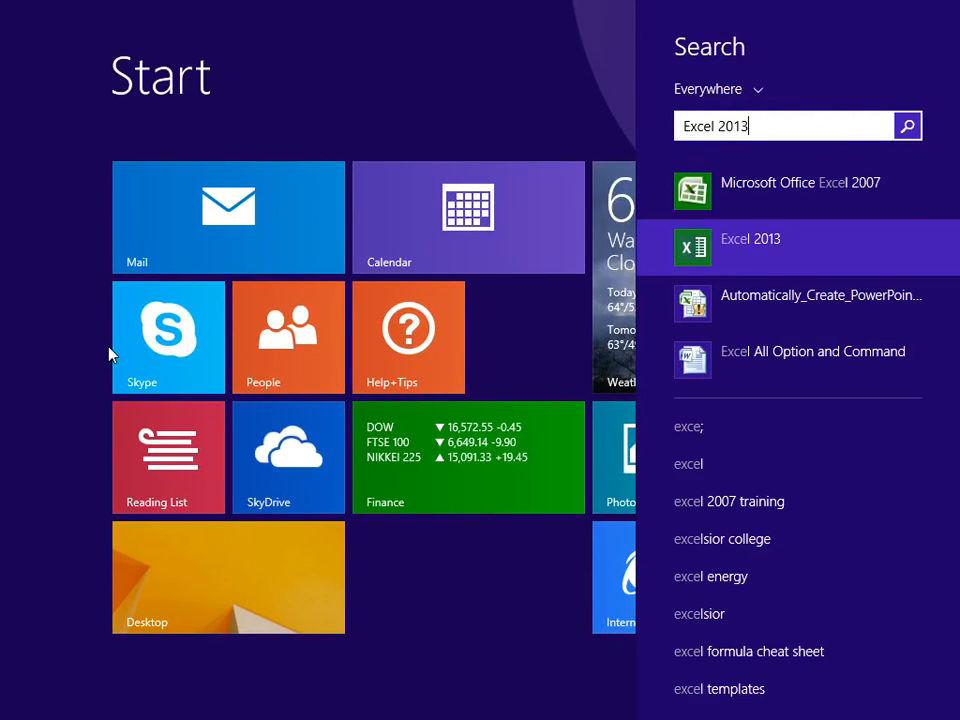
key("Return")
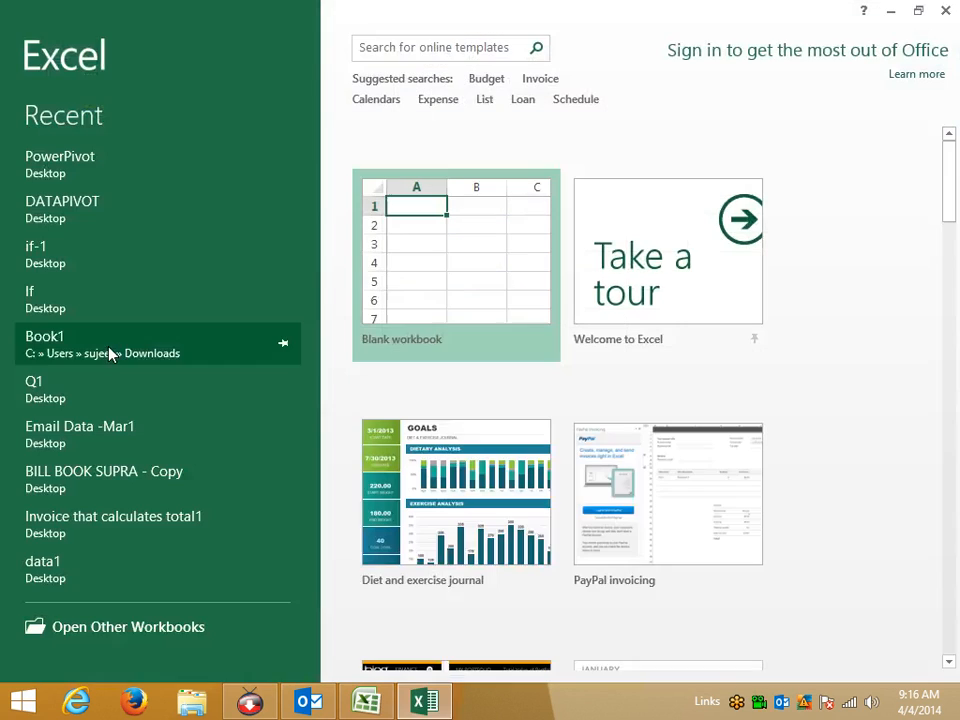
left_click(376, 255)
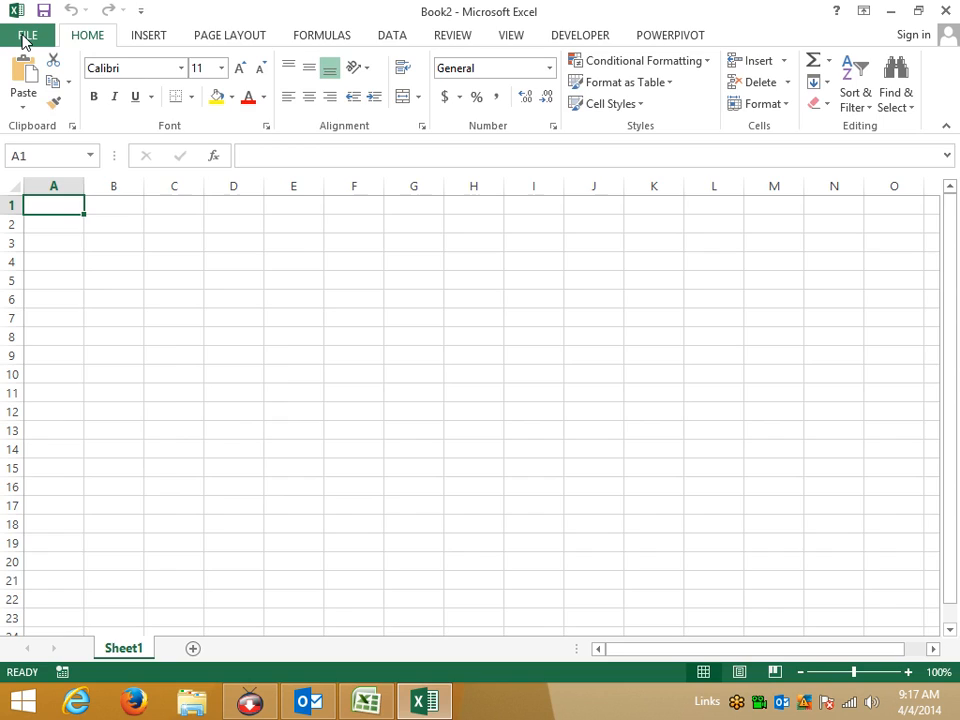
left_click(26, 37)
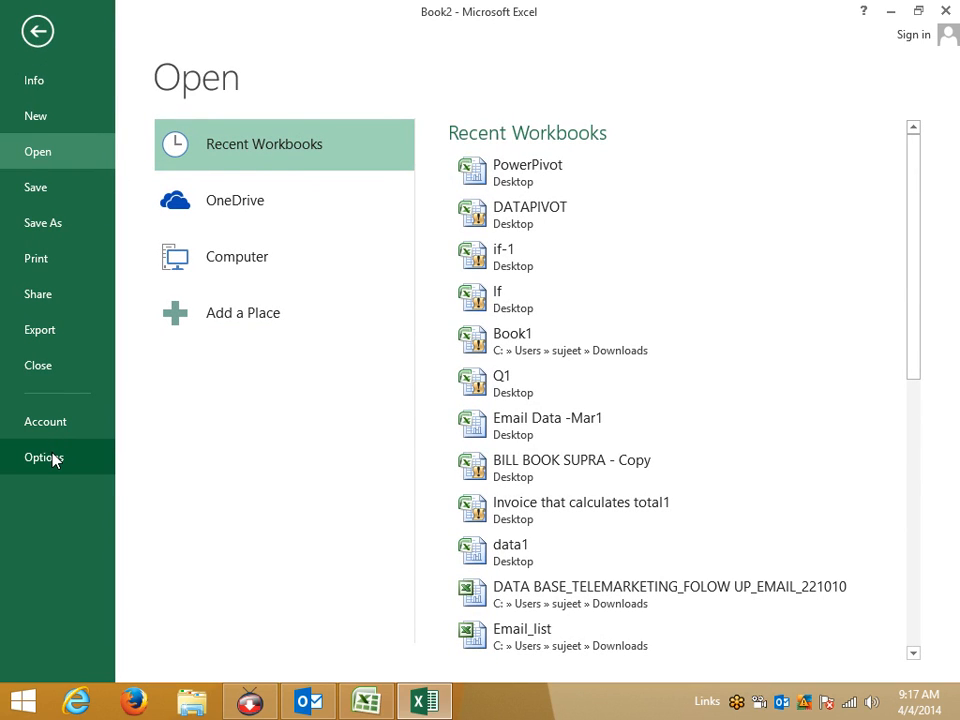
left_click(44, 457)
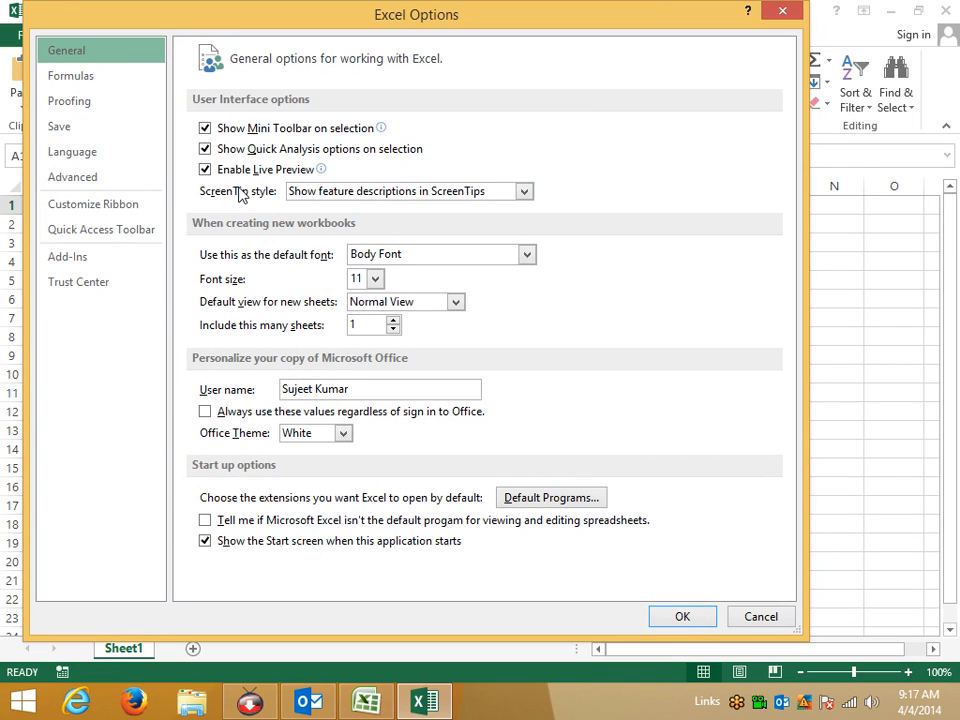
left_click(66, 207)
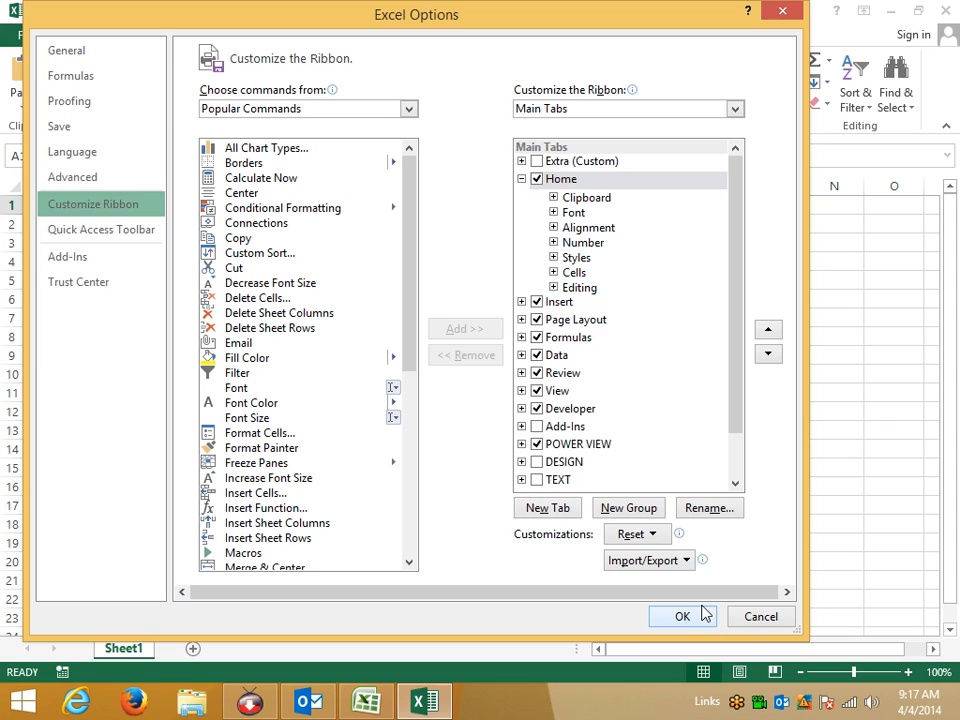
left_click(742, 616)
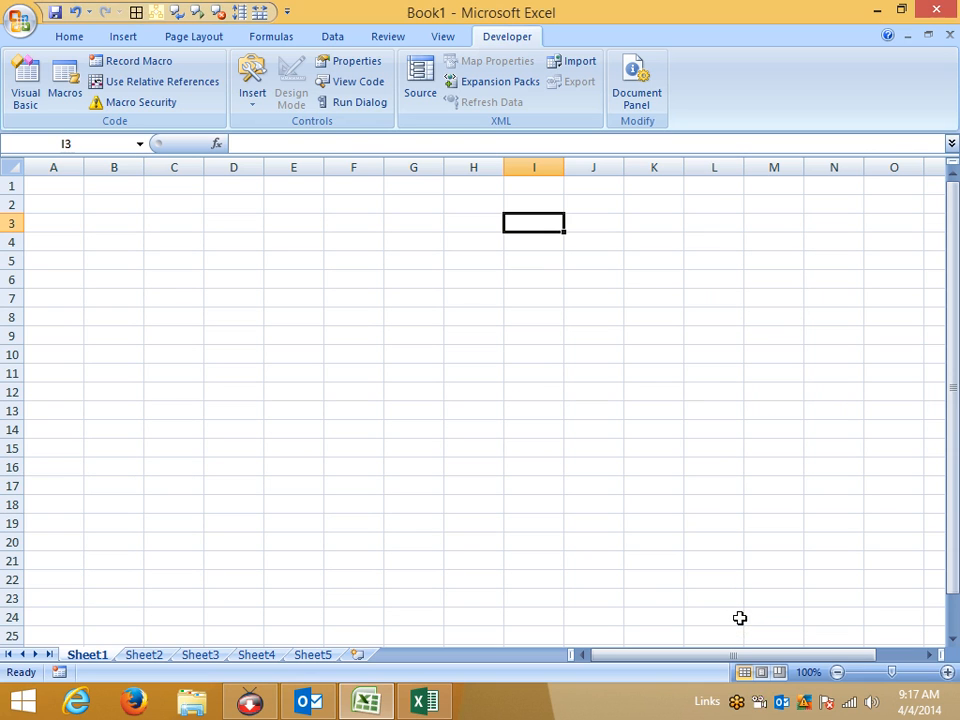
Return to Excel 2007, show the Home tab commands and open the Office menu.
key("Down")
key("Left")
key("Left")
key("Left")
key("Left")
key("Left")
key("Left")
key("Left")
left_click(20, 22)
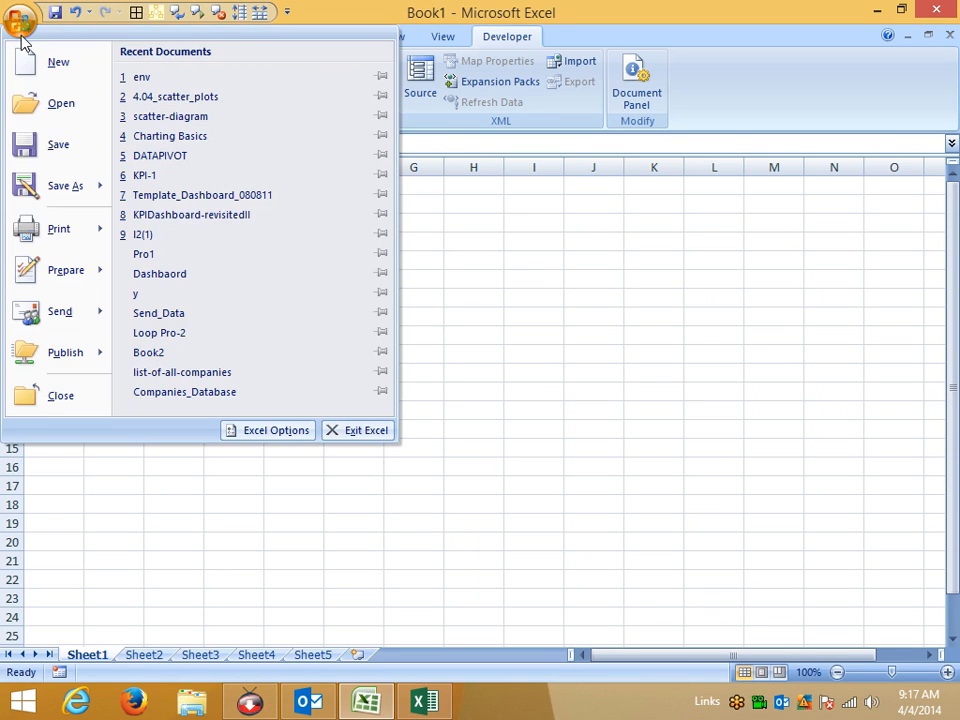
left_click(270, 429)
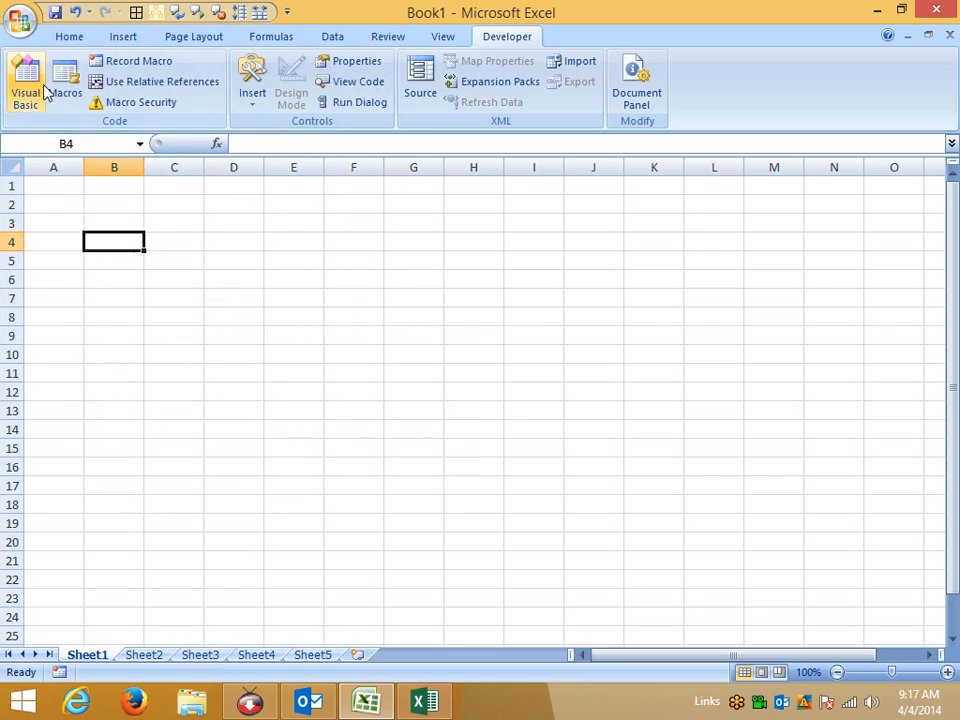
left_click(68, 38)
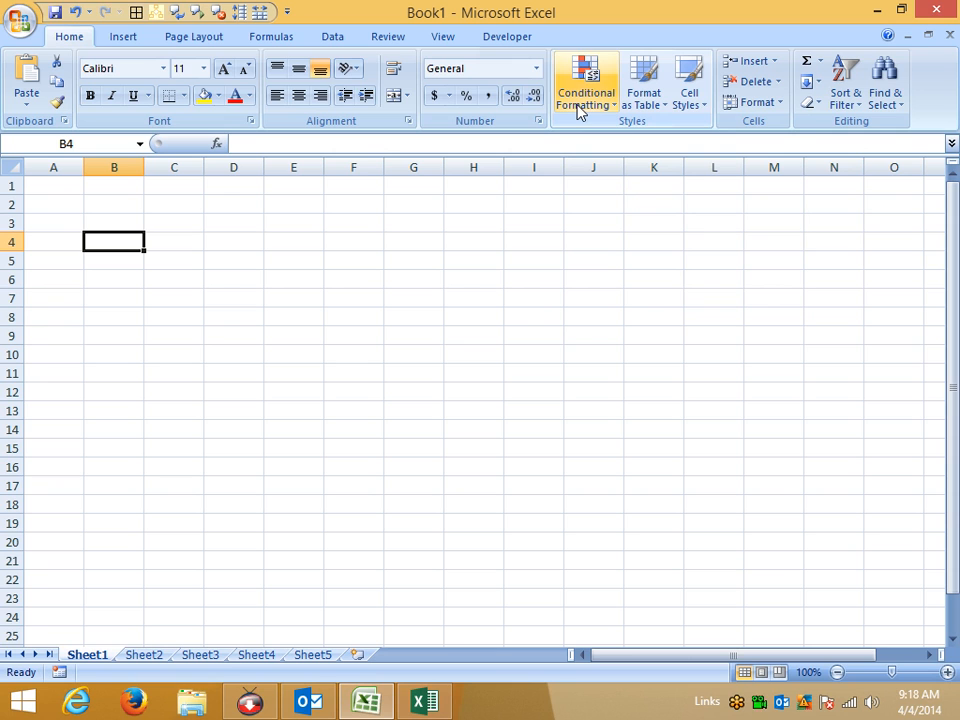
left_click(15, 17)
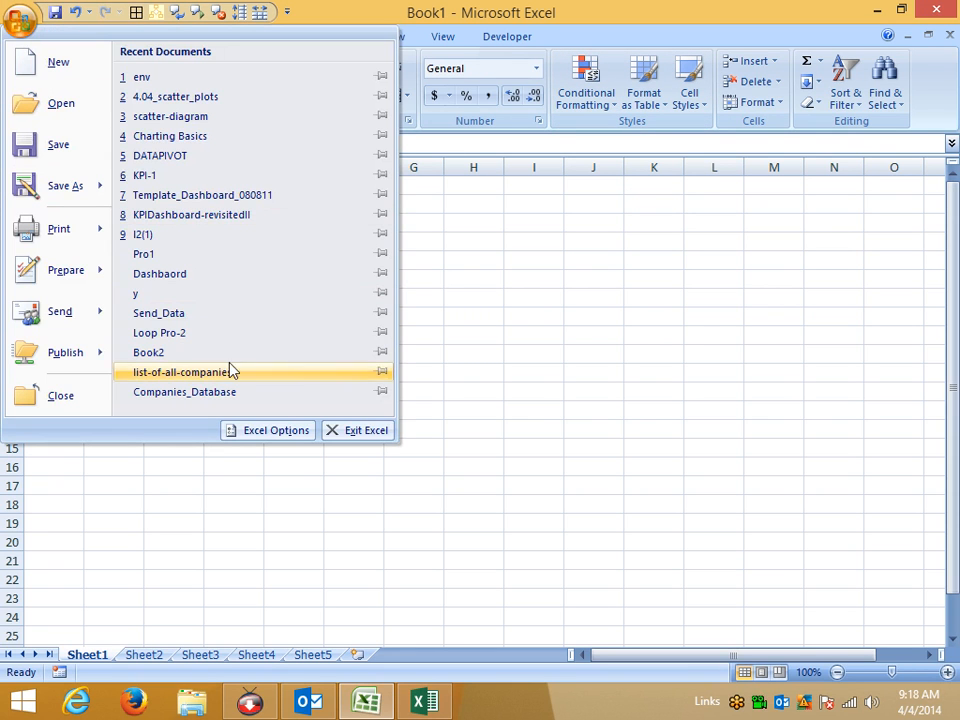
Inspect the ScreenTip style and Blue colour scheme in Excel Options, leaving both unchanged.
left_click(259, 427)
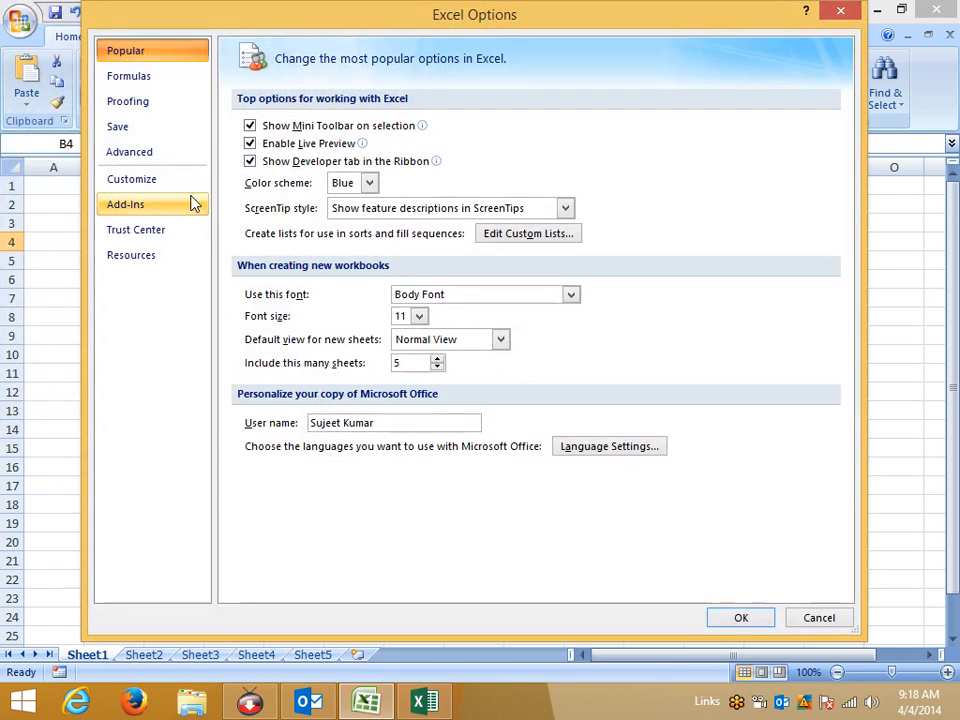
left_click(350, 208)
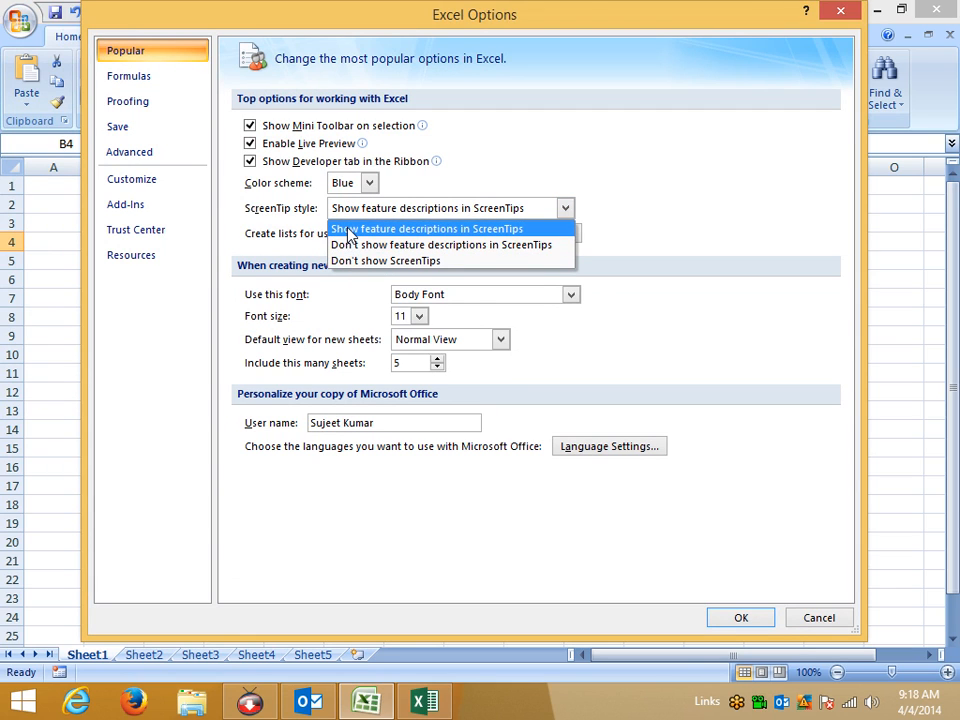
left_click(343, 230)
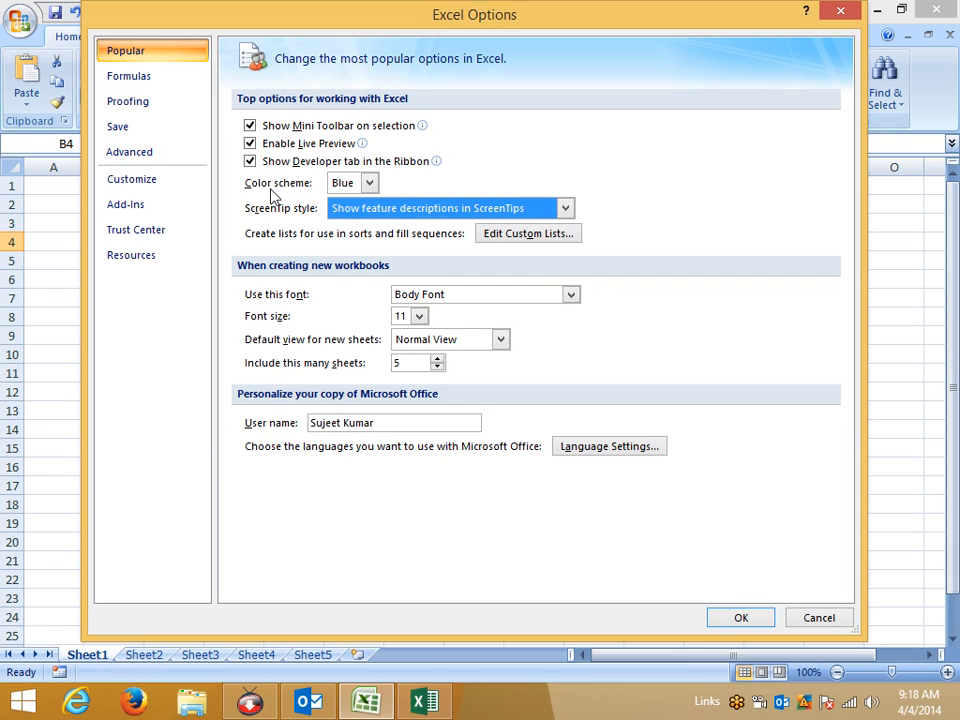
left_click_drag(400, 22, 422, 26)
left_click(369, 195)
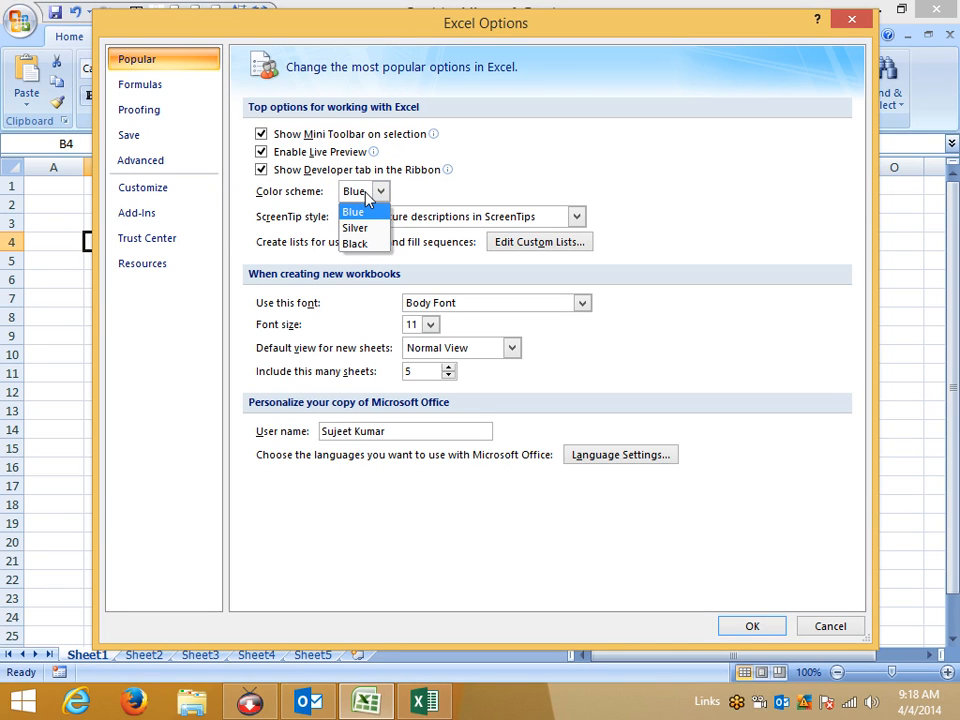
key("Escape")
key("Escape")
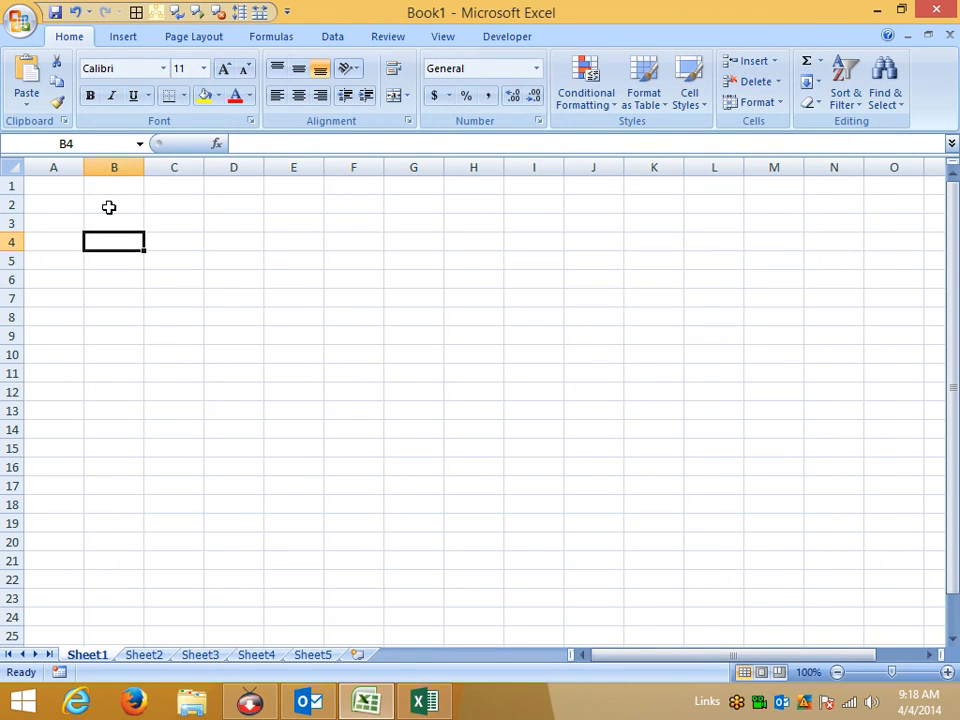
left_click(80, 185)
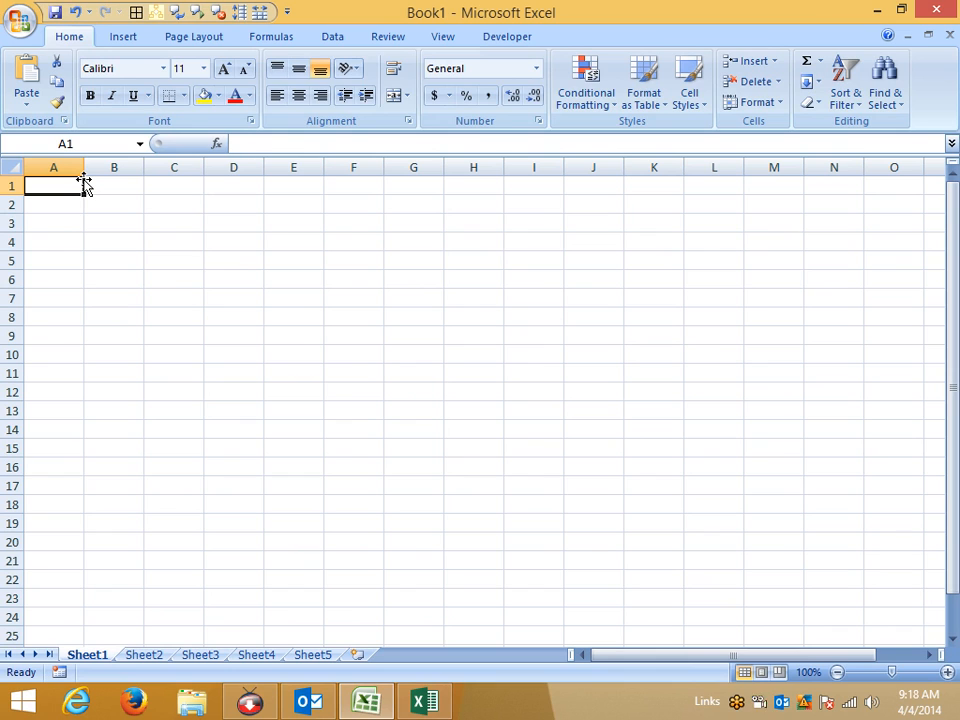
Enter Jan in A1 and auto-fill month names down to A14.
type("Jan")
key("Return")
key("Up")
left_click_drag(84, 196, 75, 444)
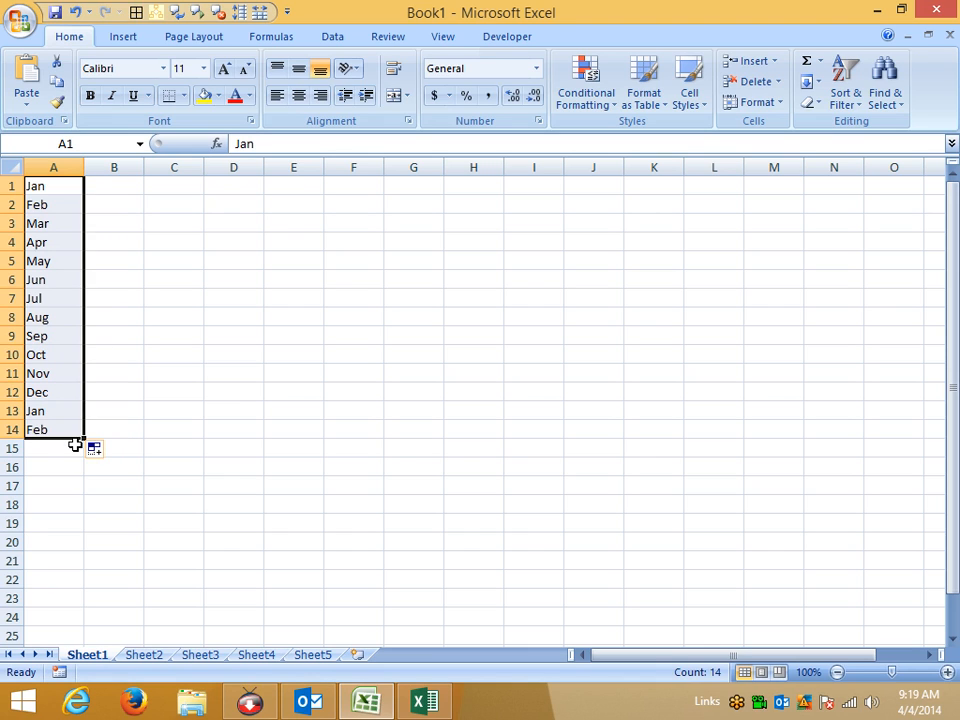
Enter Sun in B1 and auto-fill weekday names down to B14.
key("Up")
key("Right")
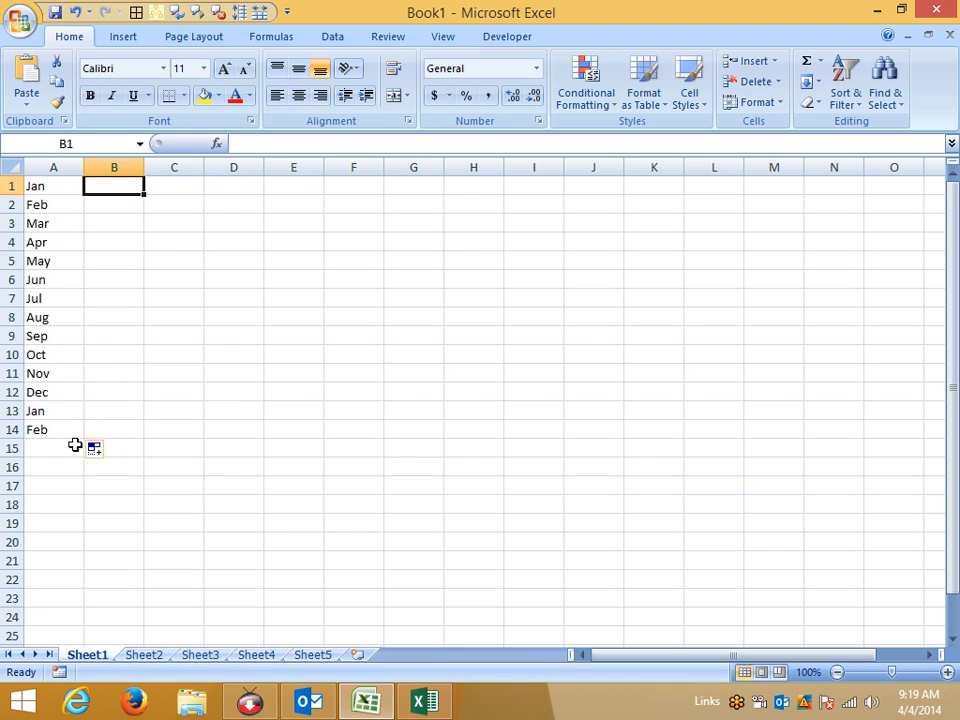
type("Sun")
key("Return")
key("Up")
left_click_drag(145, 195, 135, 444)
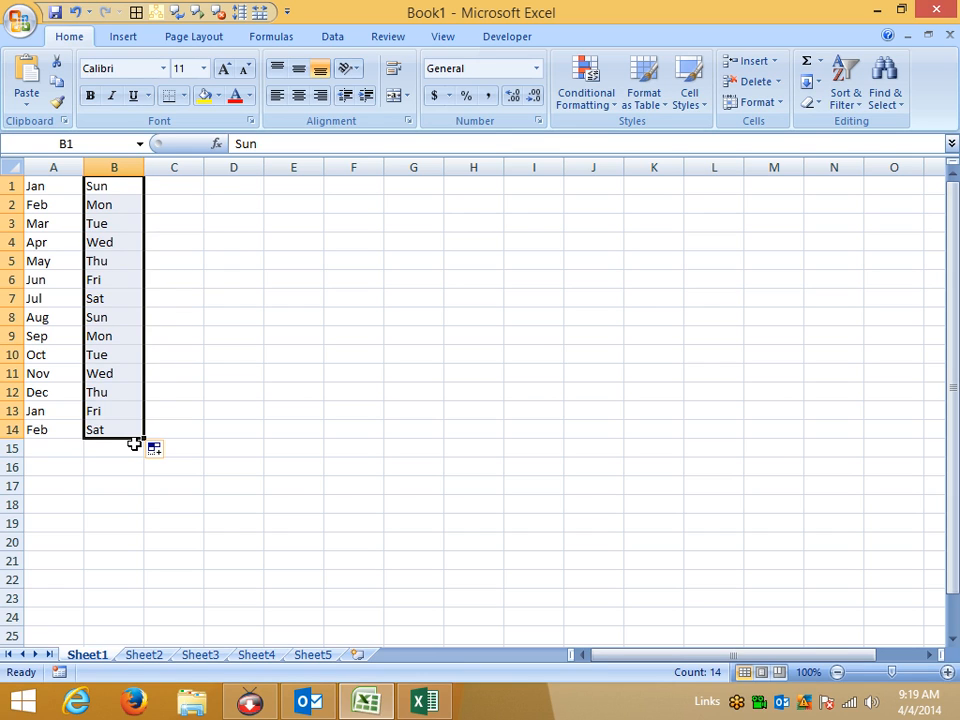
Enter the custom list's first name in C1 and fill the name list down column C.
key("Up")
key("Right")
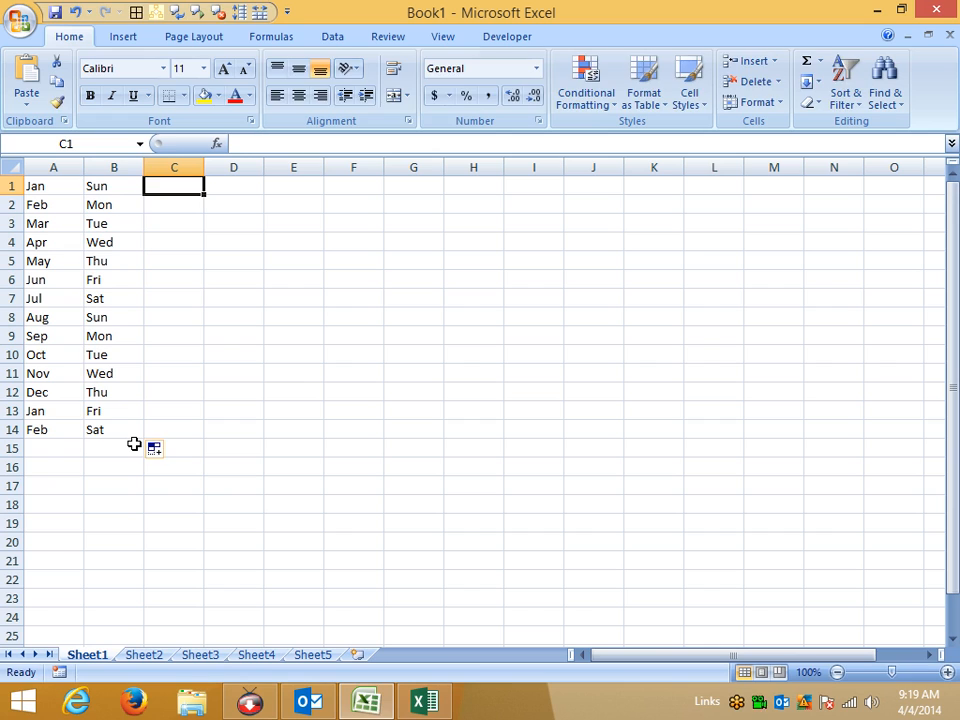
type("Puneet")
key("Return")
key("Up")
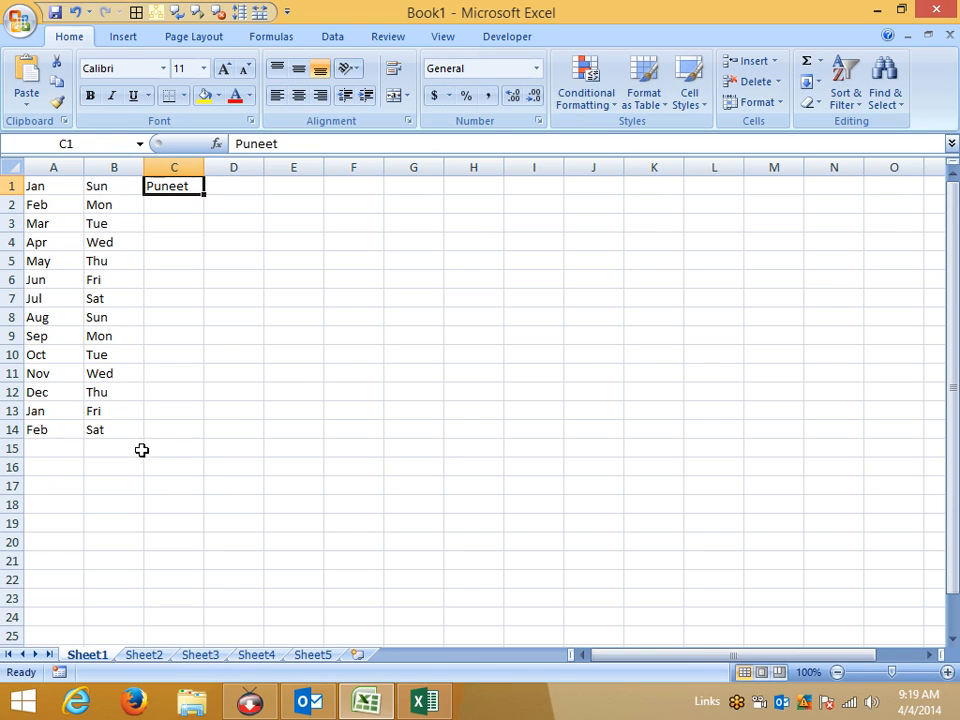
left_click_drag(204, 195, 195, 437)
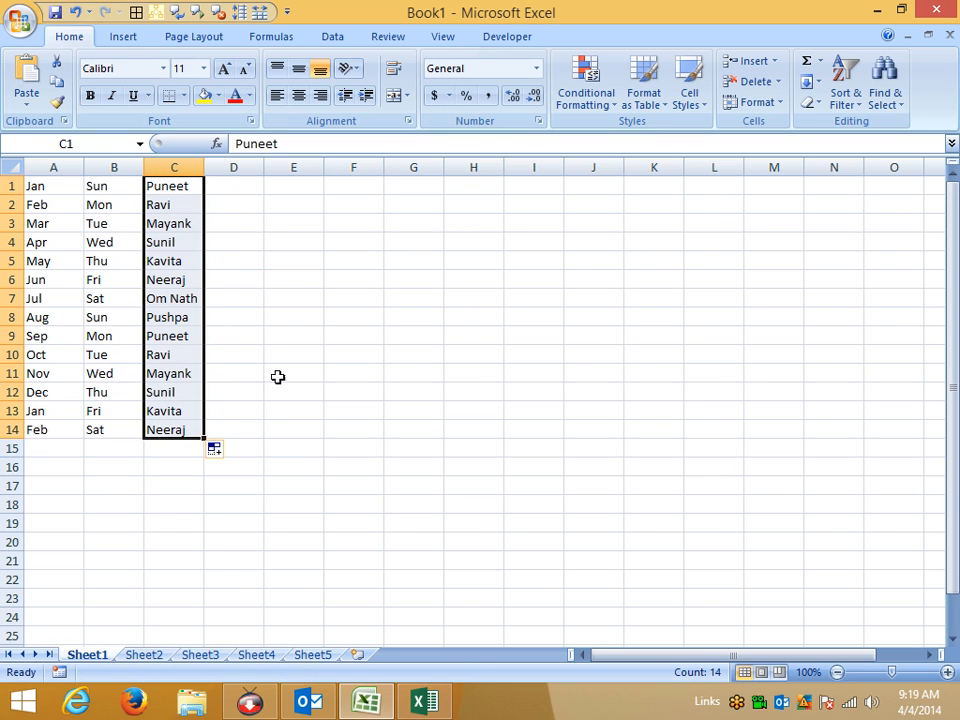
left_click(20, 24)
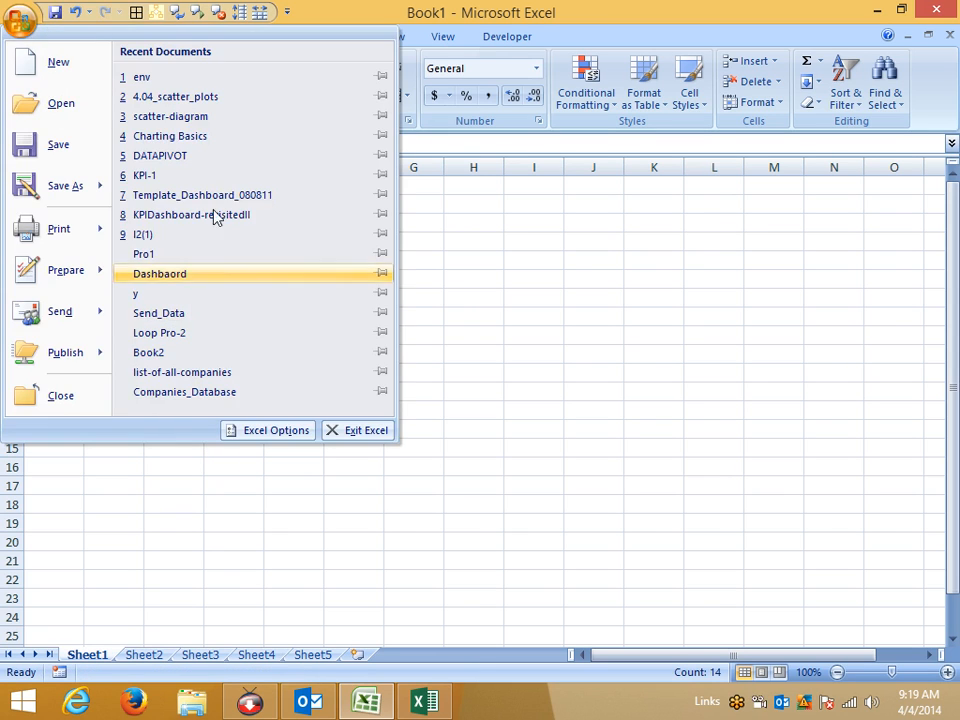
Add a custom list: New Delhi, Pune, Noida, Mumbai, Jaipur, Kanpur, Patna, Nagpur.
left_click(276, 430)
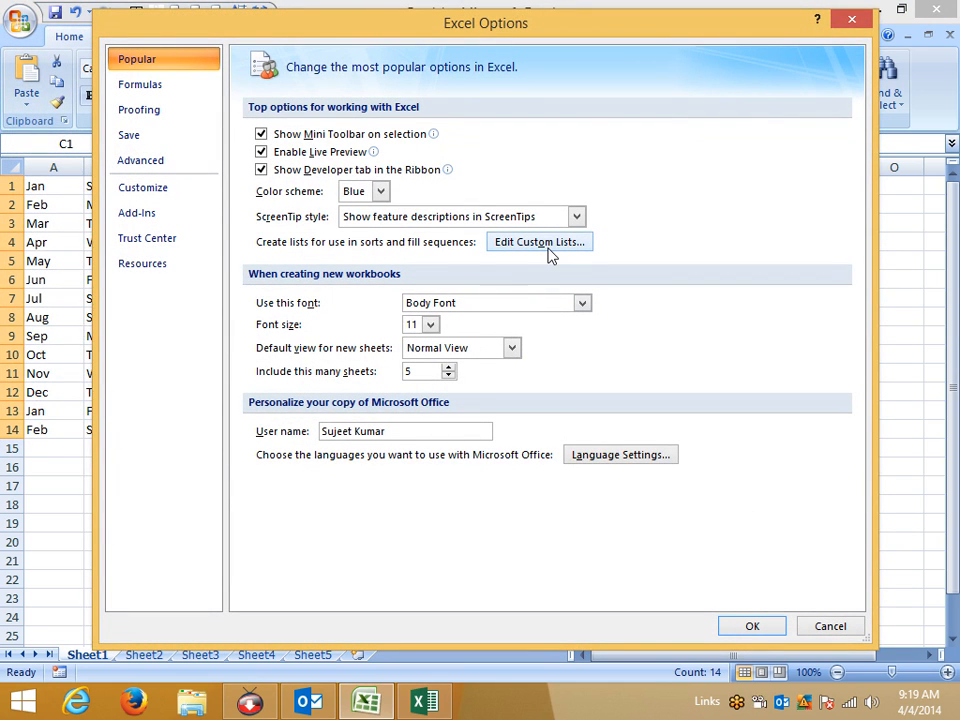
left_click(540, 242)
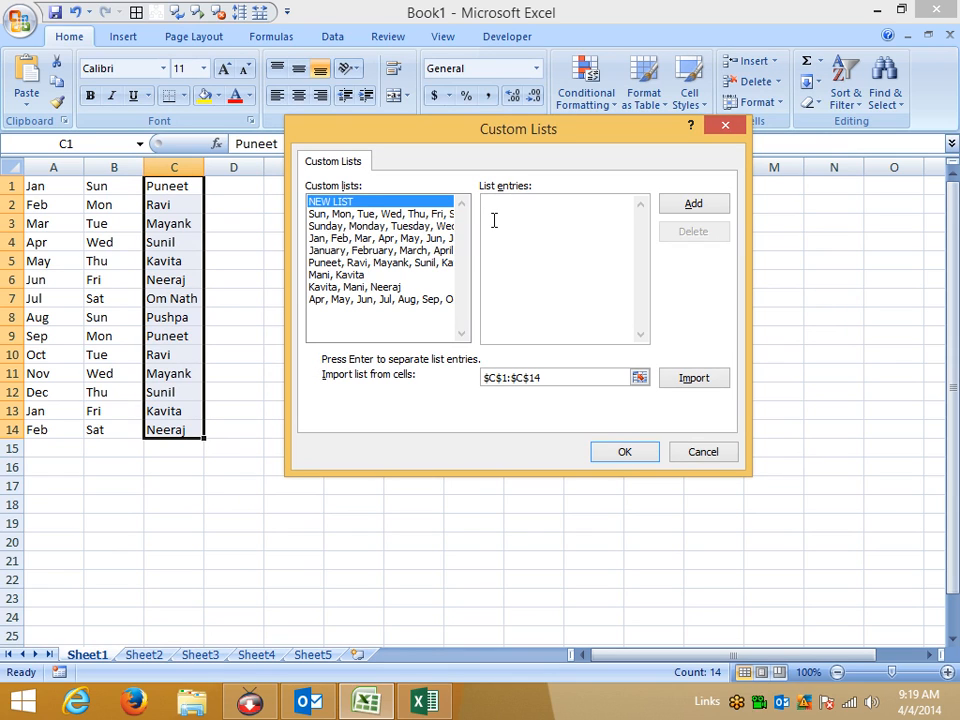
type("New Delhi")
key("Return")
type("Pune")
key("Return")
type("Noida")
key("Return")
type("Mumbai")
key("Return")
type("Jaipur")
key("Return")
type("Kanpur")
key("Return")
type("Patna")
key("Return")
type("Nagpur")
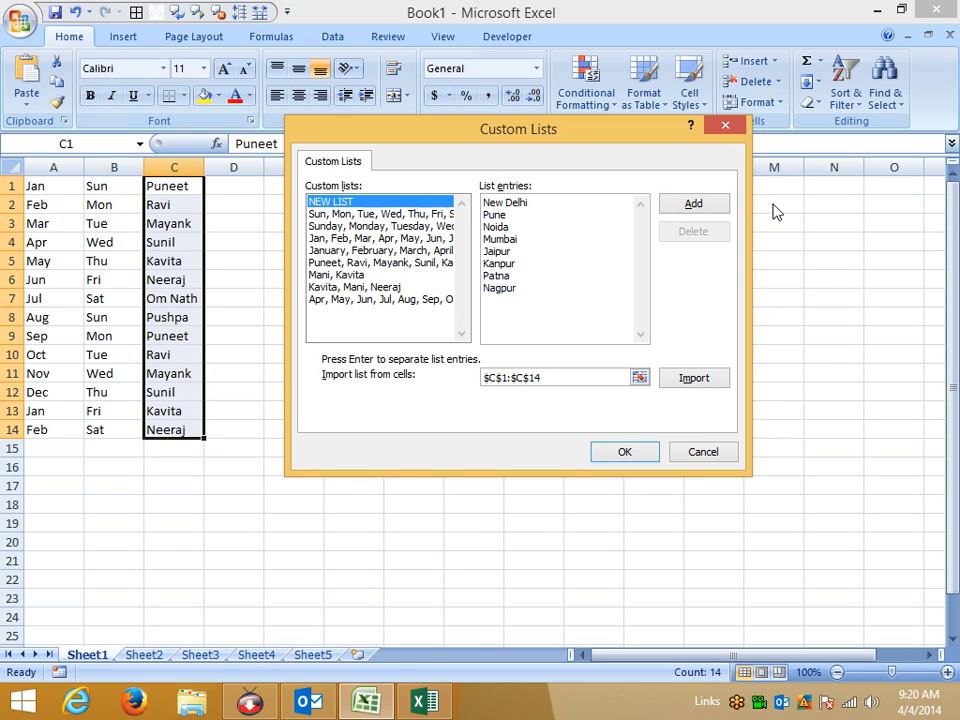
left_click(695, 204)
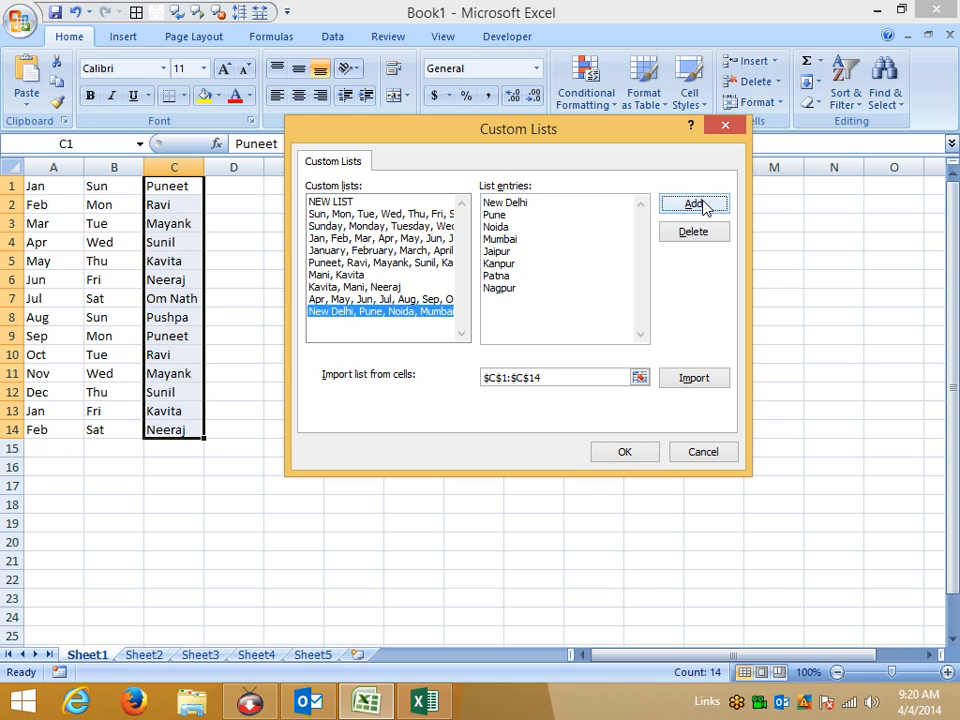
Close the Custom Lists and Excel Options dialogs and deselect column C.
left_click(640, 379)
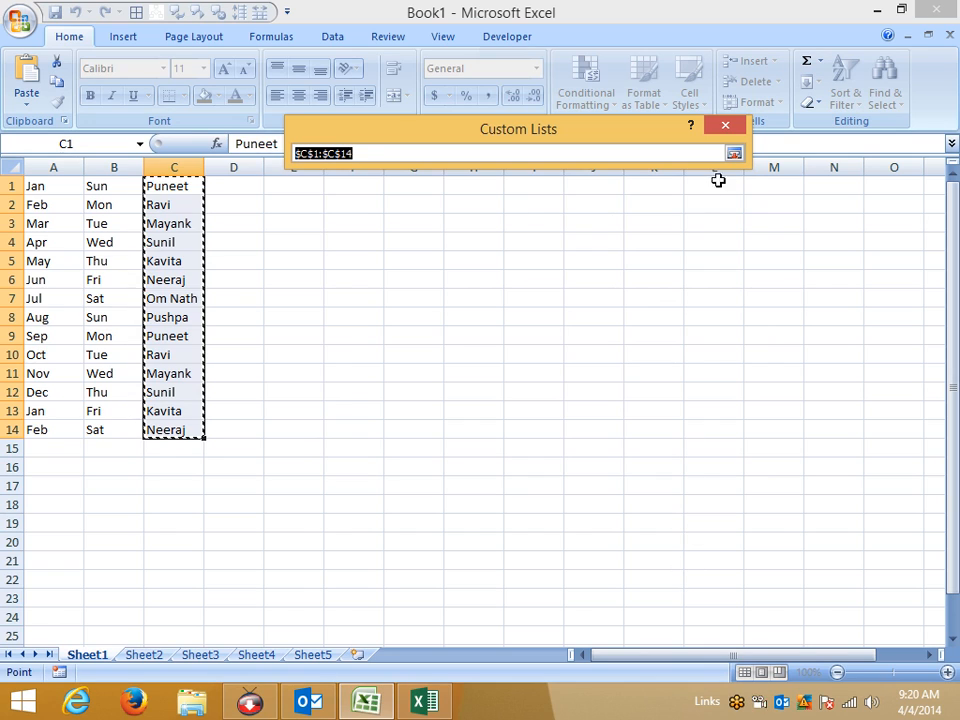
left_click(740, 157)
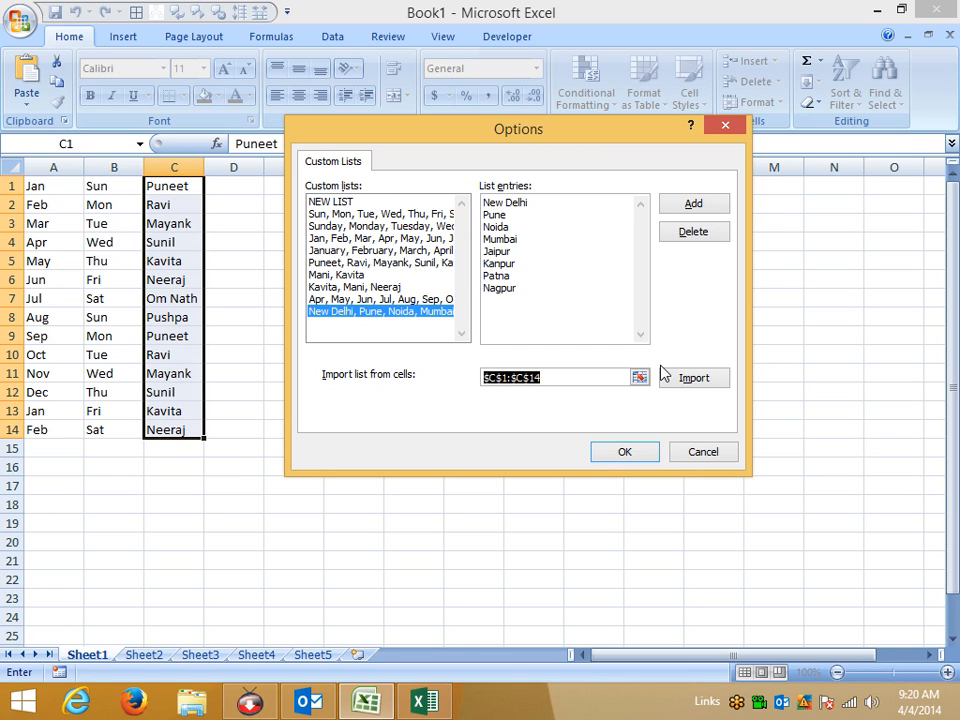
key("Return")
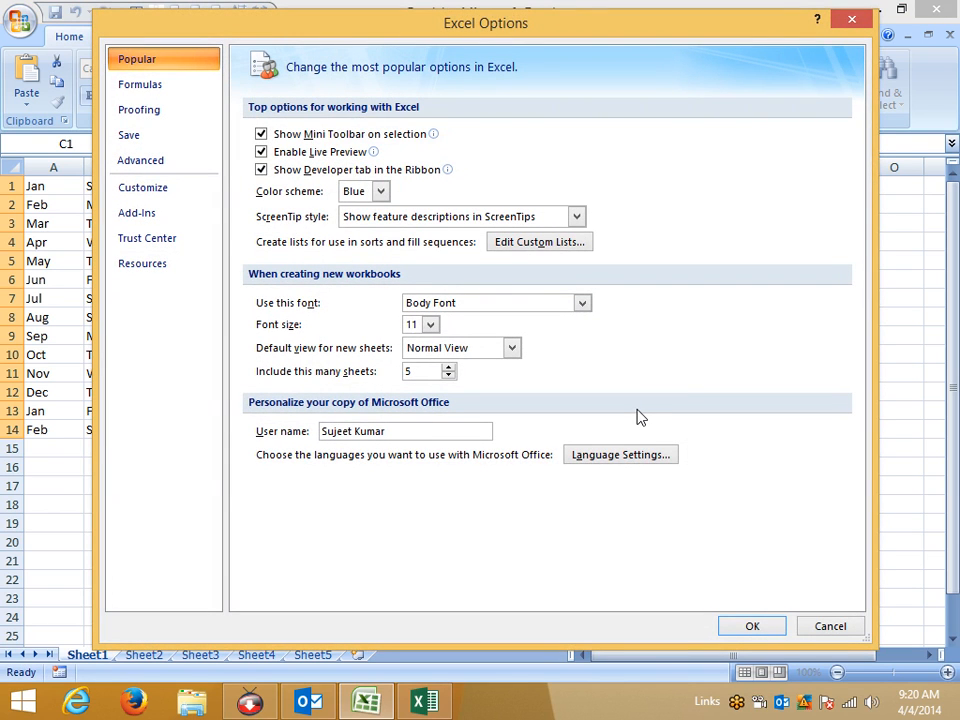
left_click(749, 623)
left_click(365, 375)
Enter Pune in D3, autofill the custom city list down to D11, then select C1:C13.
left_click(233, 221)
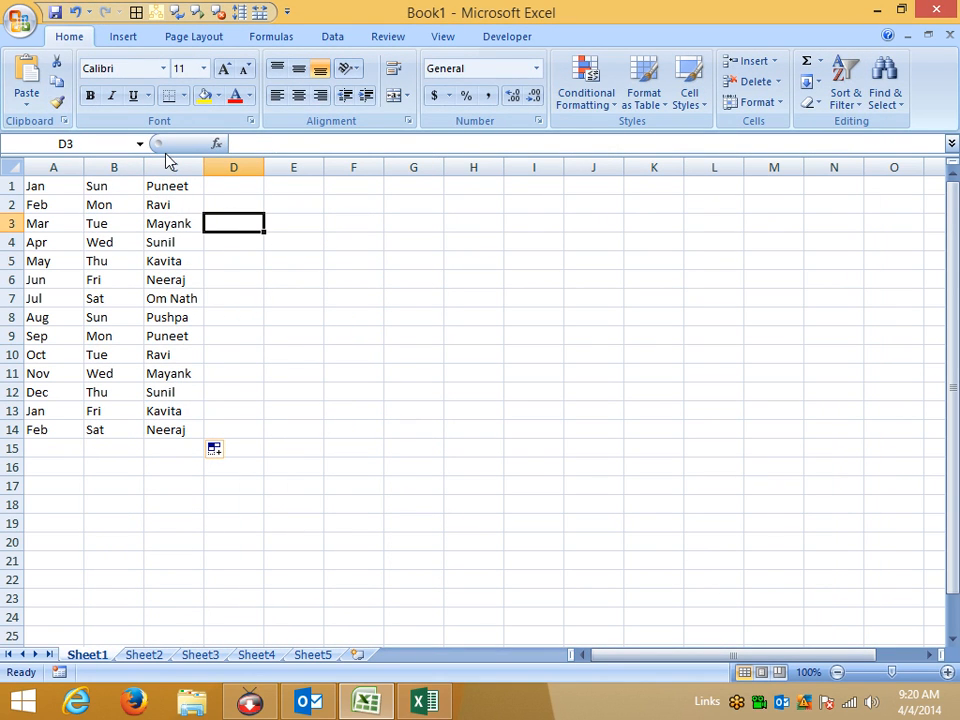
type("Pune")
key("Return")
key("Up")
left_click_drag(265, 233, 265, 384)
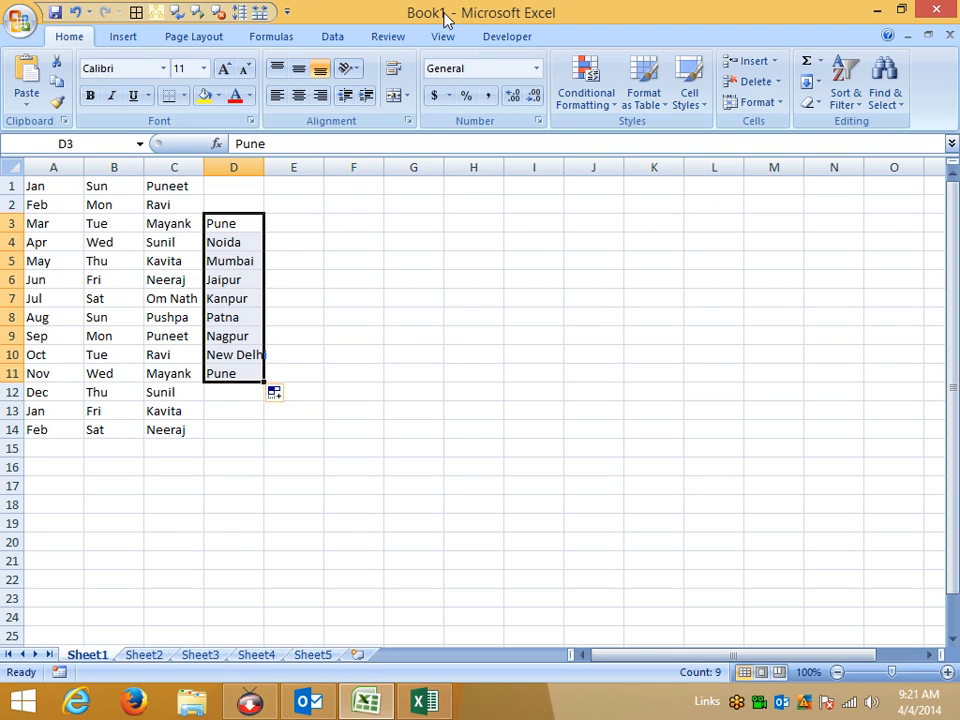
left_click_drag(150, 186, 144, 413)
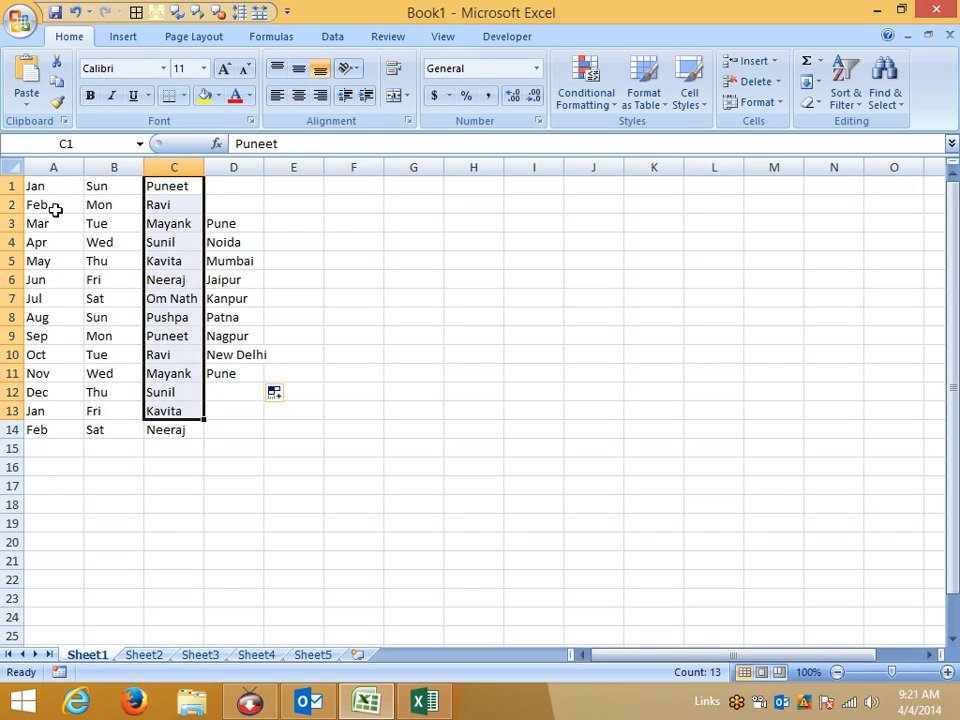
Review the Popular defaults, keeping Body Font, size 11 and Normal View, then show the desktop.
left_click(24, 34)
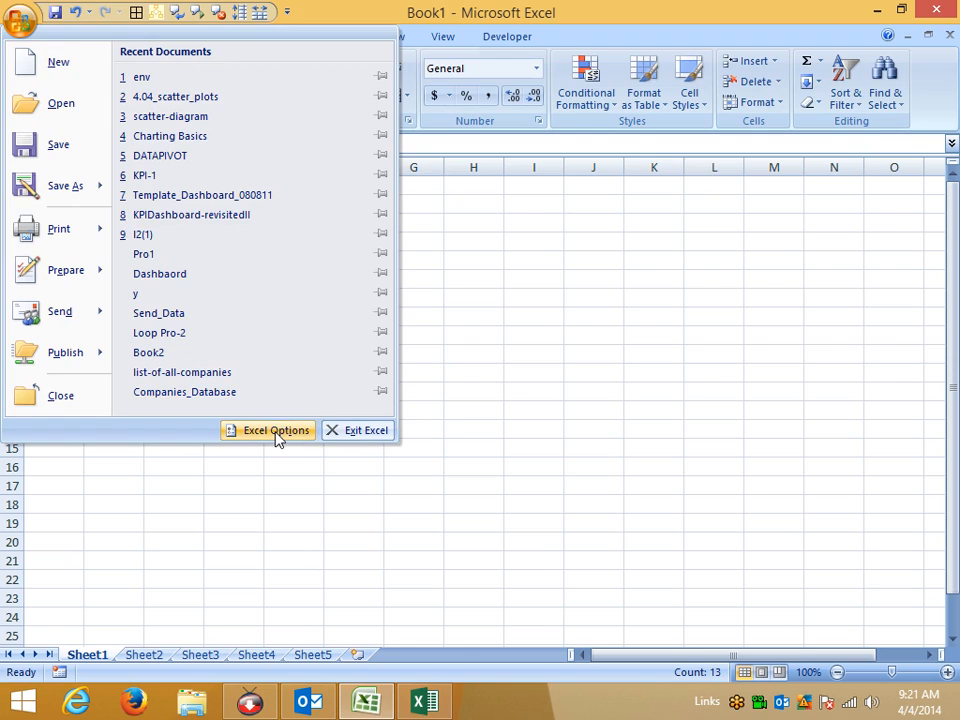
left_click(276, 430)
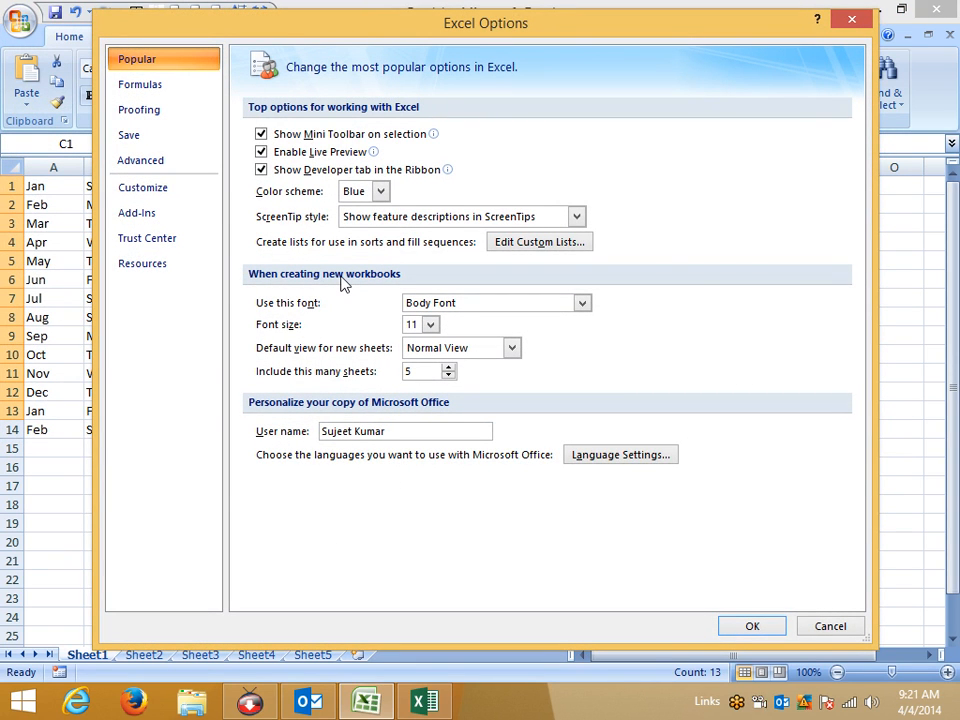
left_click_drag(284, 32, 548, 34)
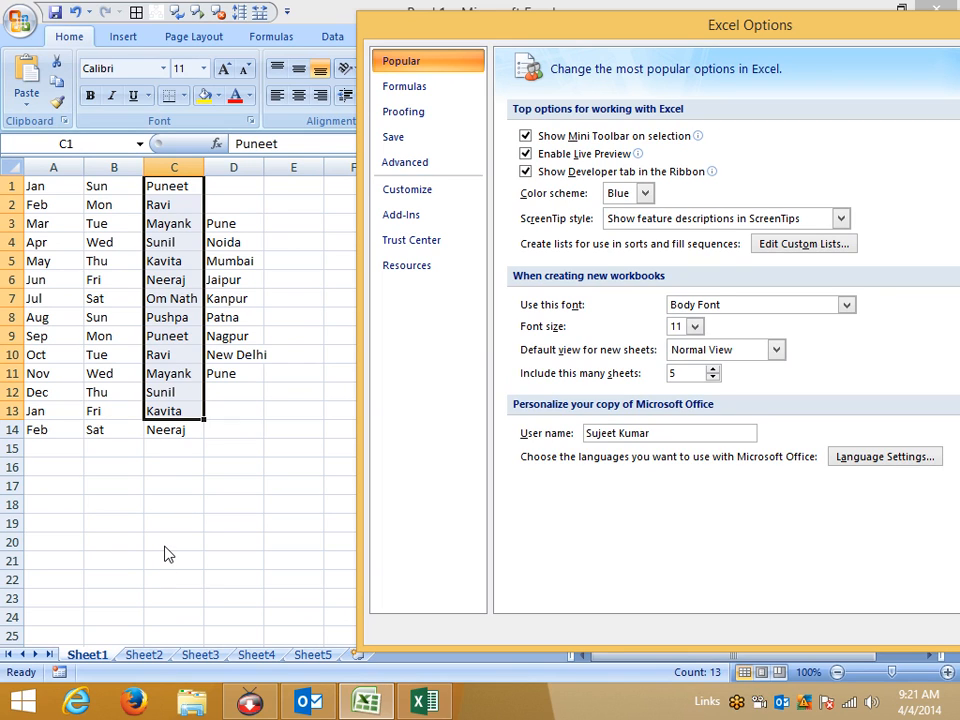
left_click(843, 305)
left_click(845, 305)
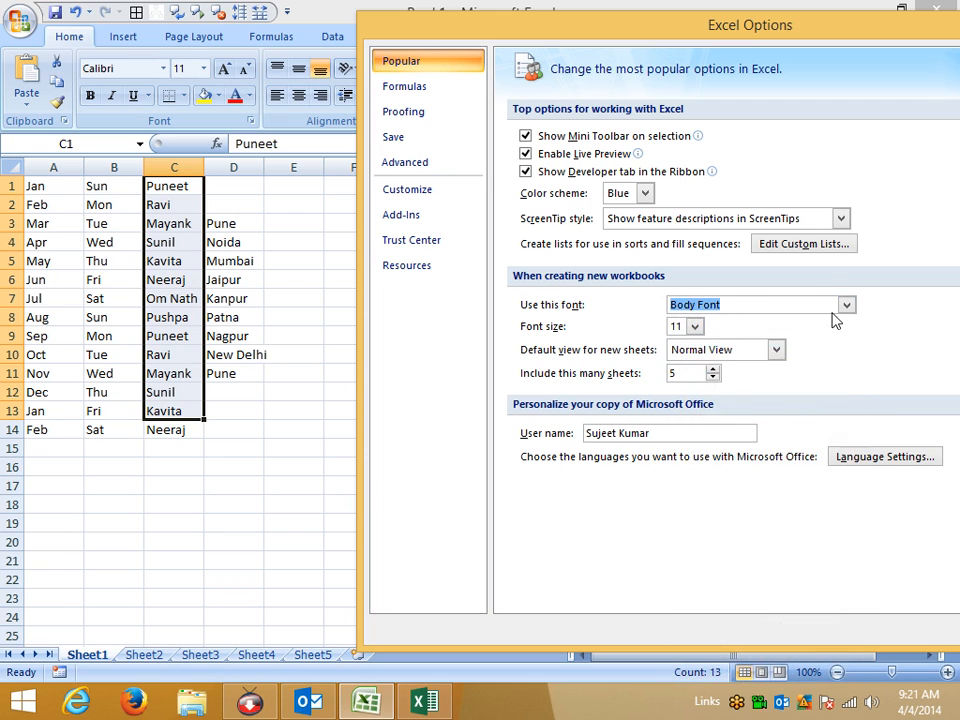
left_click(695, 327)
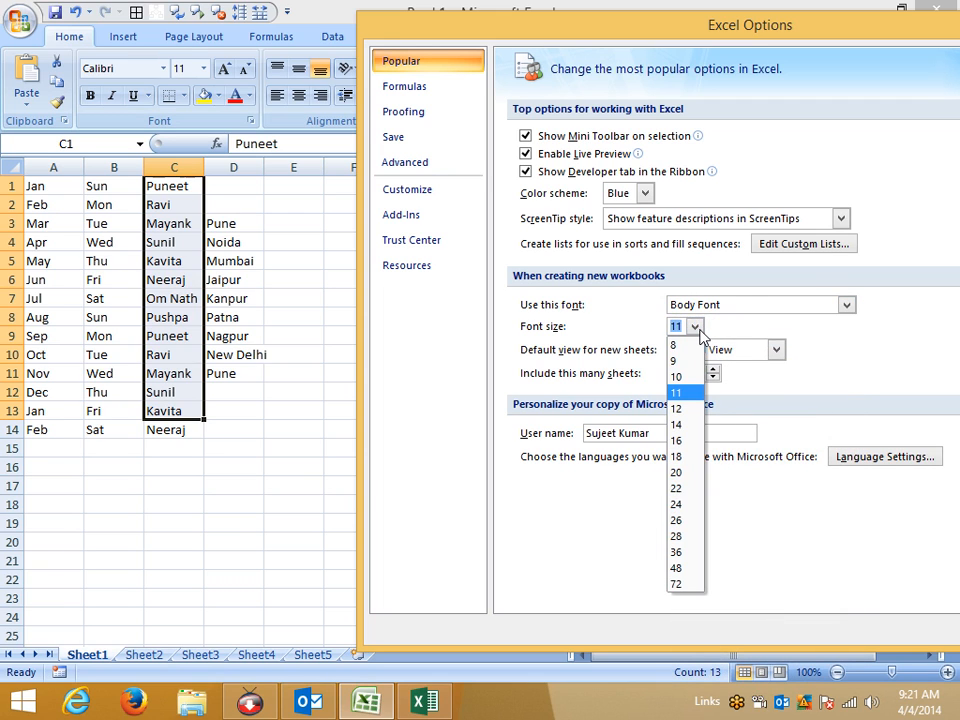
left_click(700, 333)
left_click(706, 349)
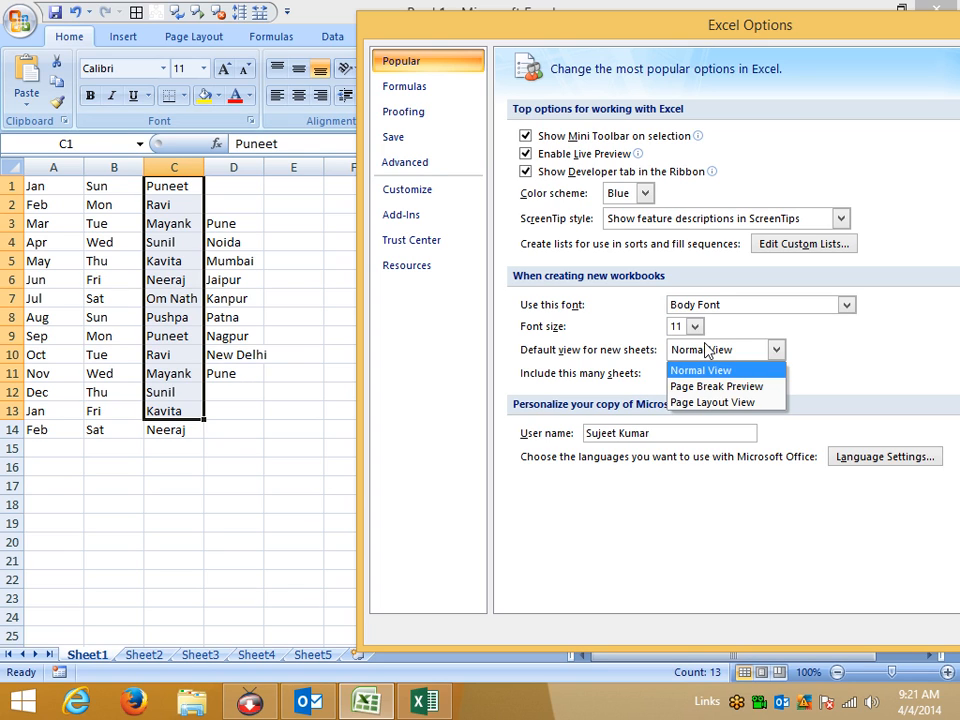
left_click(829, 380)
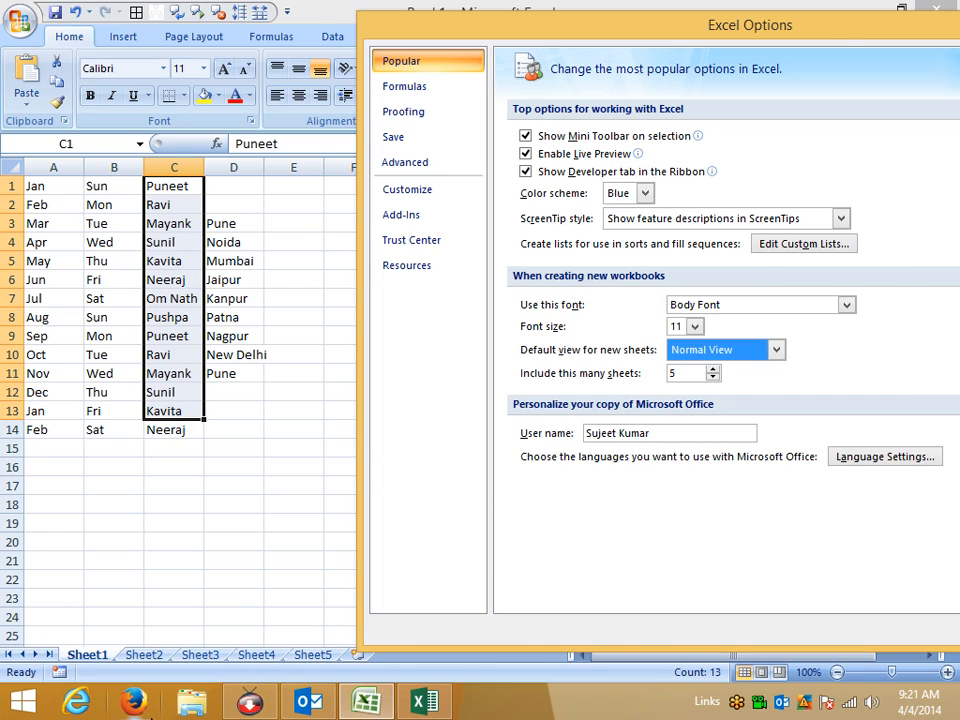
key("super+d")
Restore Excel from the desktop with Excel Options still on the Popular page.
left_click(572, 490)
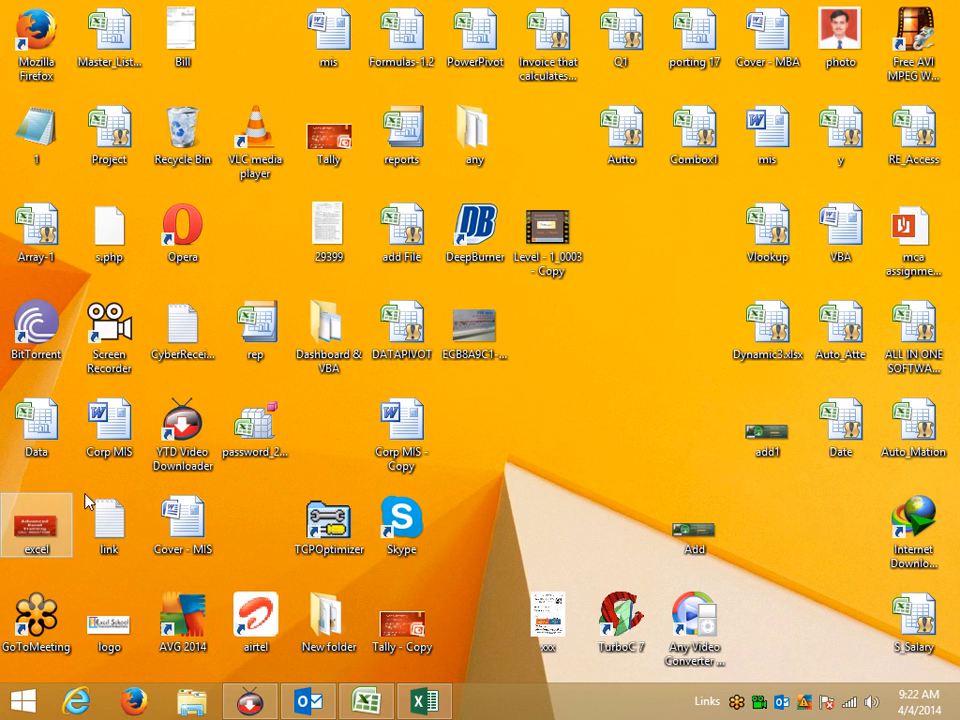
mouse_move(37, 457)
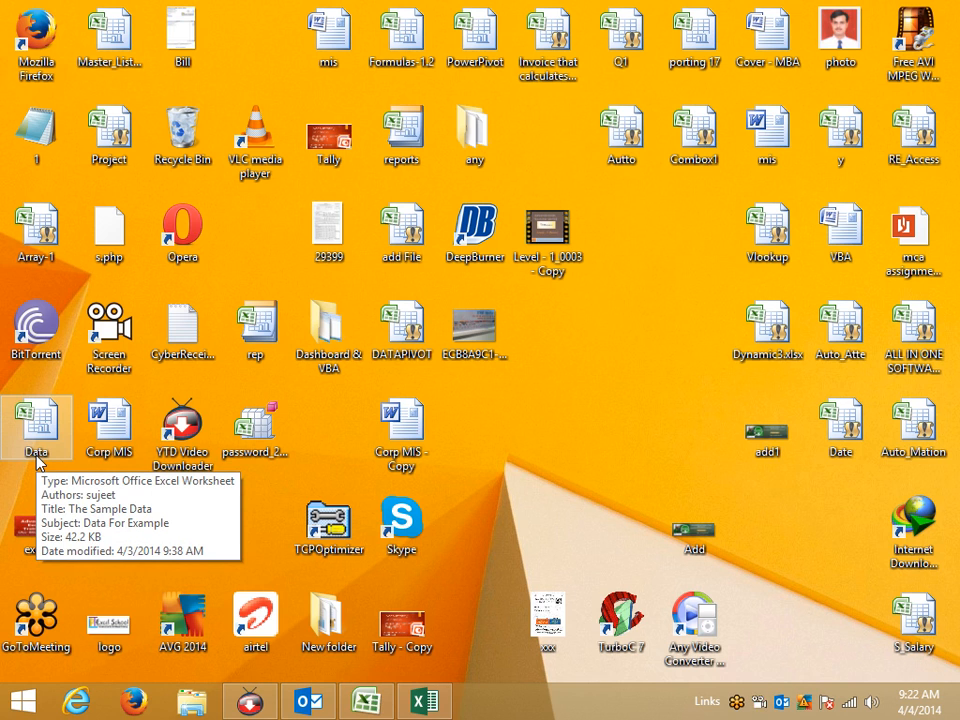
key("super+d")
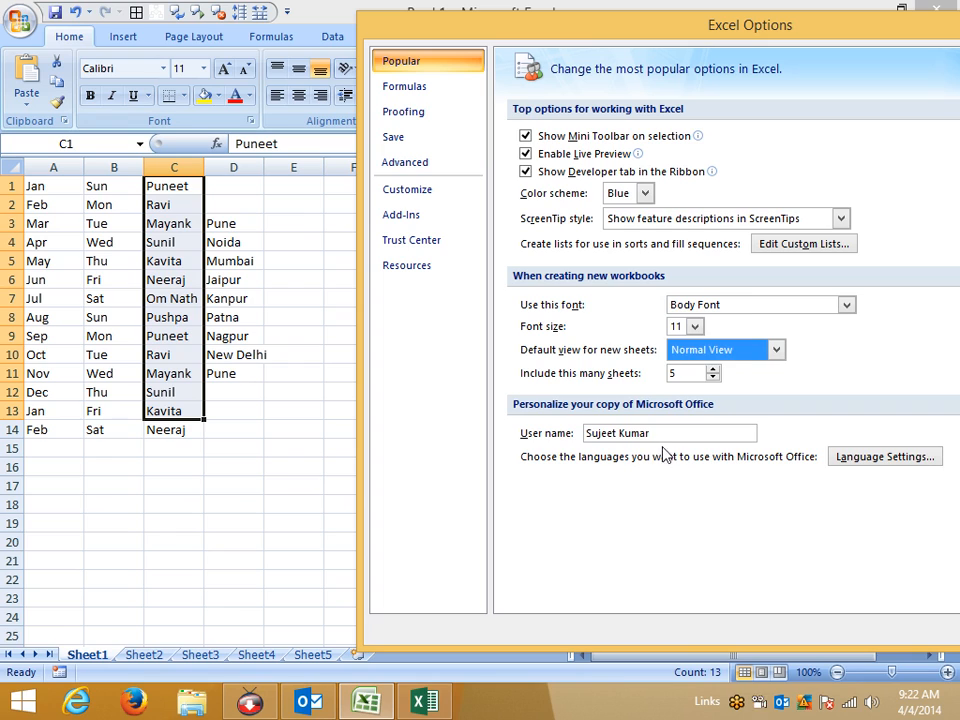
left_click_drag(662, 433, 585, 433)
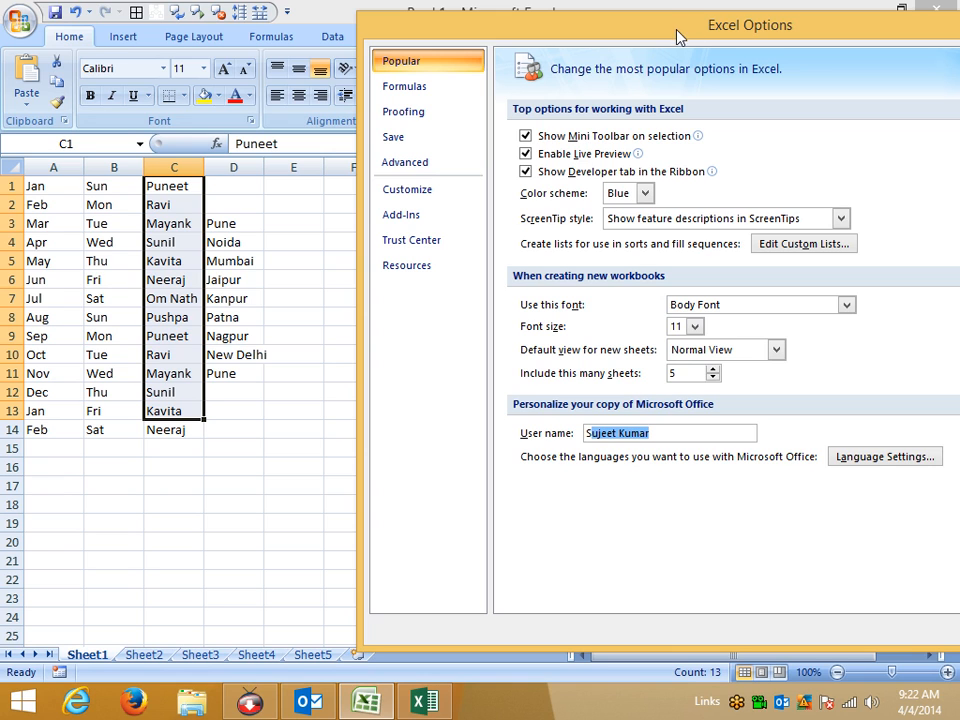
left_click_drag(677, 32, 515, 28)
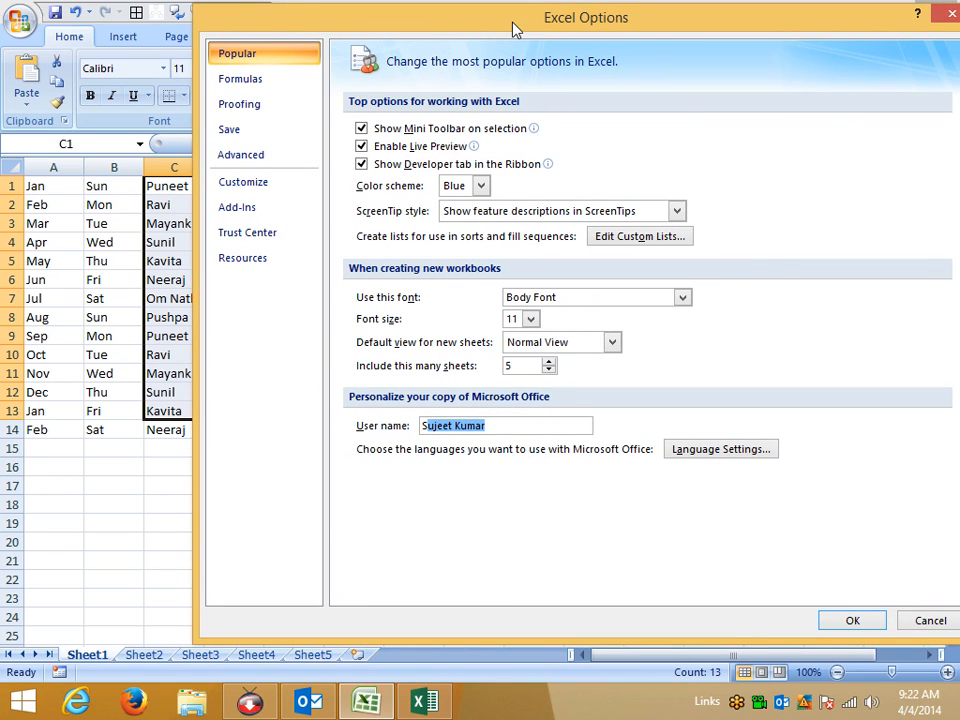
Turn on R1C1 reference style in the Formulas options so columns show numbers.
left_click(266, 80)
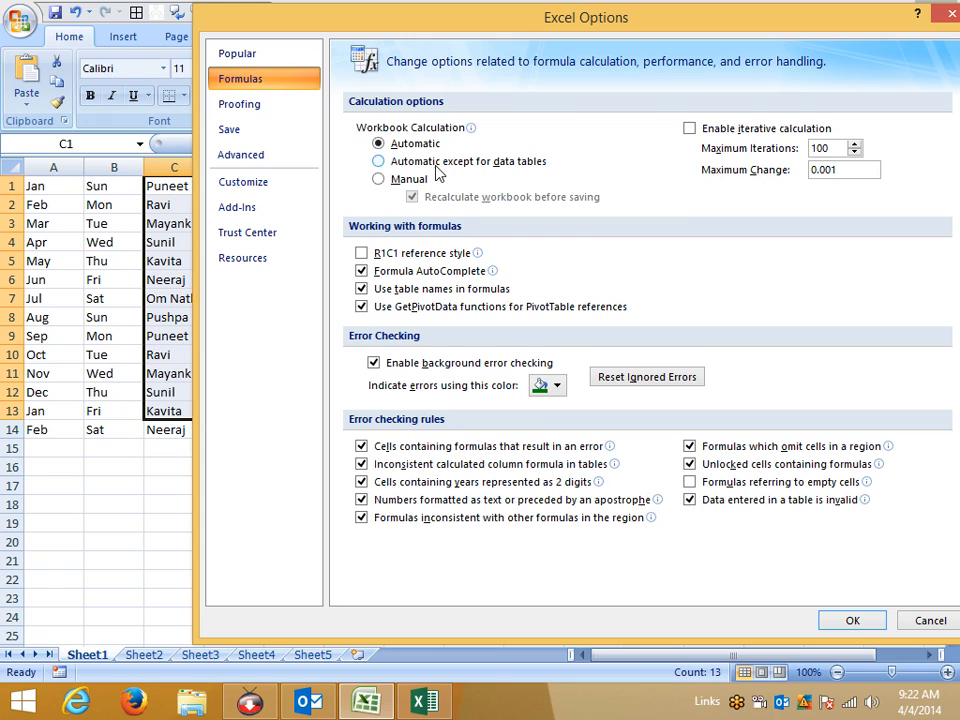
left_click(360, 255)
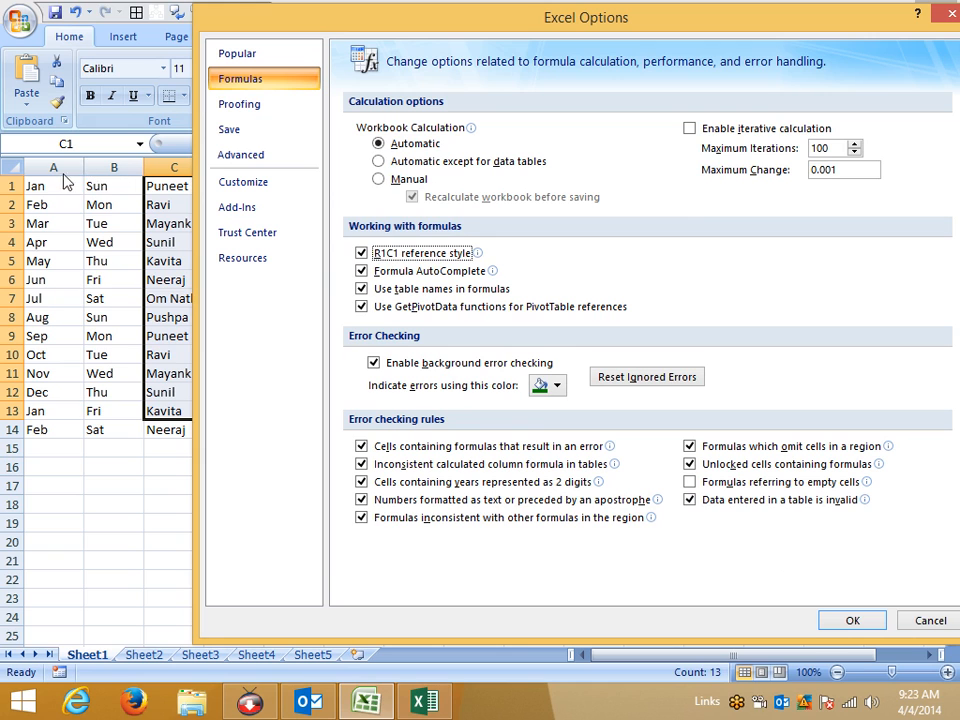
left_click(852, 620)
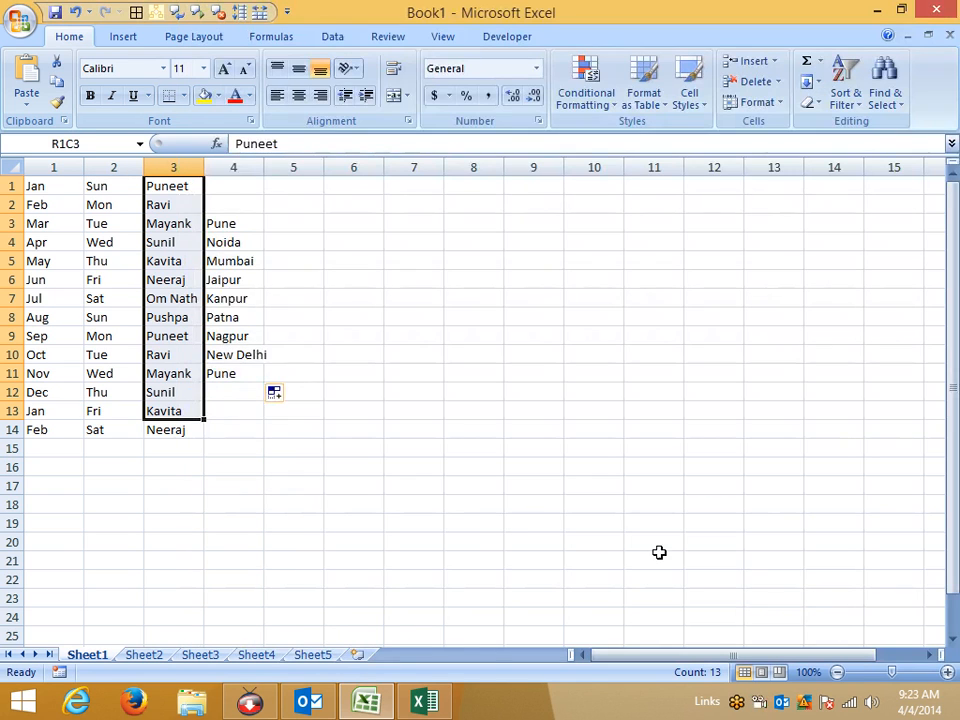
left_click(295, 242)
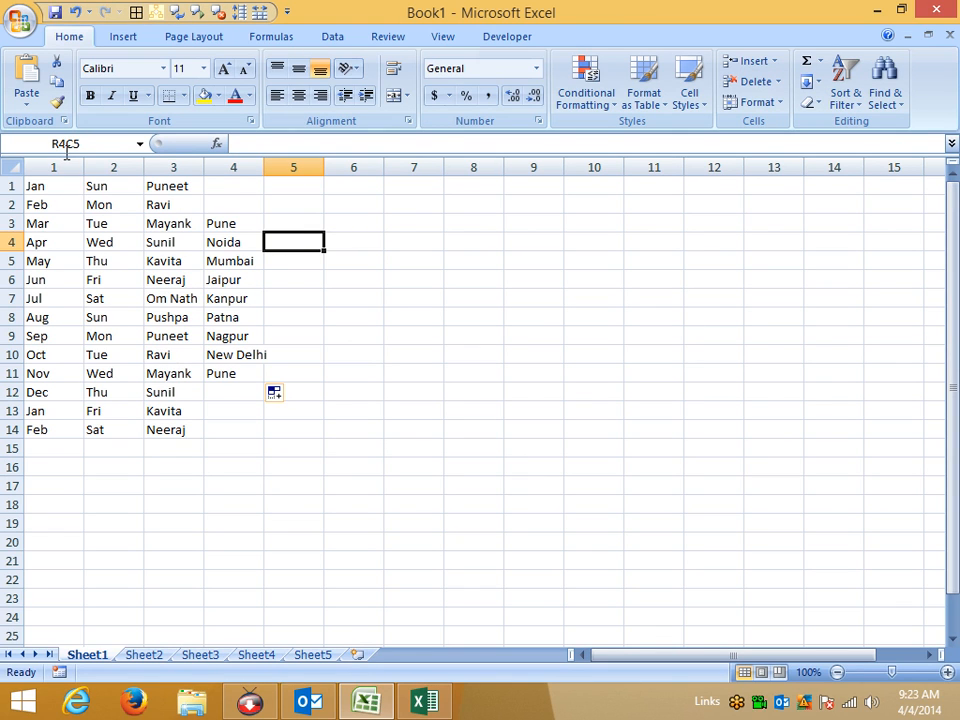
Turn R1C1 reference style back off to restore lettered A1-style columns.
left_click(25, 22)
left_click(272, 431)
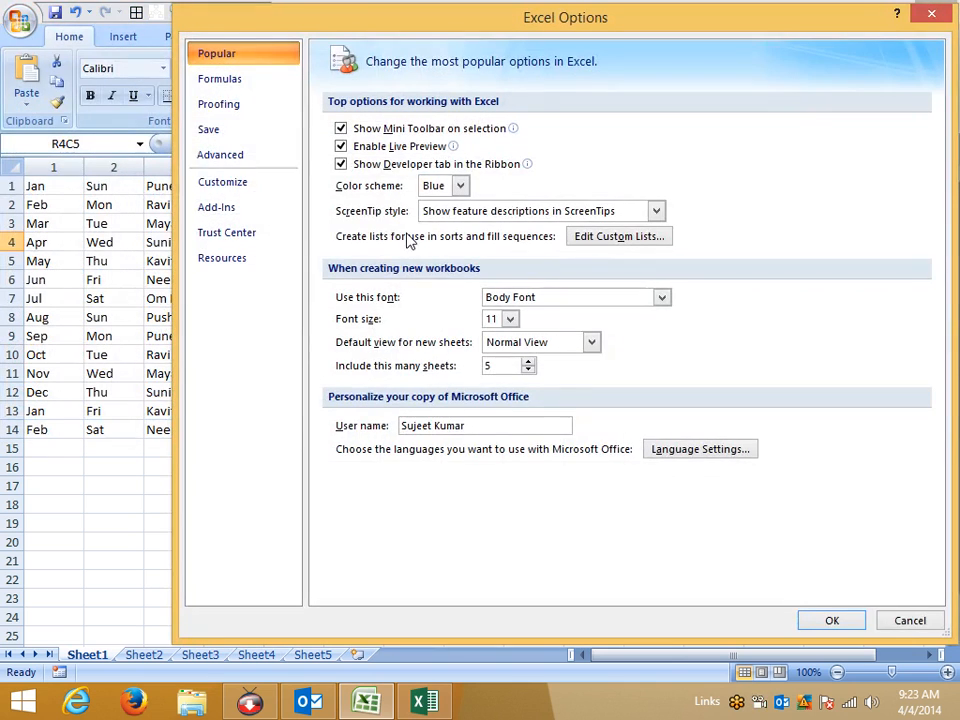
left_click(222, 80)
left_click(341, 253)
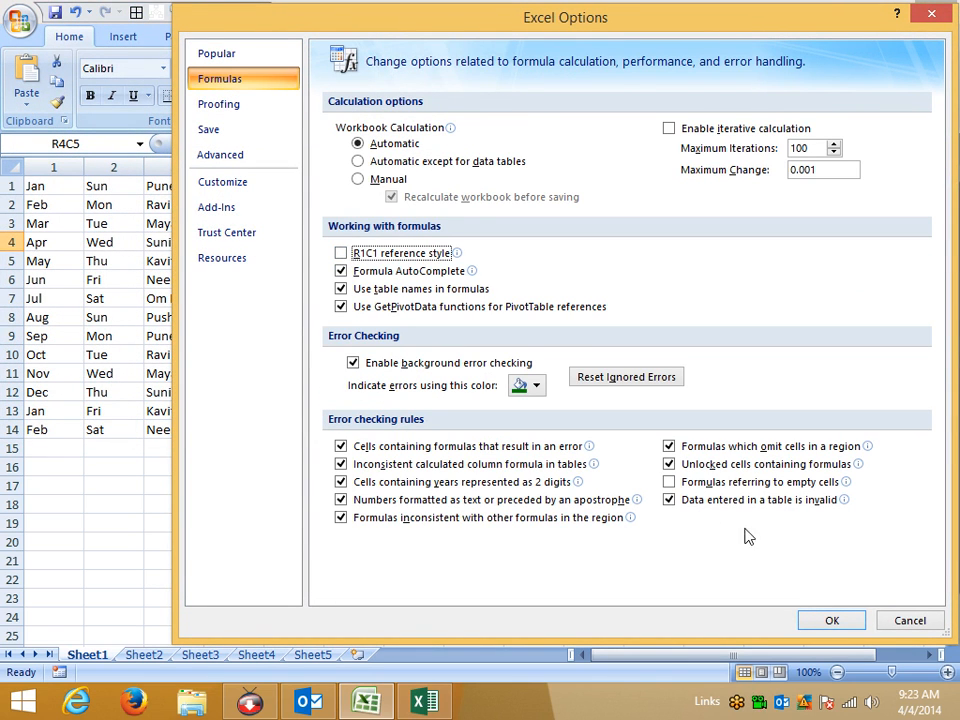
left_click(838, 624)
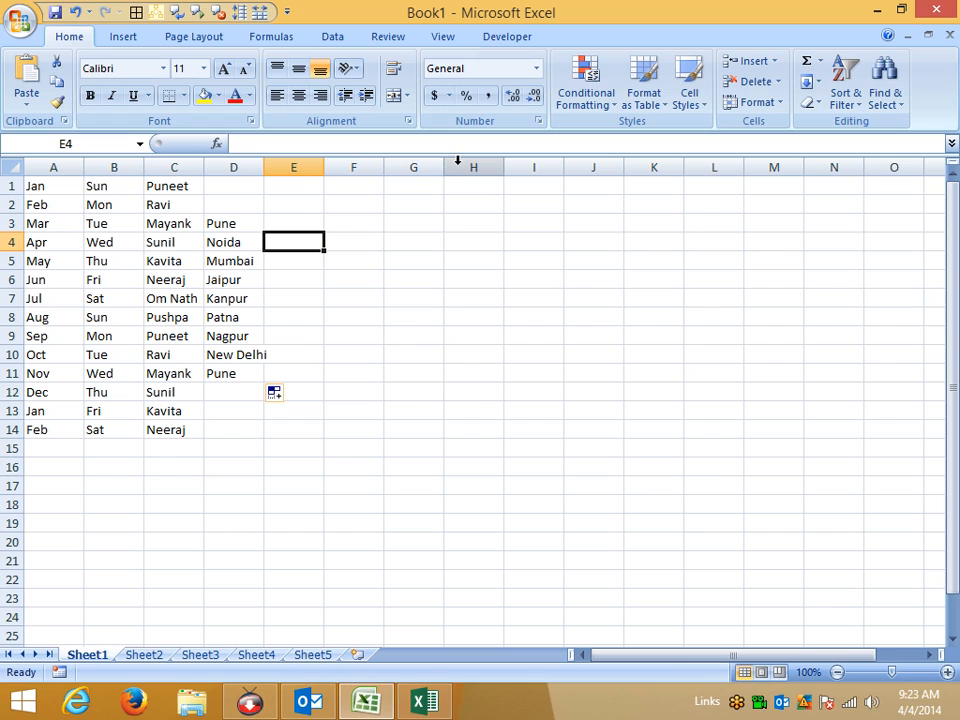
Enter 00145 in F6, which Excel stores as the number 145.
left_click(338, 295)
left_click(337, 278)
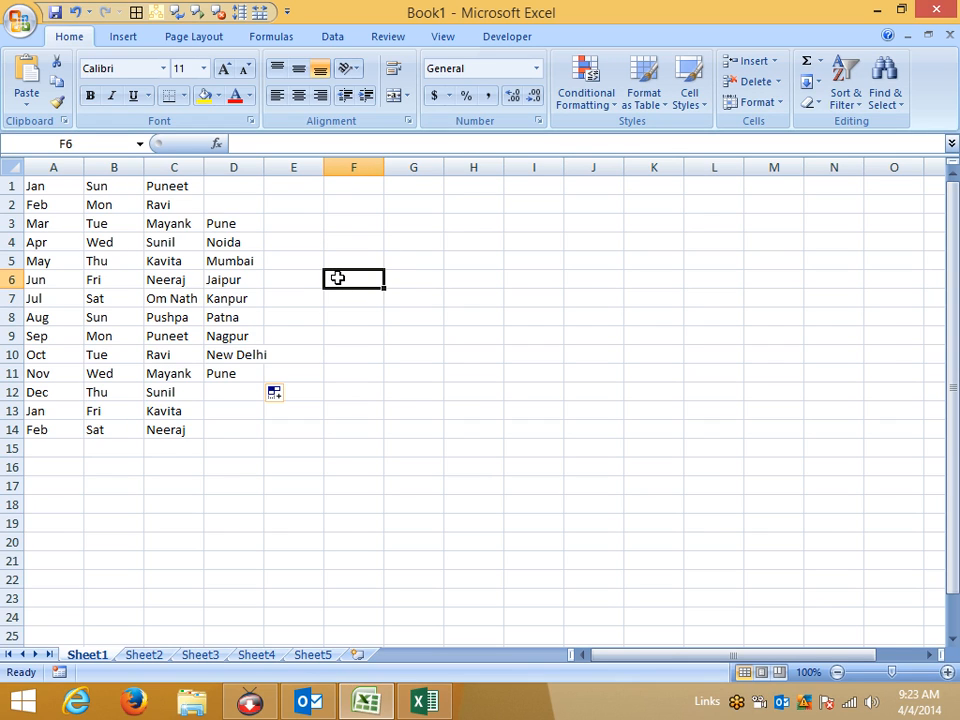
type("00145")
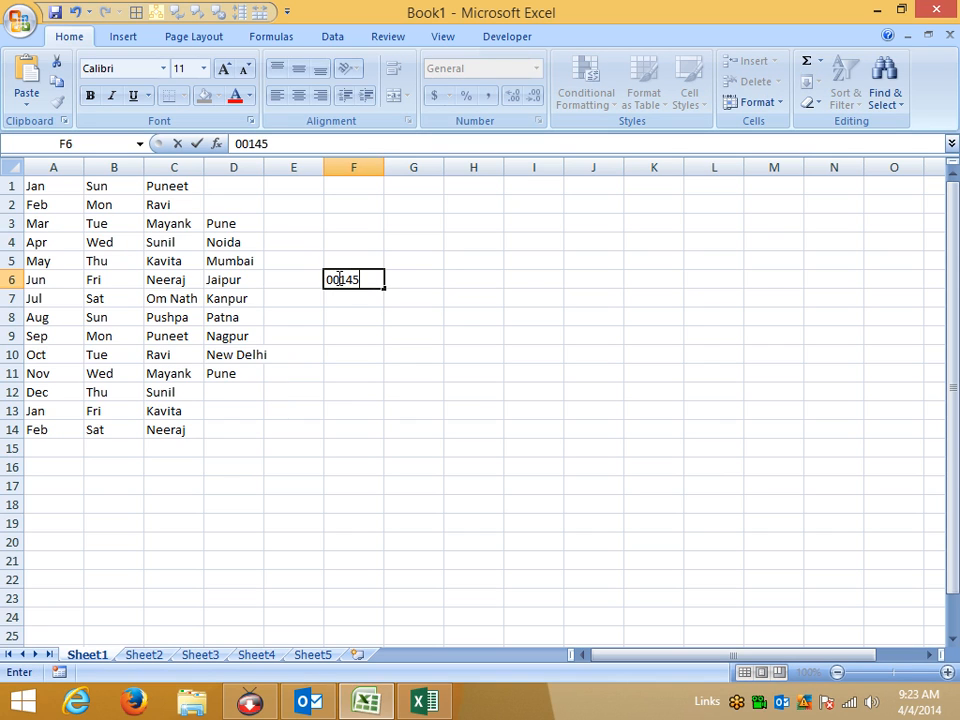
key("Return")
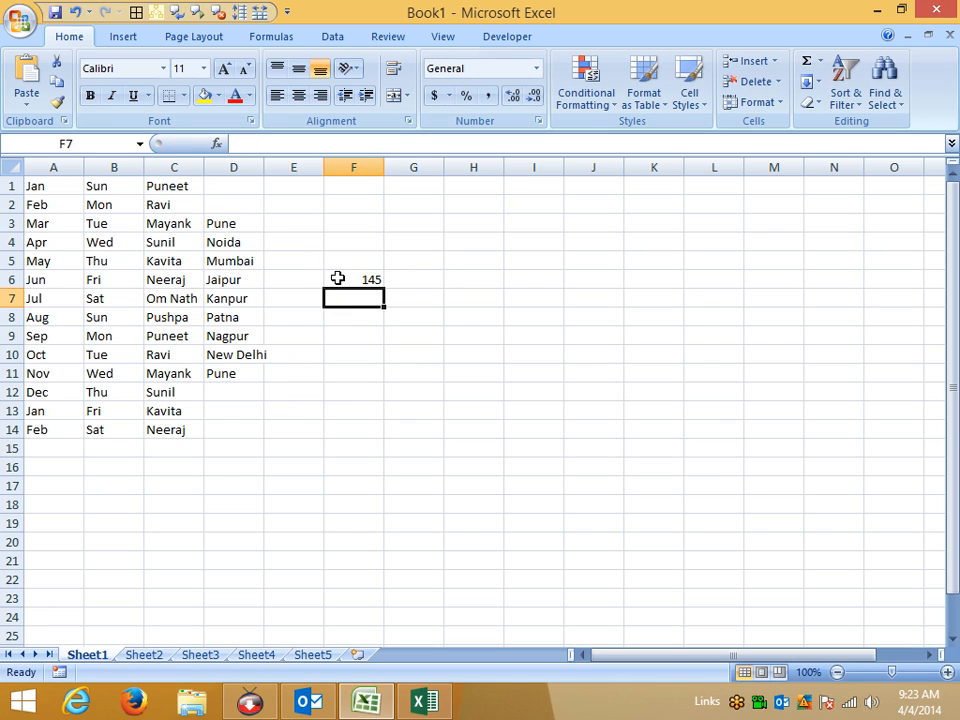
Enter '00012454 in F7 and inspect its number-stored-as-text warning options.
type("'")
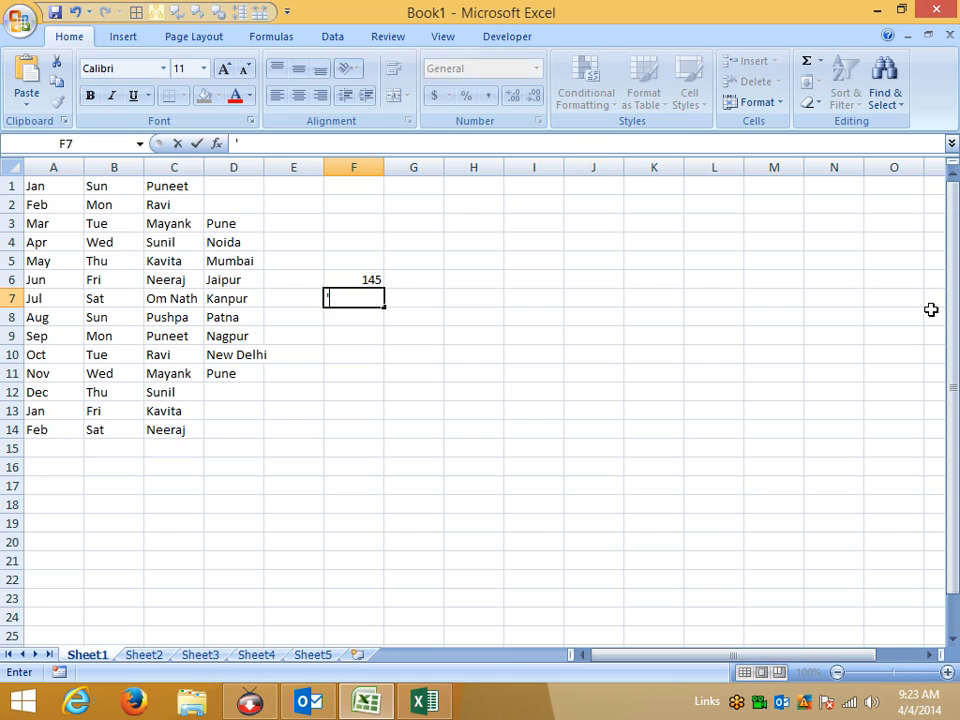
type("00012454")
key("Return")
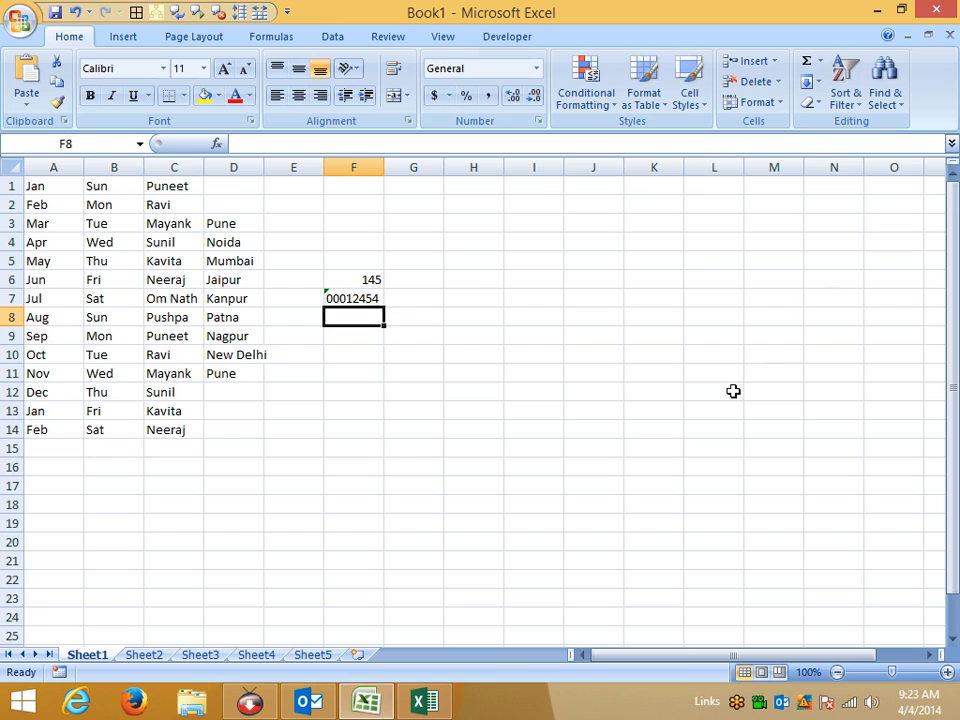
left_click(354, 300)
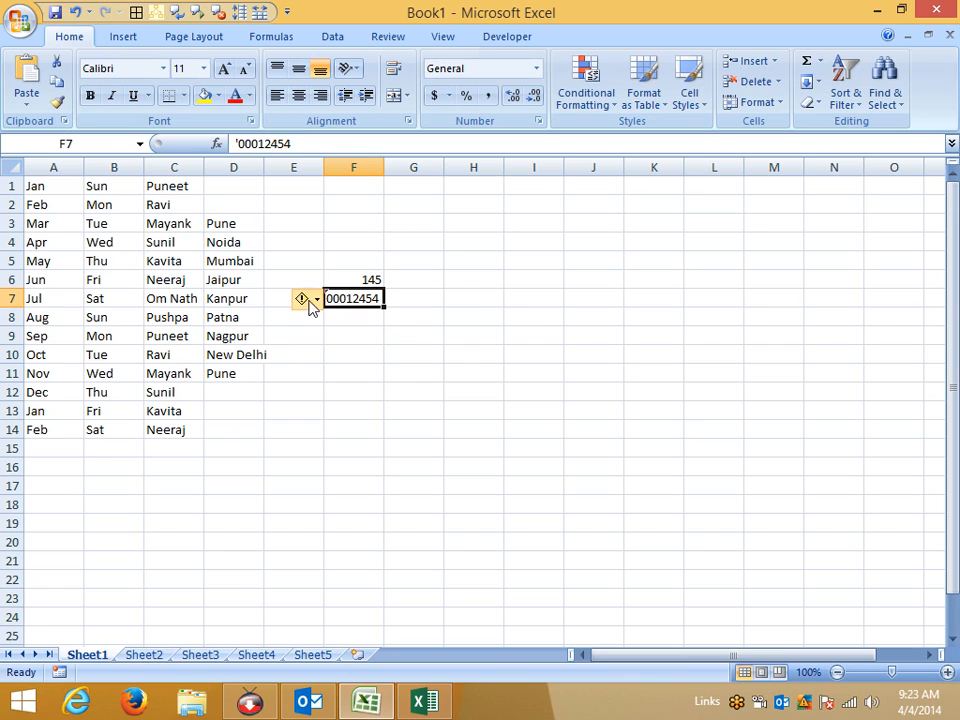
left_click(357, 335)
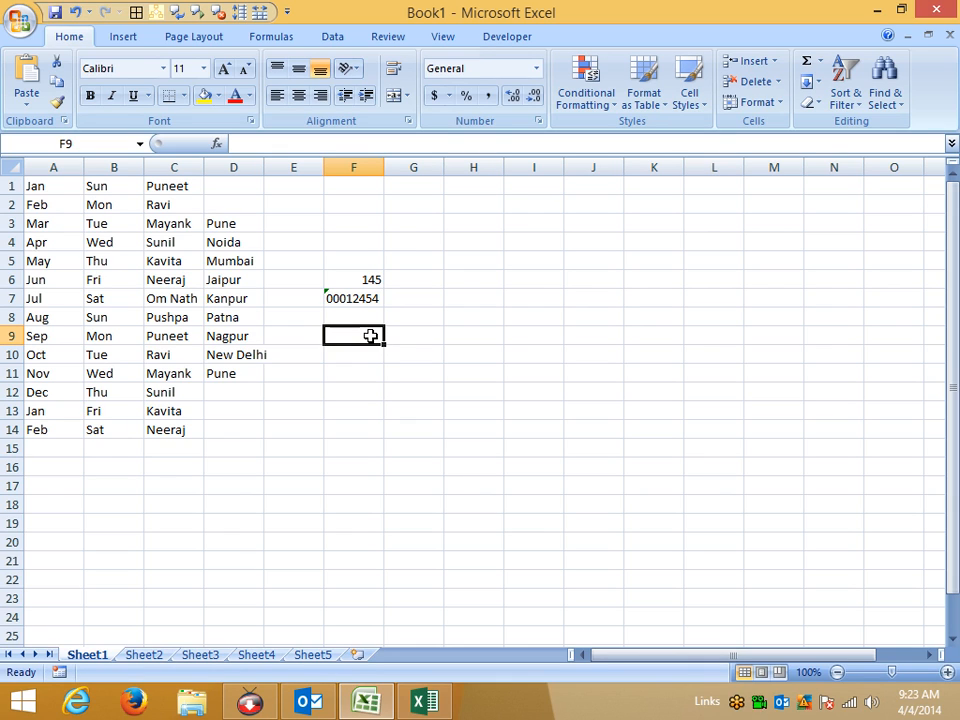
left_click(350, 298)
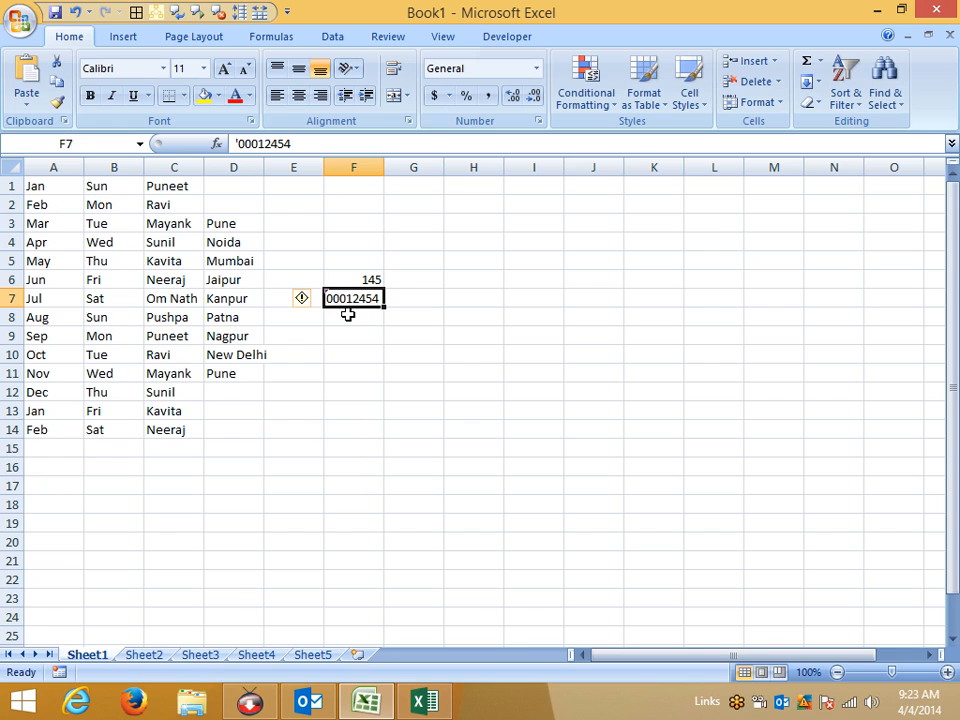
left_click(310, 300)
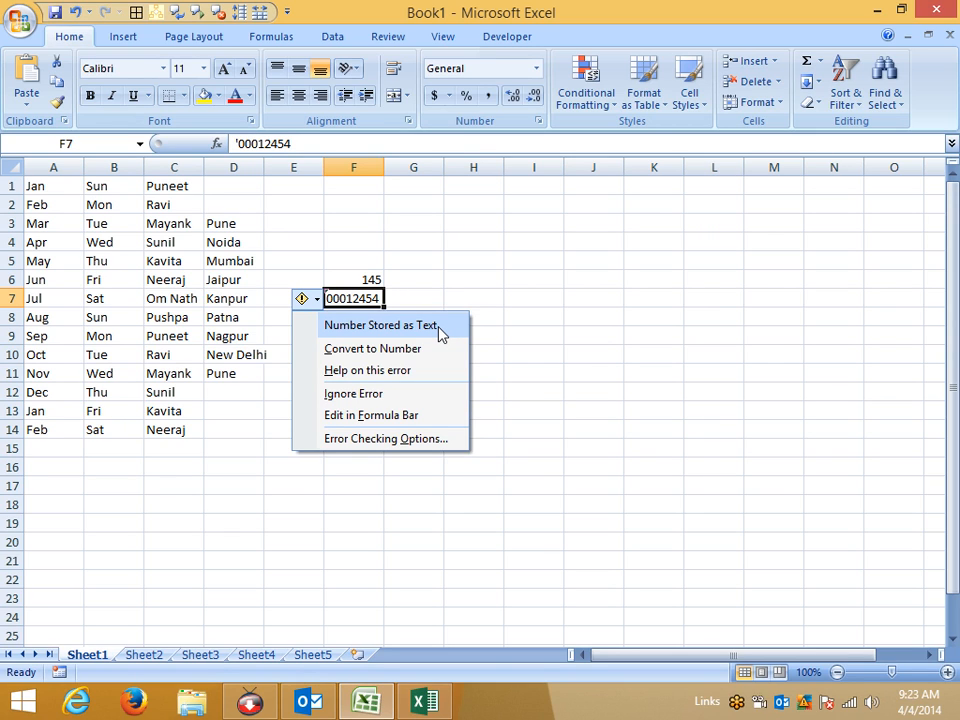
left_click(491, 300)
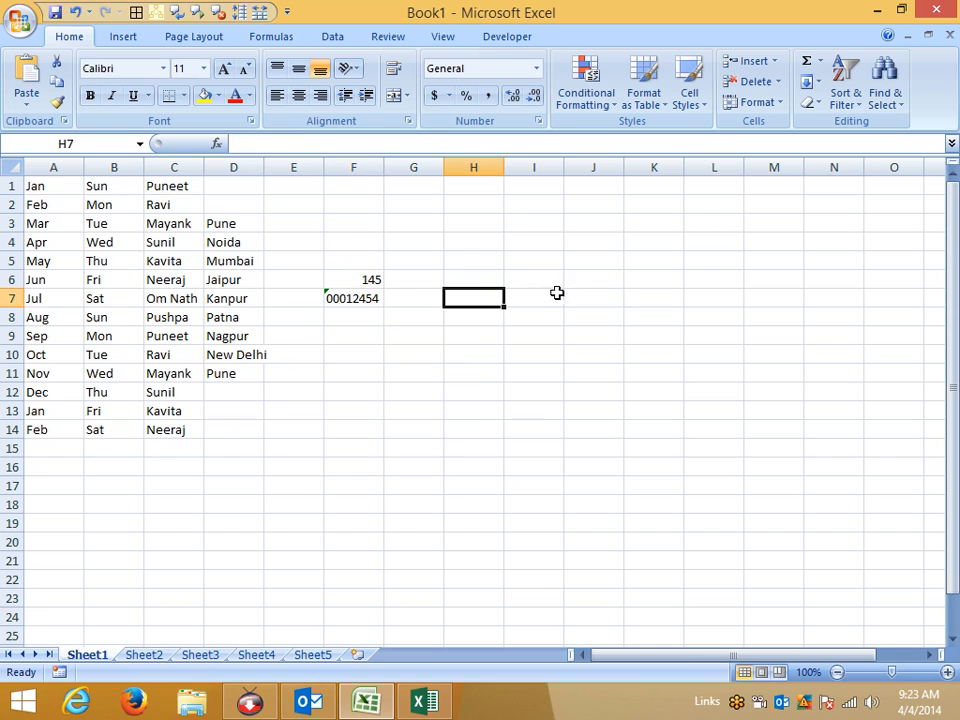
Enter '0014552 in F8 and '0001457 in F9 as text keeping leading zeros.
left_click(361, 318)
type("'001")
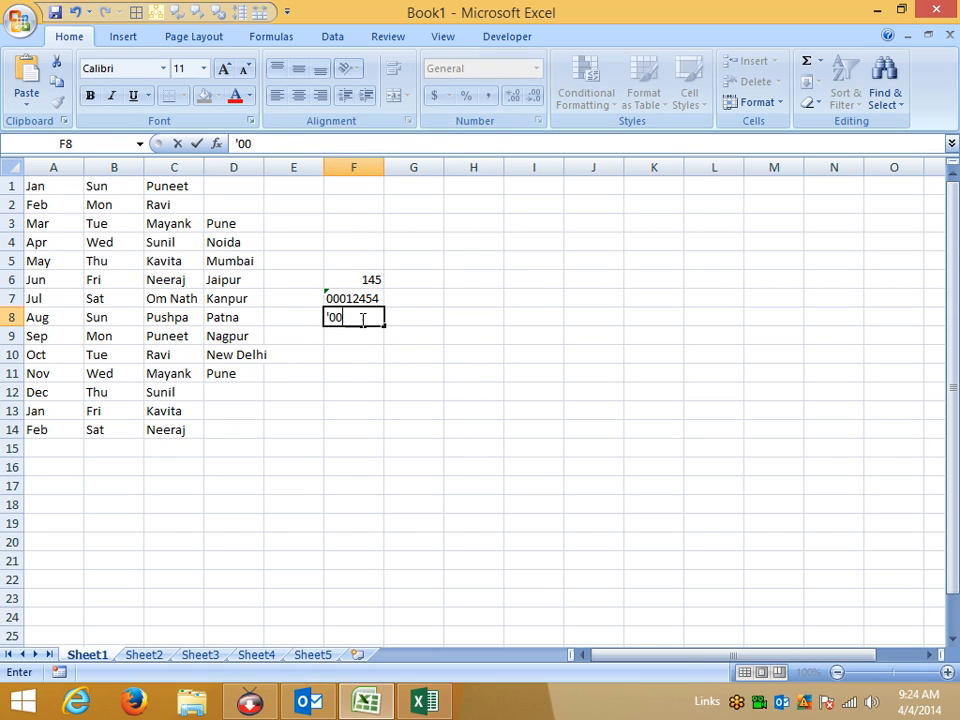
type("52")
key("Return")
type("'000145")
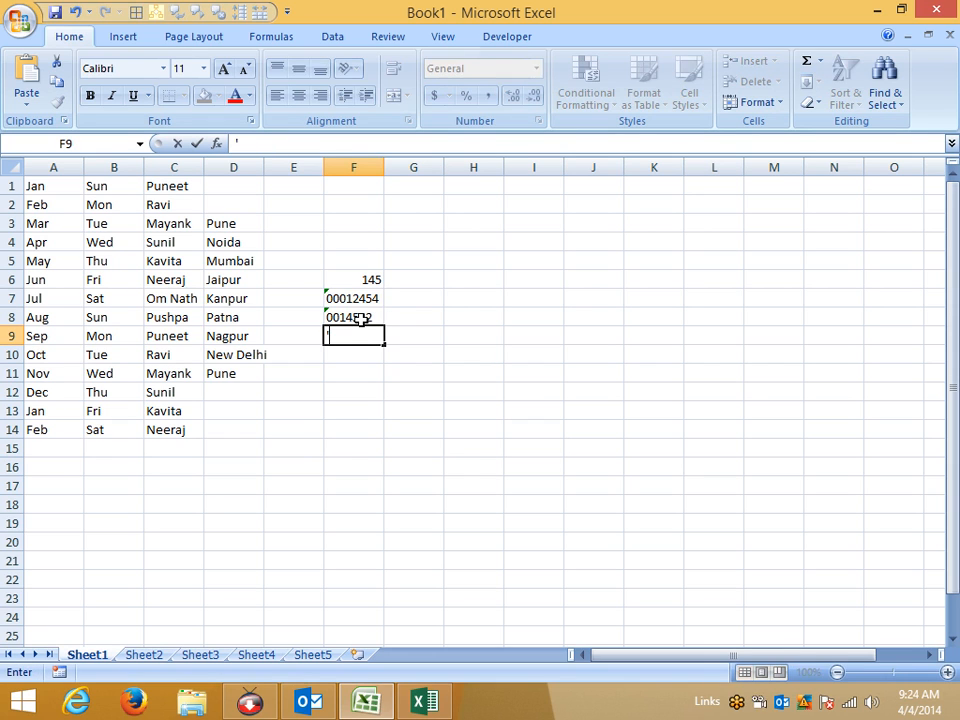
type("7")
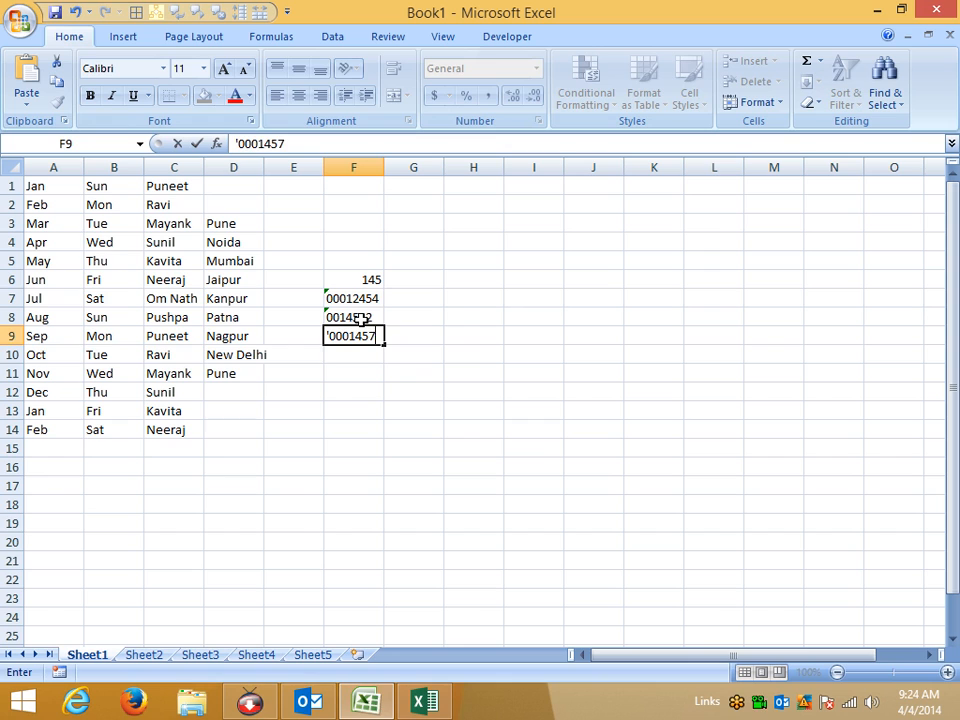
key("Return")
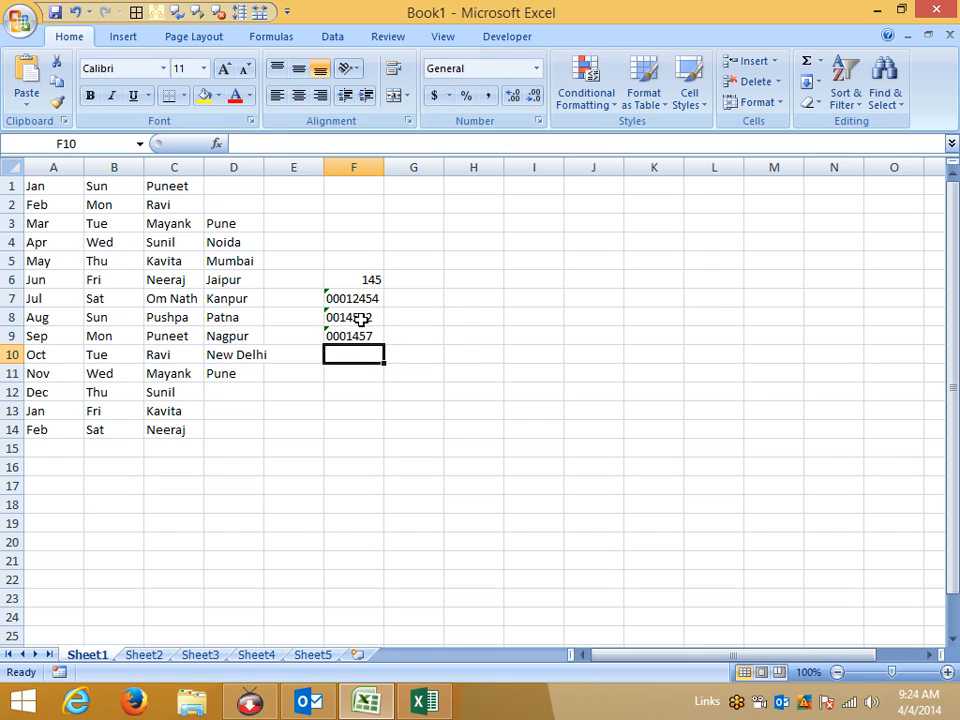
left_click(376, 405)
left_click(17, 34)
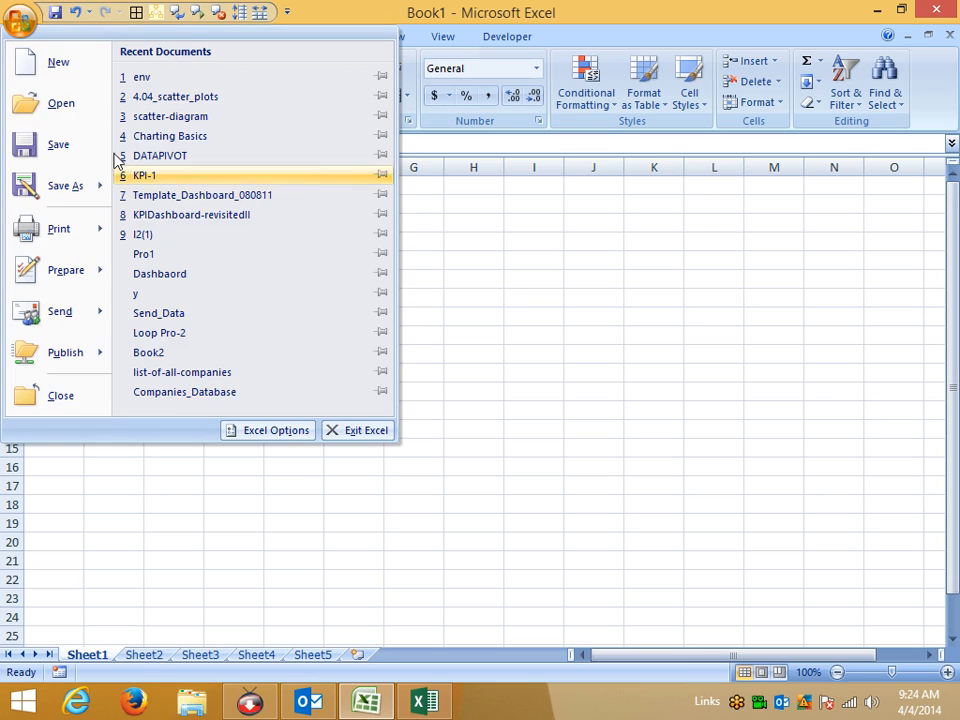
Look through the Proofing and Formulas pages of Excel Options.
left_click(277, 440)
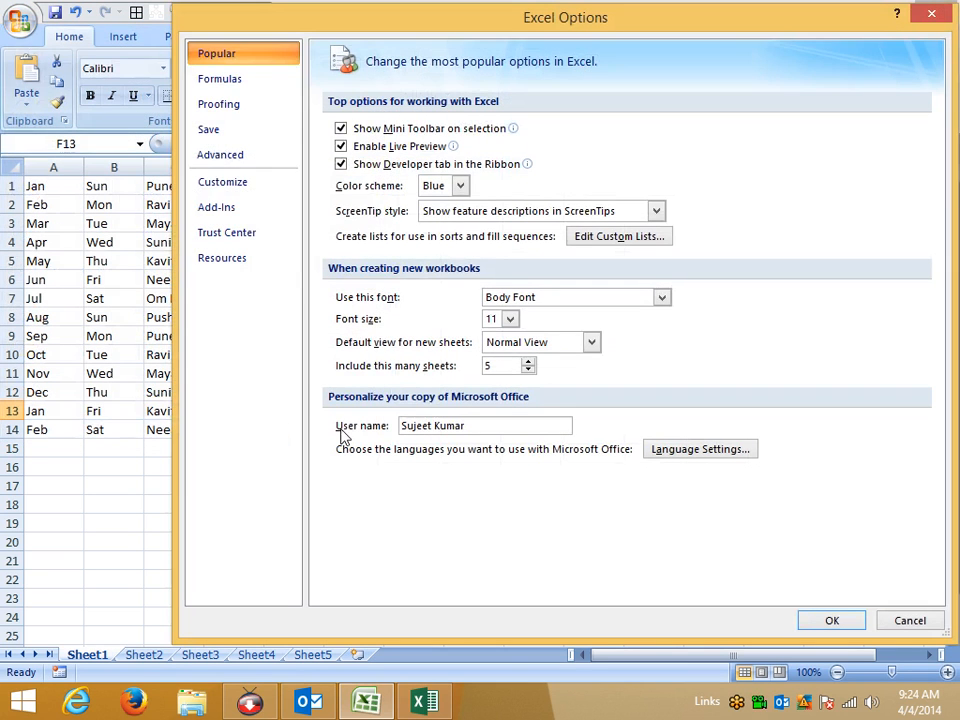
left_click(246, 116)
left_click(240, 82)
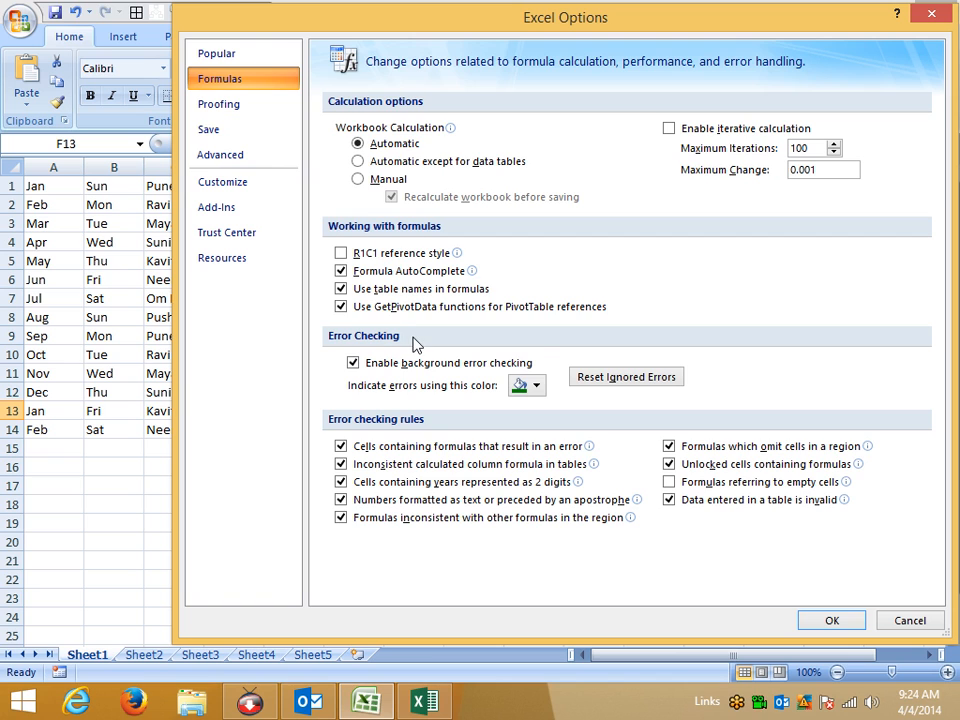
left_click(225, 104)
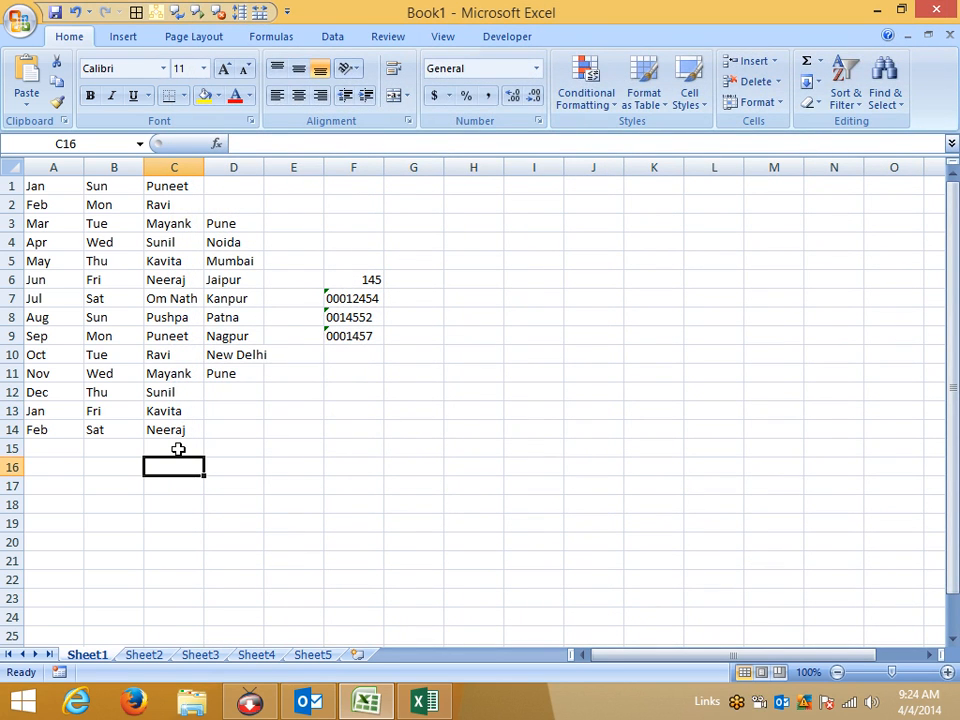
type("www")
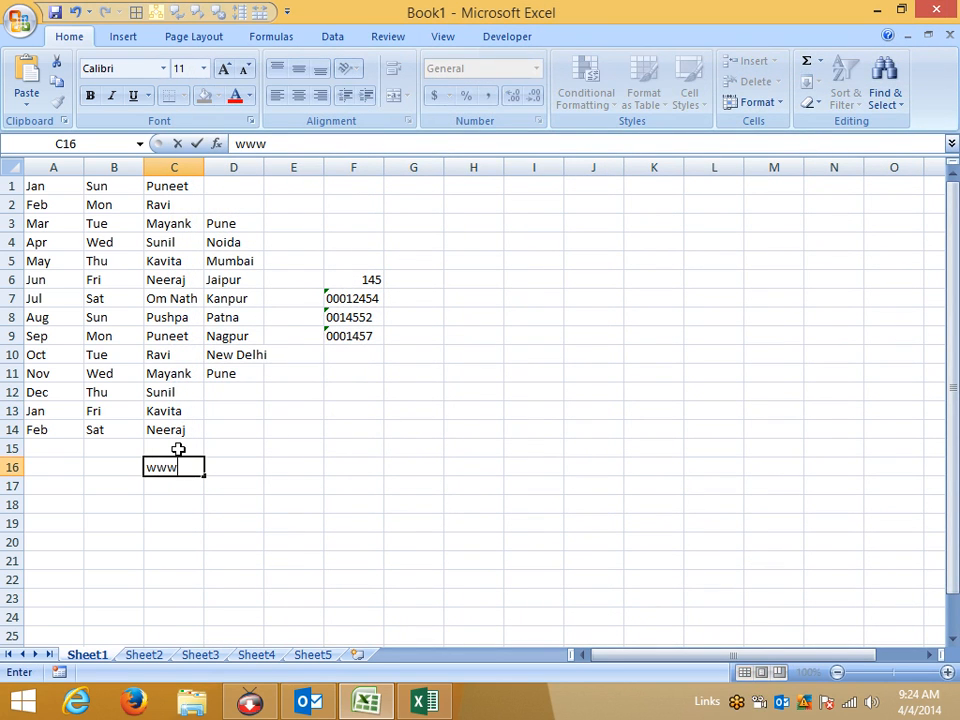
type(".googl")
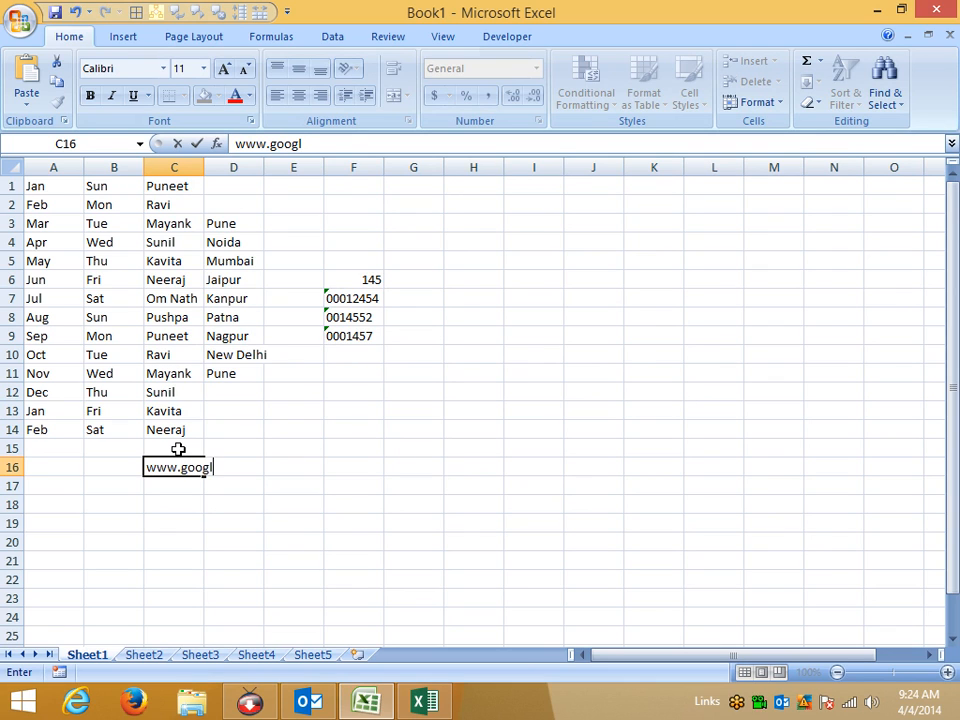
type("e.com")
key("Return")
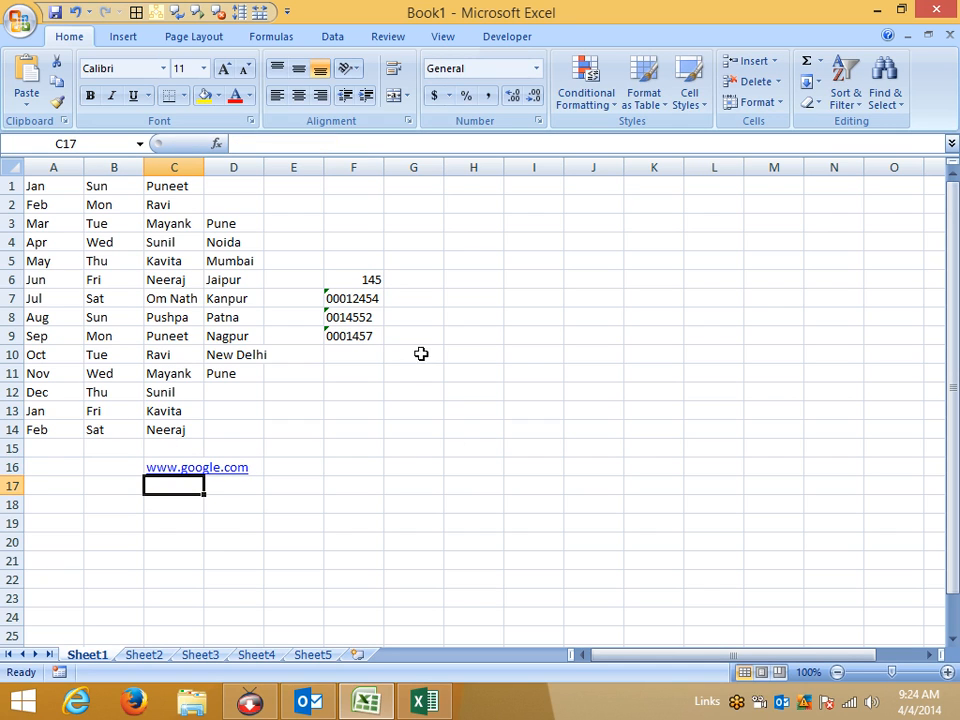
Type the title Daily Sales Report into cell F16.
left_click(400, 411)
left_click(320, 462)
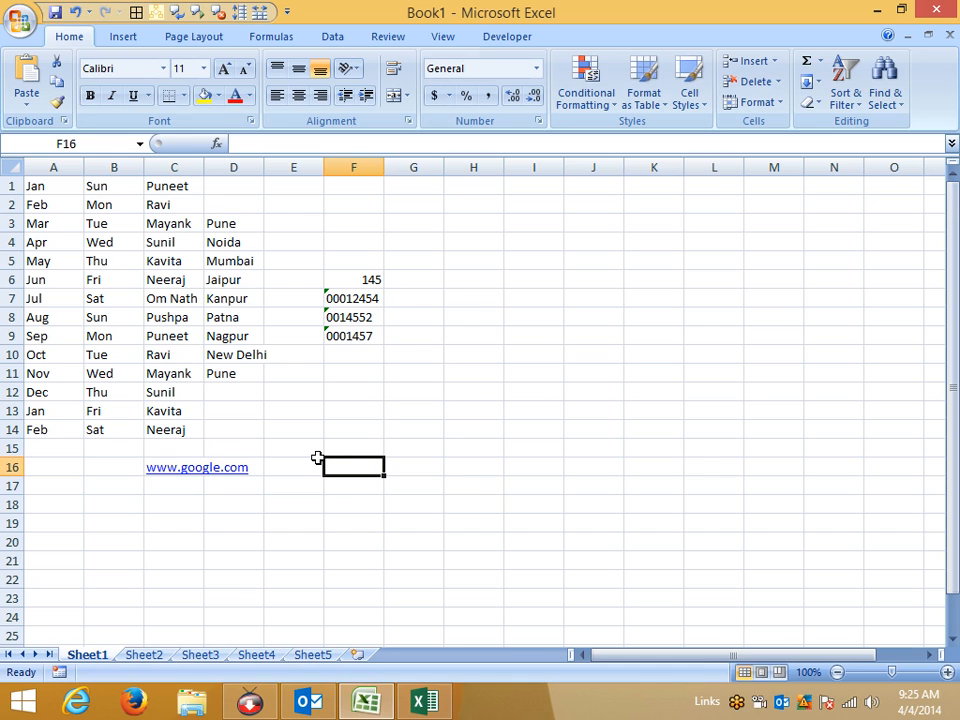
type("Daily Sales Report")
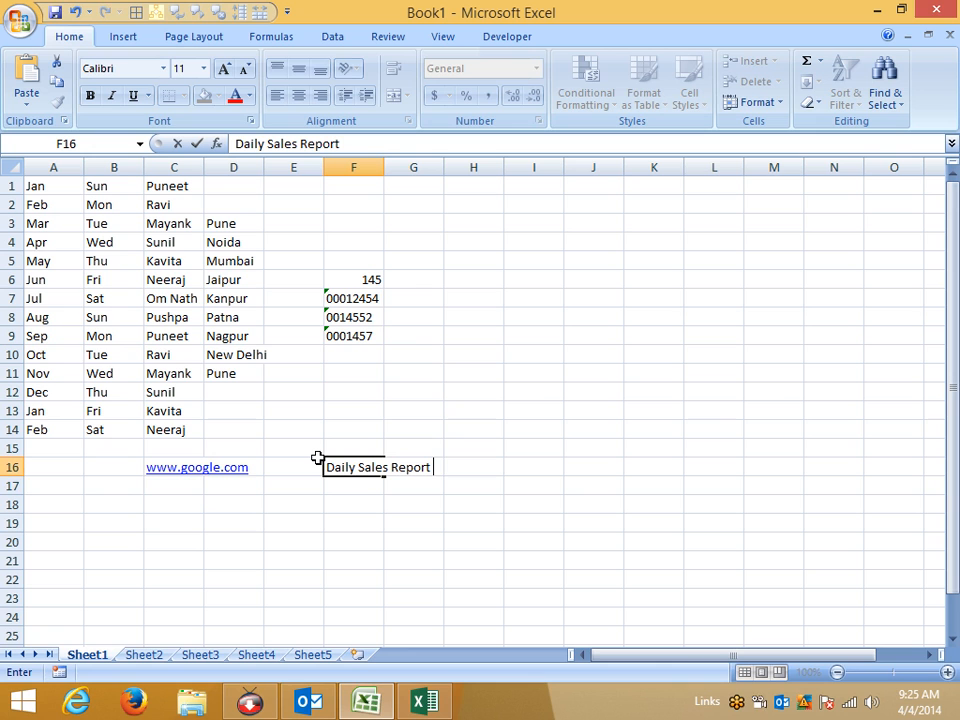
key("Return")
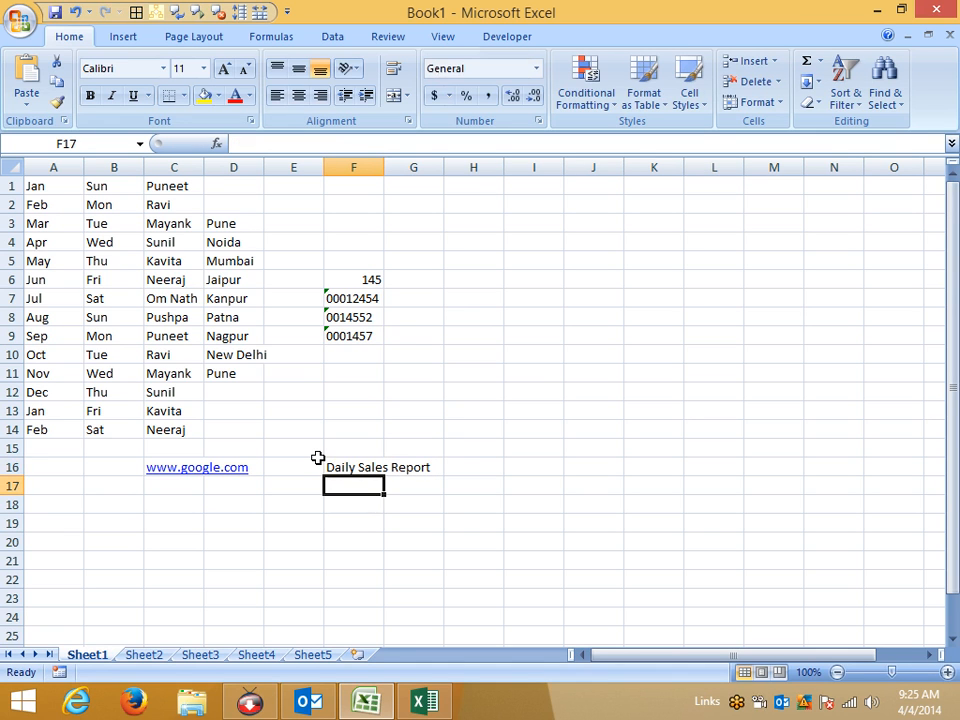
Add an AutoCorrect entry that replaces ds with Daily Sales Report.
left_click(20, 18)
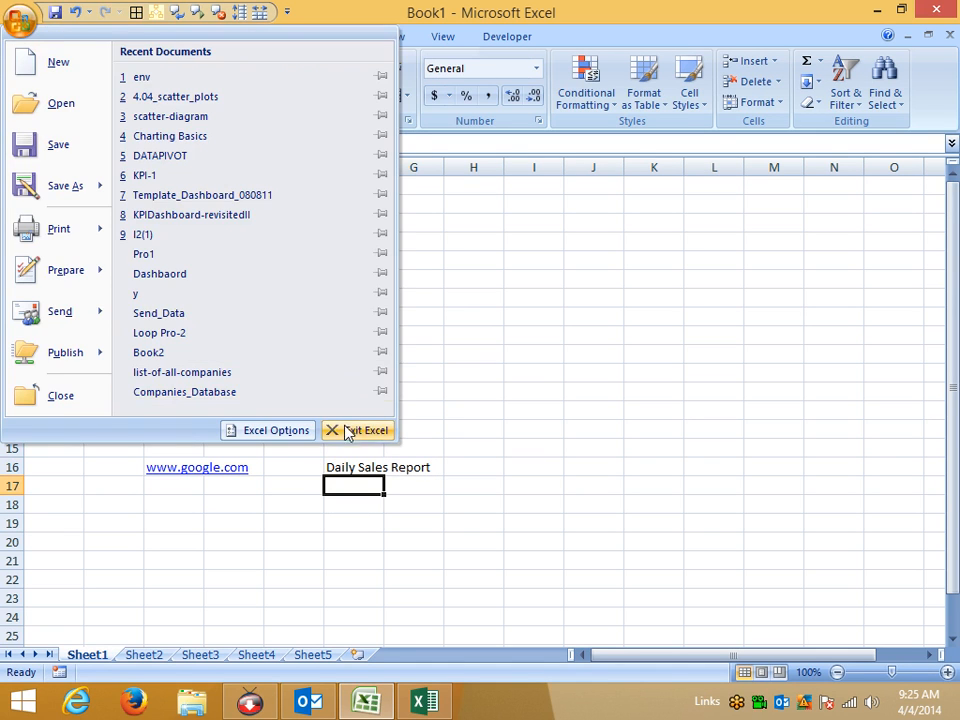
left_click(272, 430)
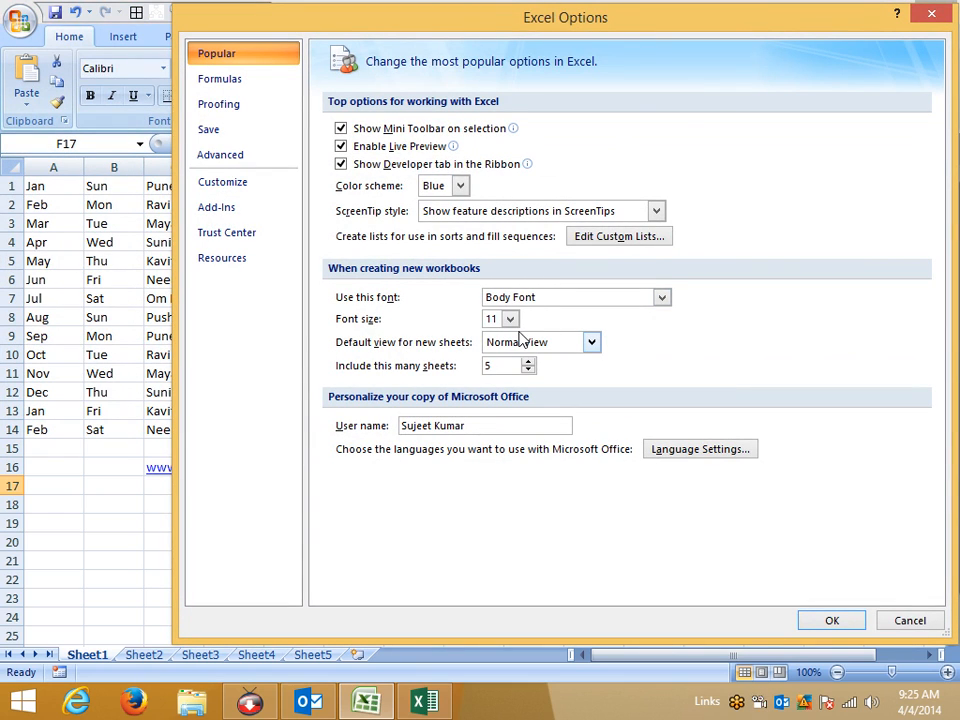
left_click(231, 106)
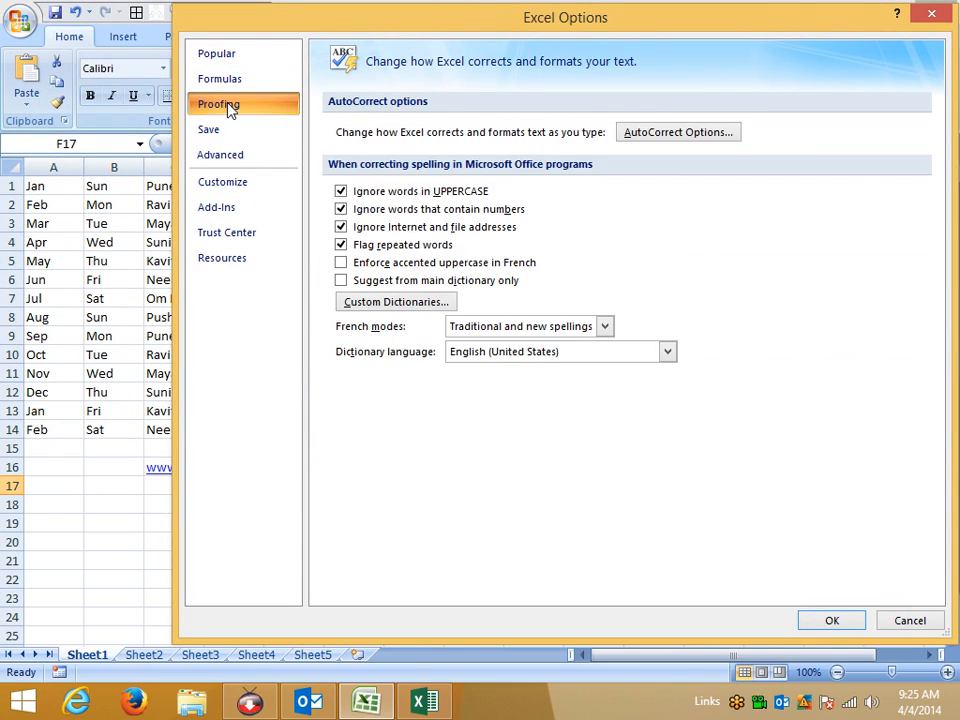
left_click(690, 139)
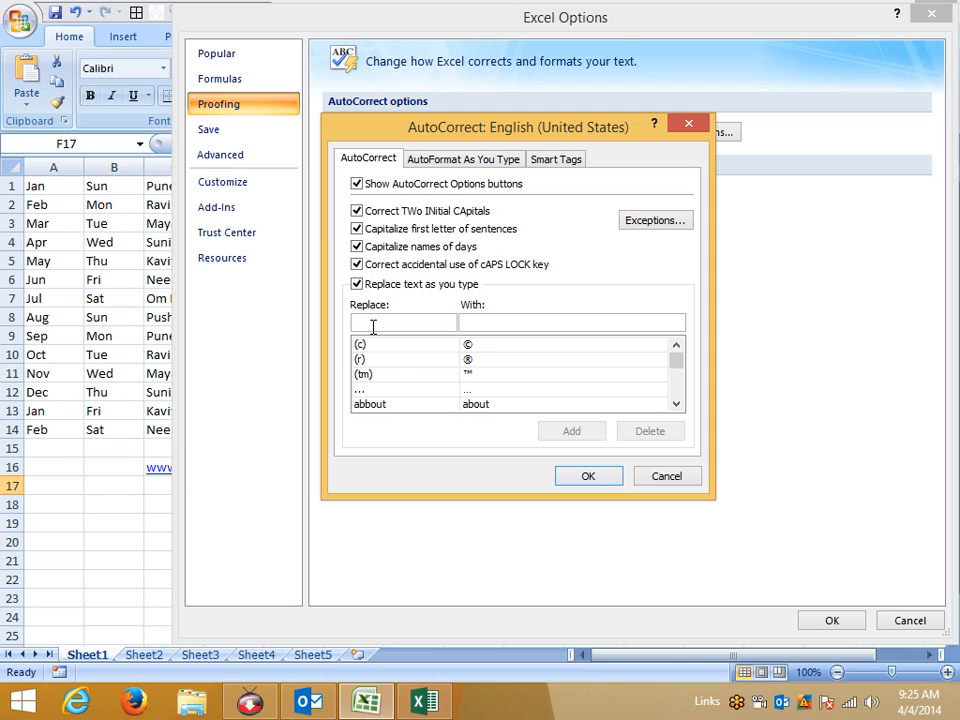
type("ds")
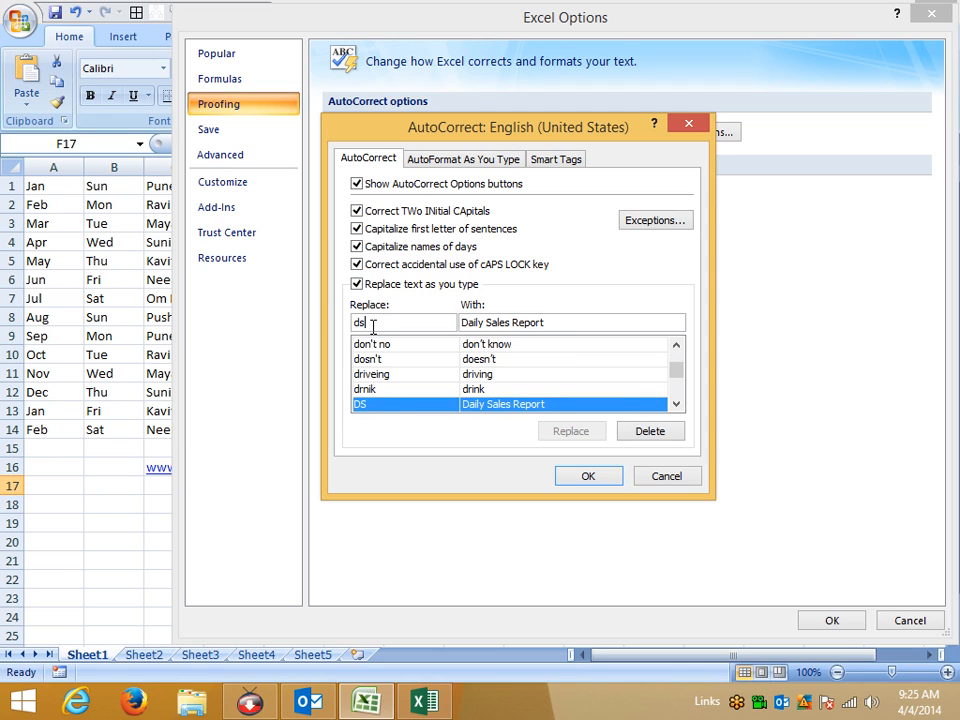
left_click_drag(548, 324, 460, 327)
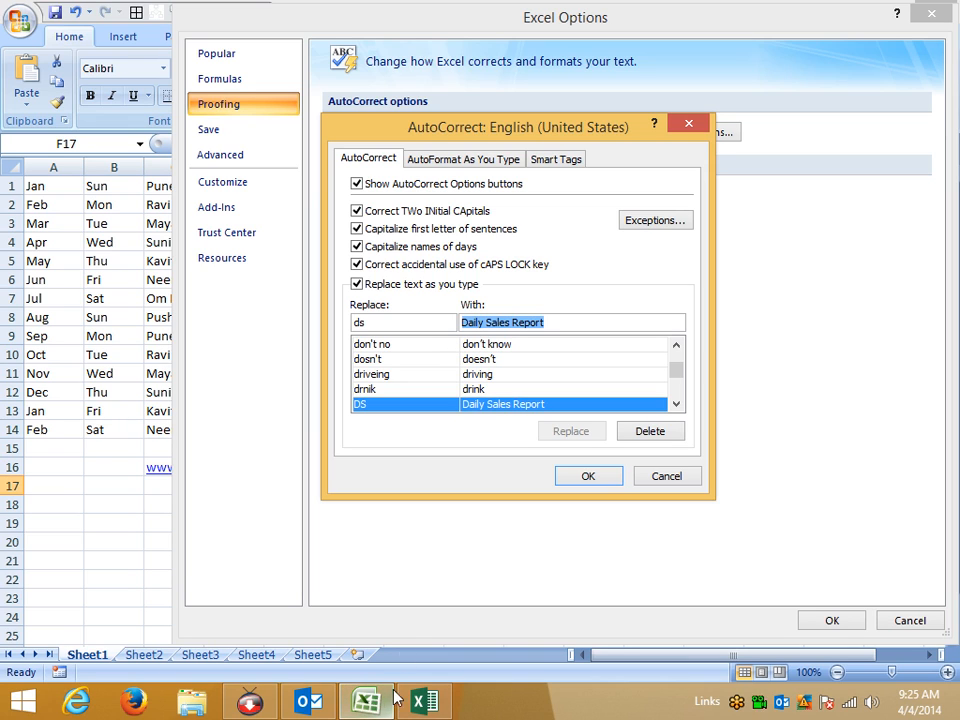
Untick Internet and network paths with hyperlinks under AutoFormat As You Type and confirm.
left_click(452, 163)
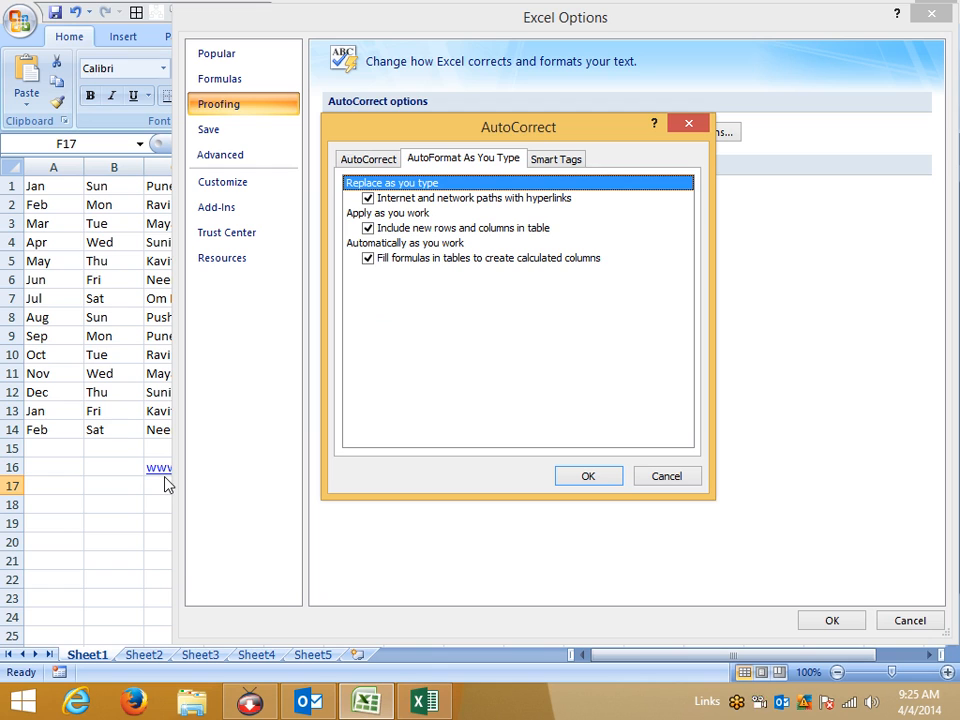
left_click(368, 198)
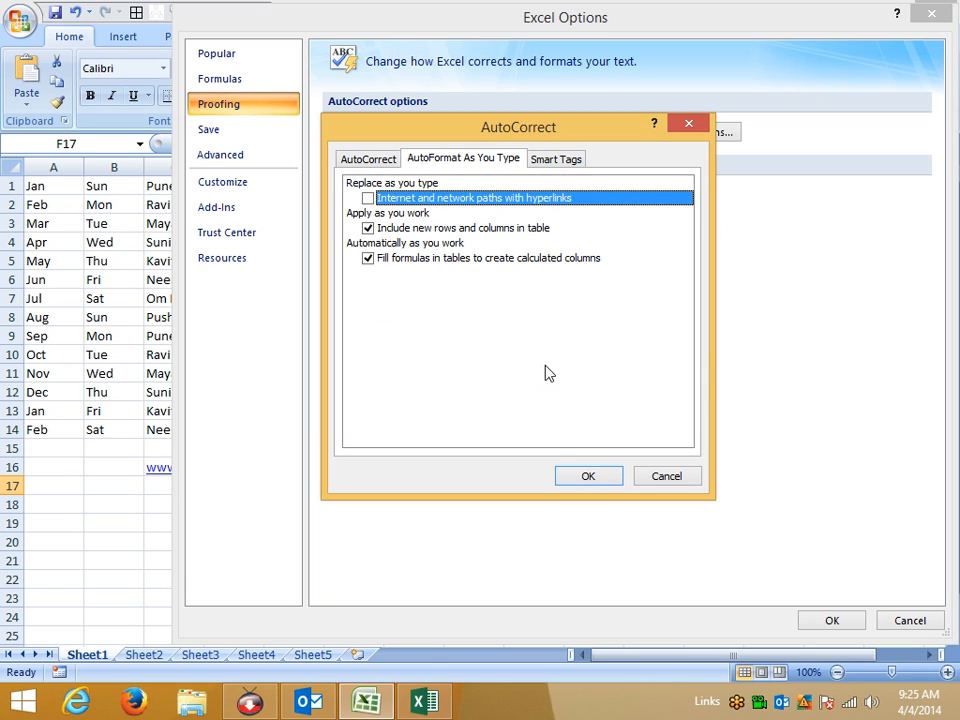
left_click(572, 482)
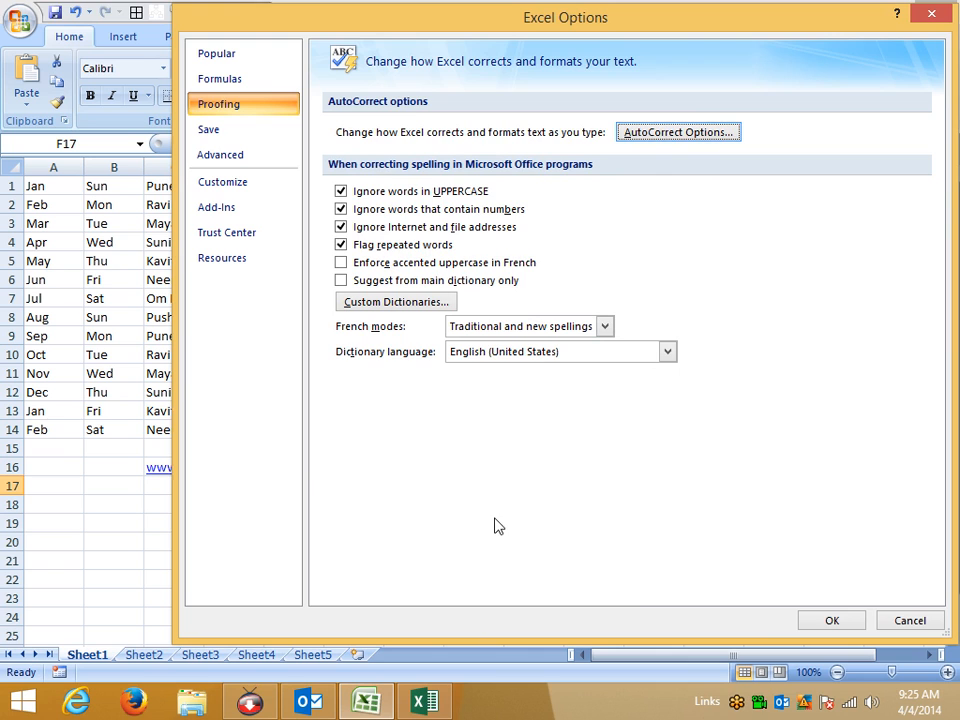
left_click(810, 620)
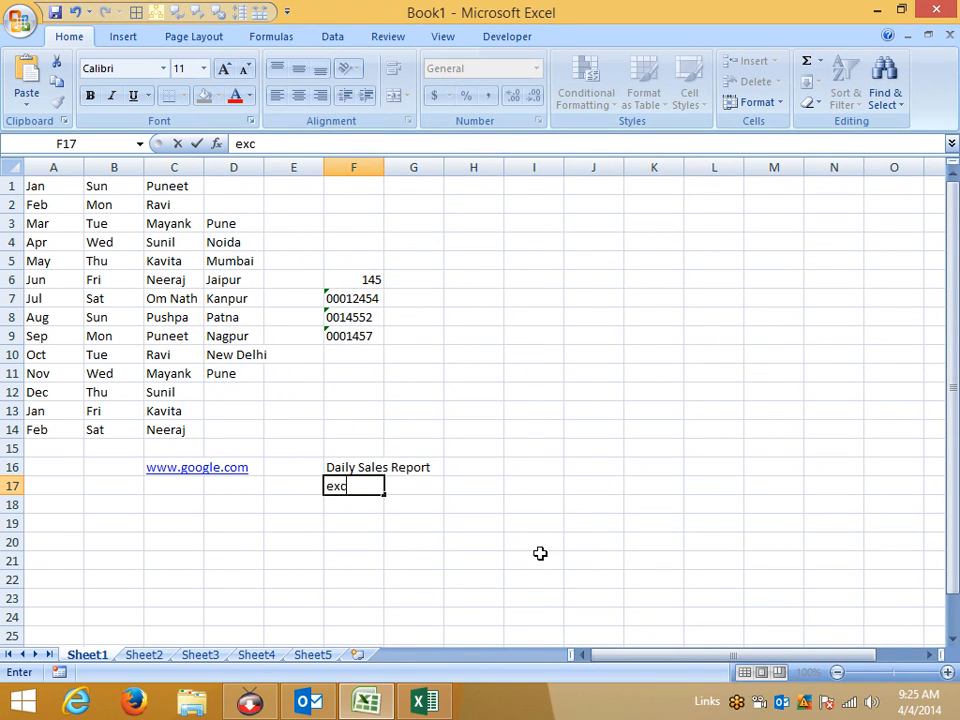
Type the e-mail address into F17 as plain text, then check I21's context menu and select D21.
key("Return")
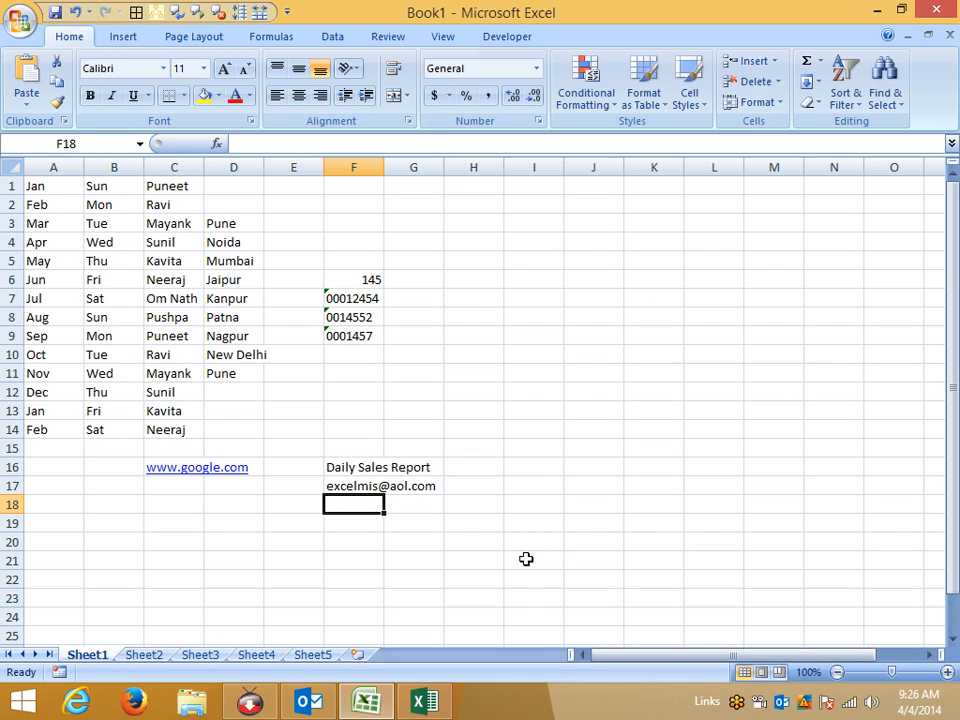
right_click(526, 559)
left_click(370, 538)
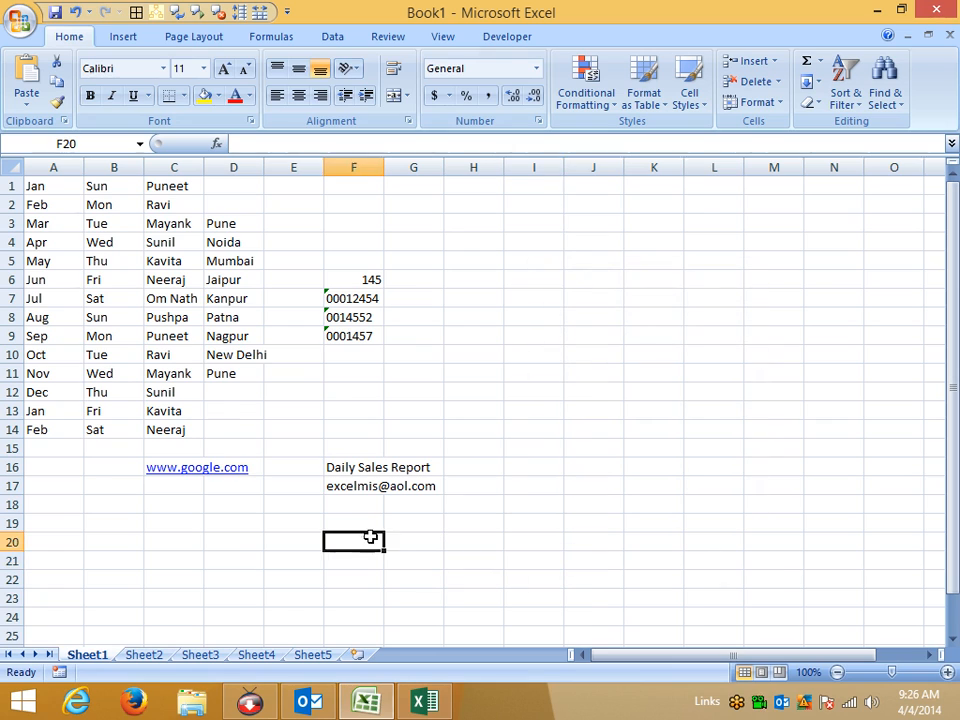
left_click(226, 556)
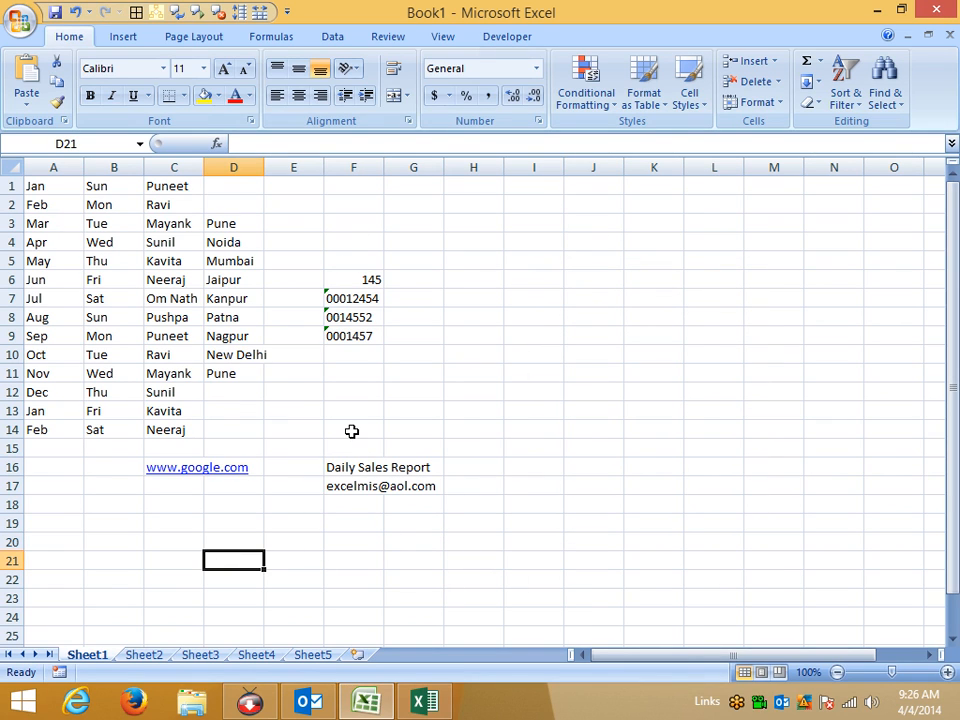
Type Boook in B22 and BOOOK in C22.
key("Left")
key("Left")
key("Down")
key("Down")
key("Up")
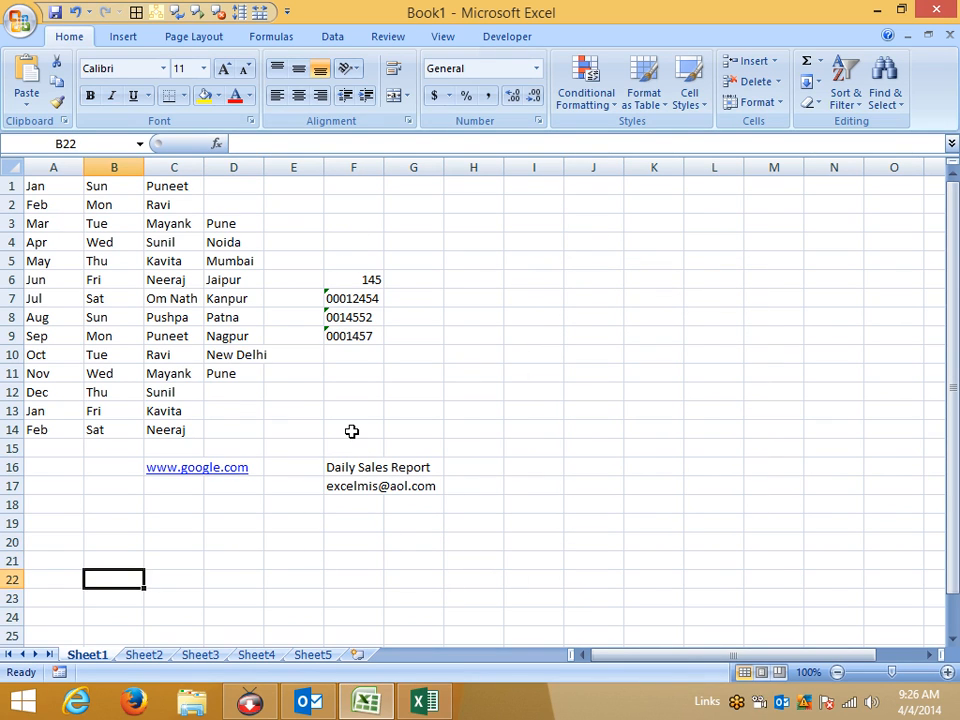
type("Boook")
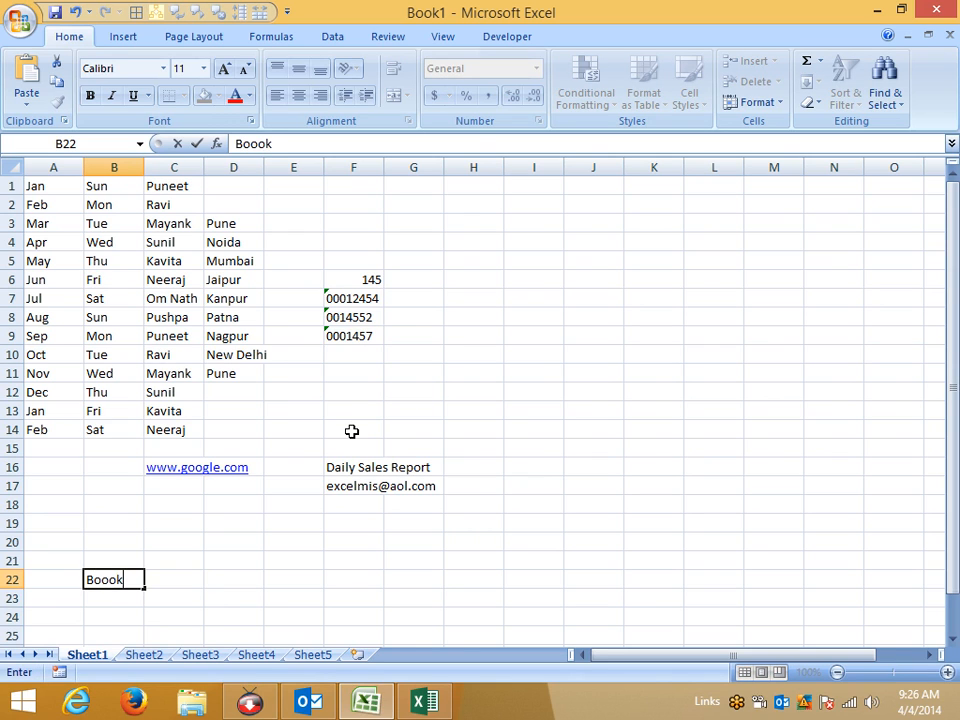
key("Return")
key("Up")
key("Right")
type("Boo")
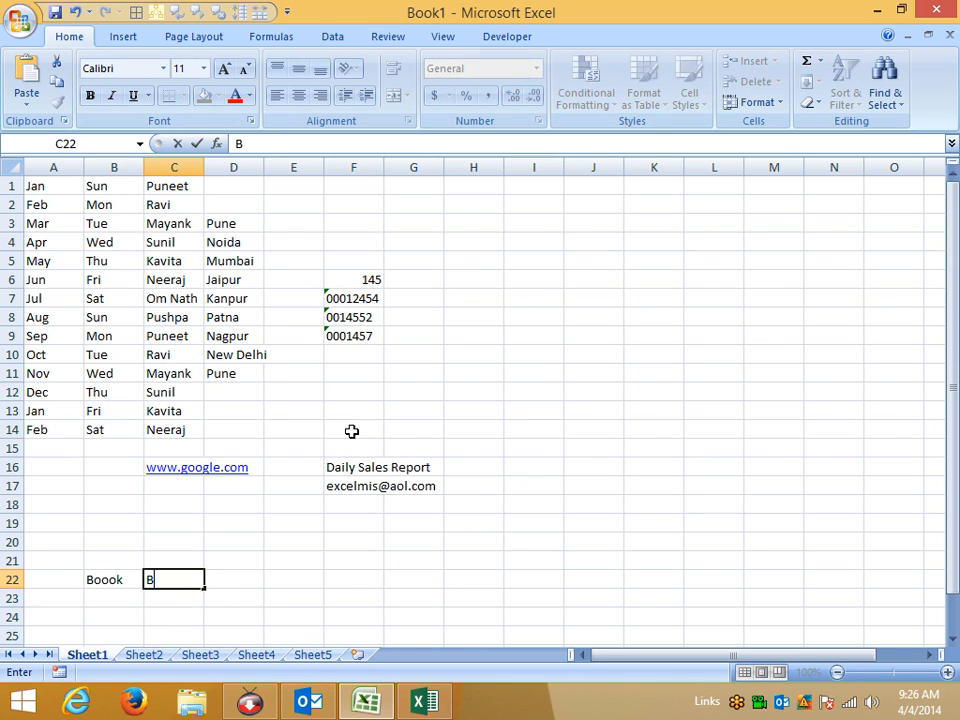
key("BackSpace")
key("BackSpace")
type("OOOK")
key("Return")
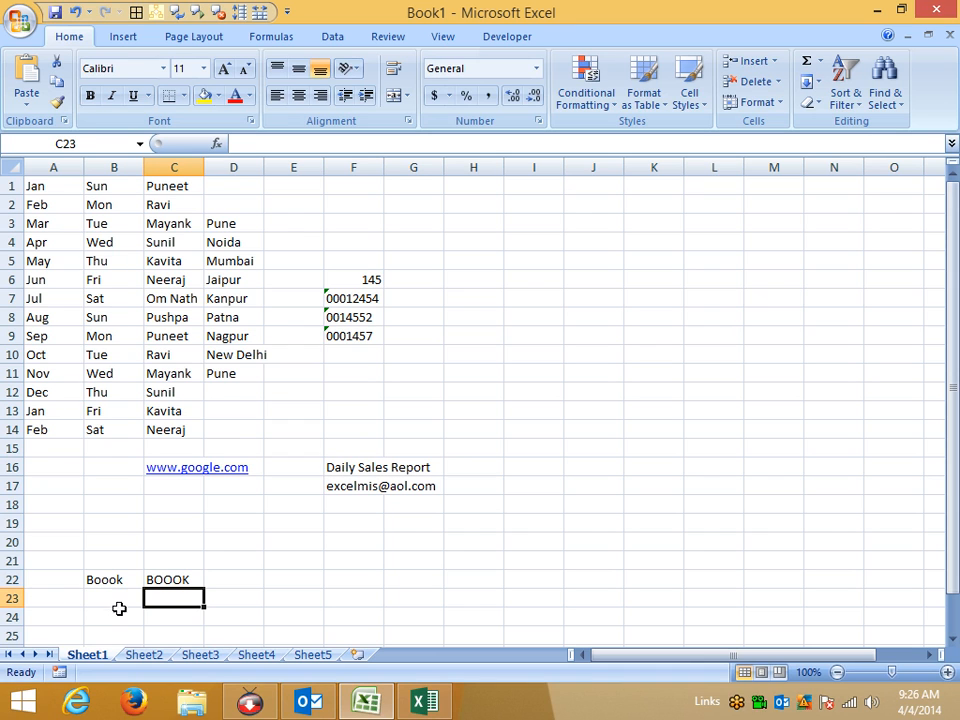
Spell-check B22 then C22 with F7, confirming uppercase BOOOK isn't flagged.
scroll(104, 596, "down", 2)
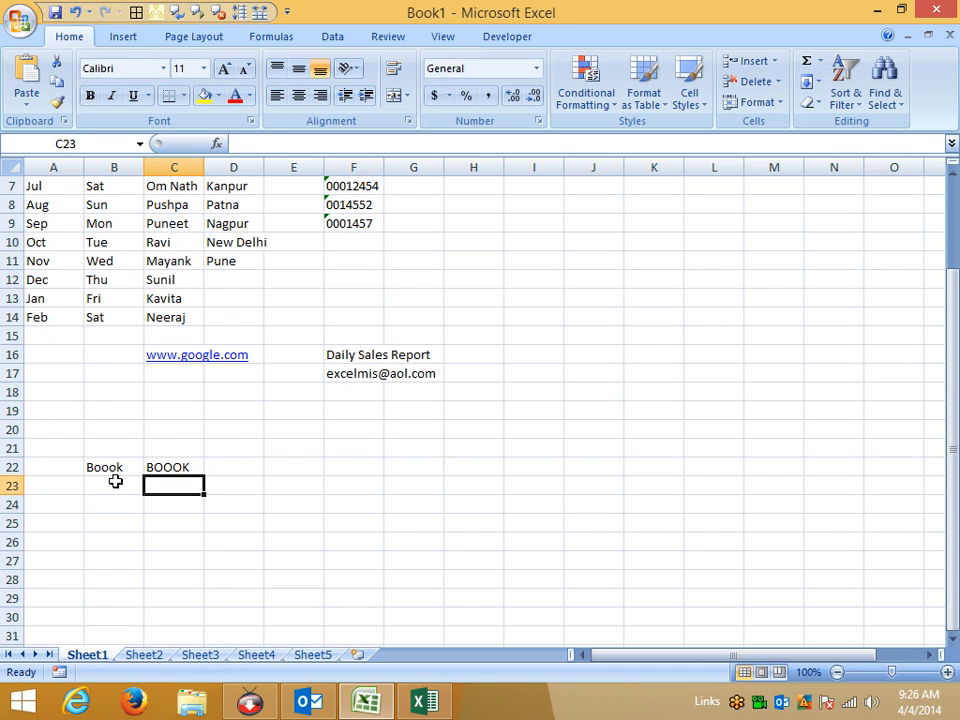
left_click_drag(114, 470, 115, 480)
key("F7")
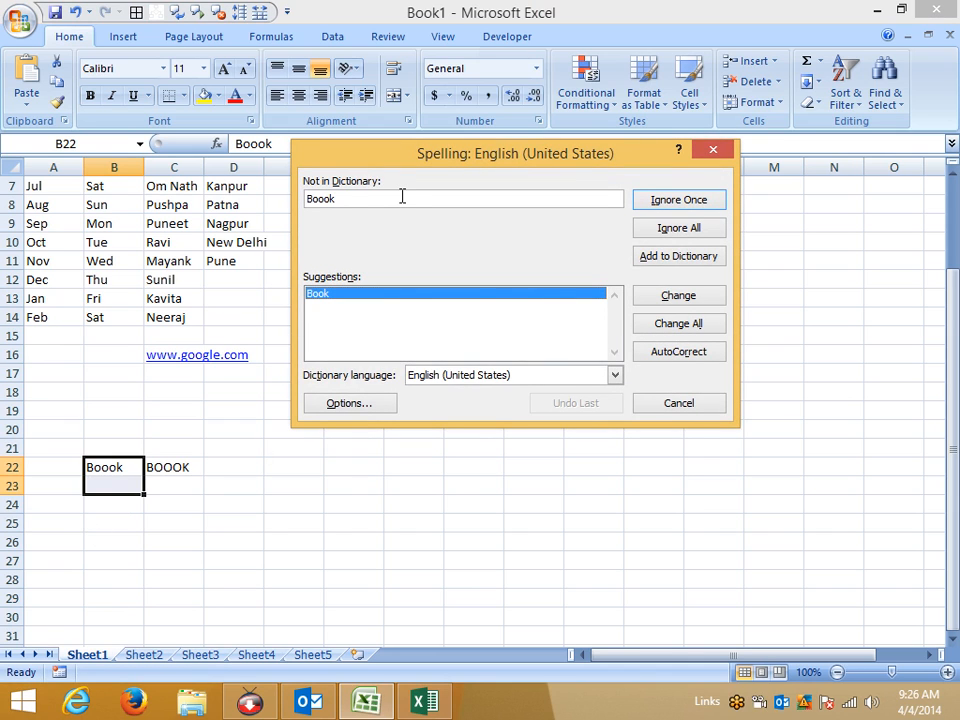
key("Escape")
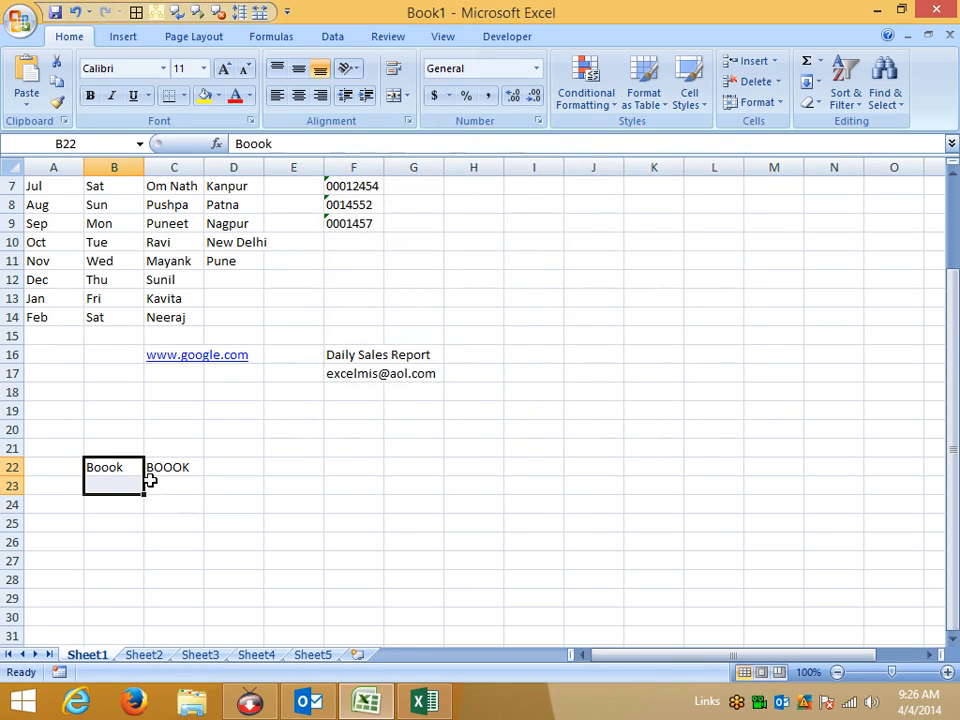
left_click_drag(155, 472, 163, 480)
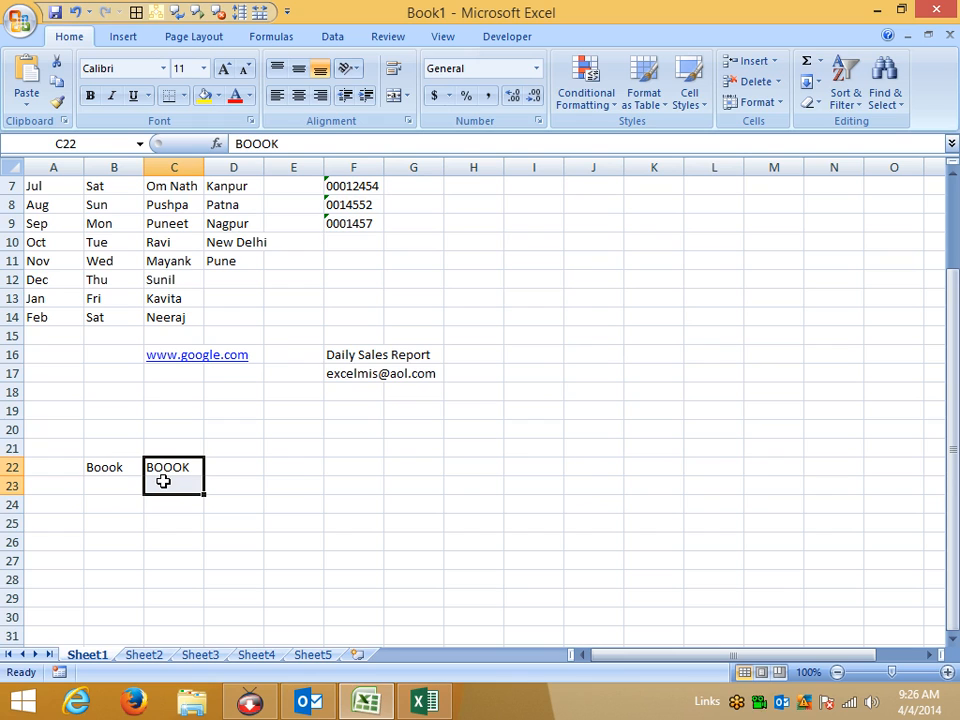
key("F7")
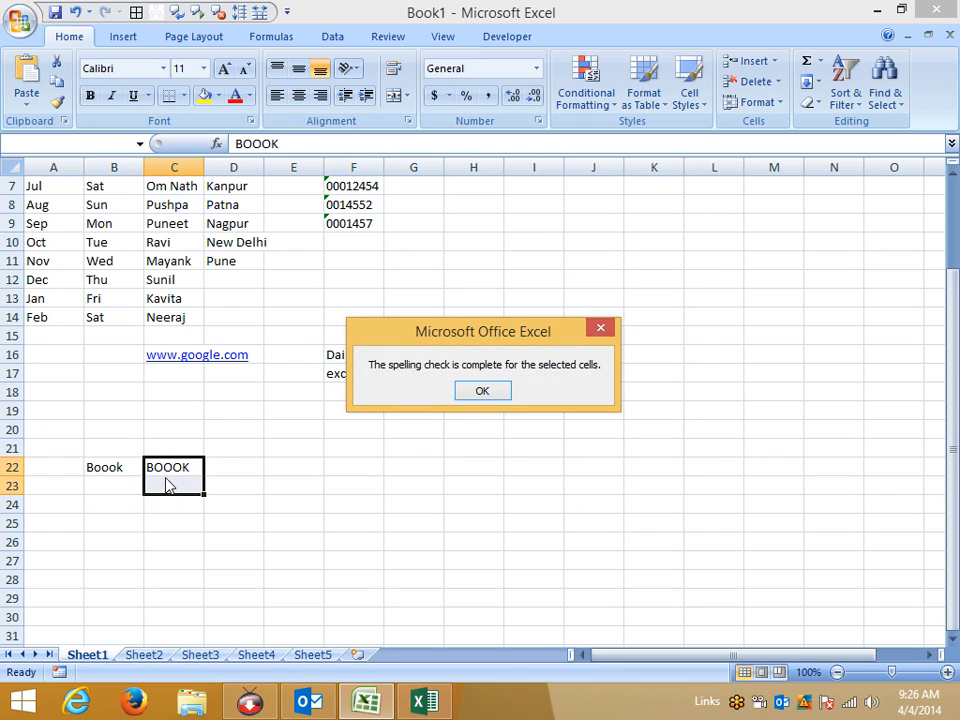
Turn off 'Ignore words in UPPERCASE' in Excel's Proofing options.
left_click(497, 391)
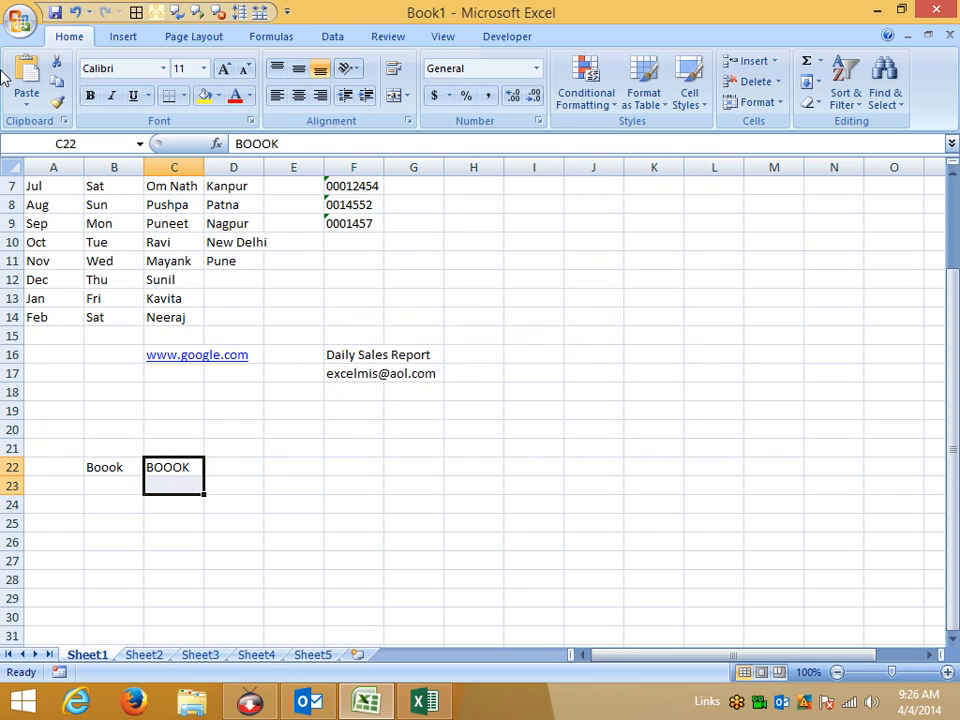
left_click(20, 20)
left_click(259, 432)
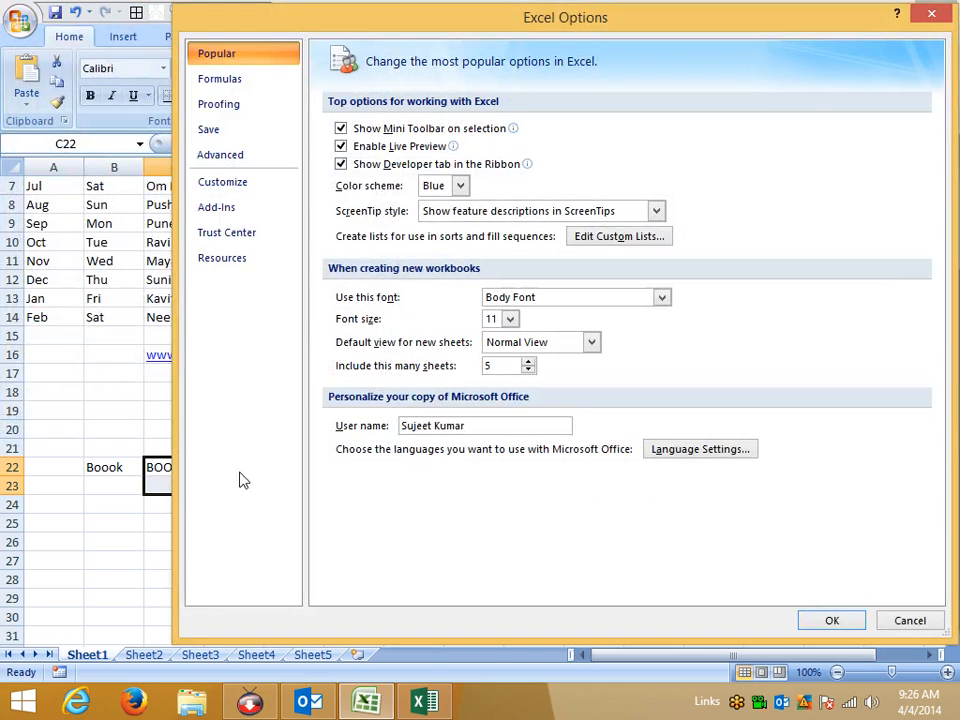
left_click(254, 108)
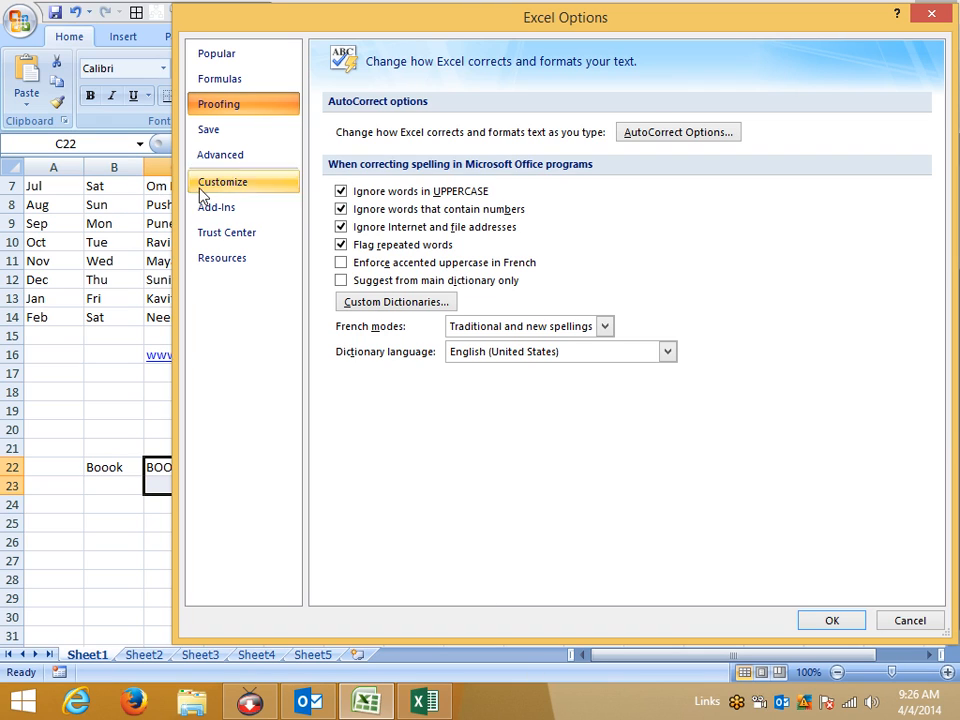
left_click(343, 196)
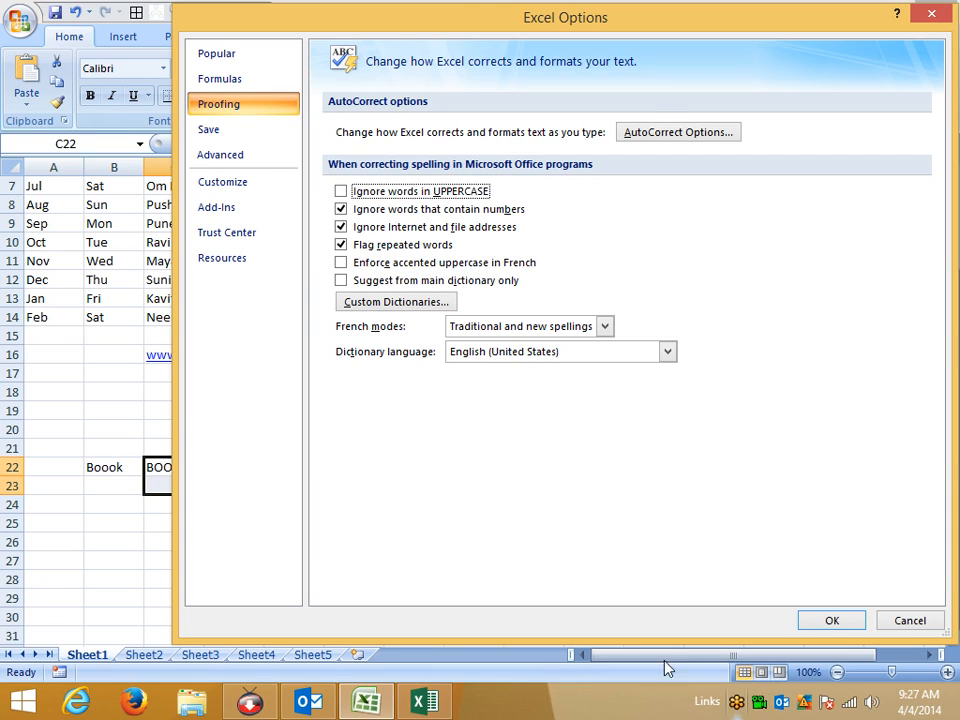
left_click(829, 619)
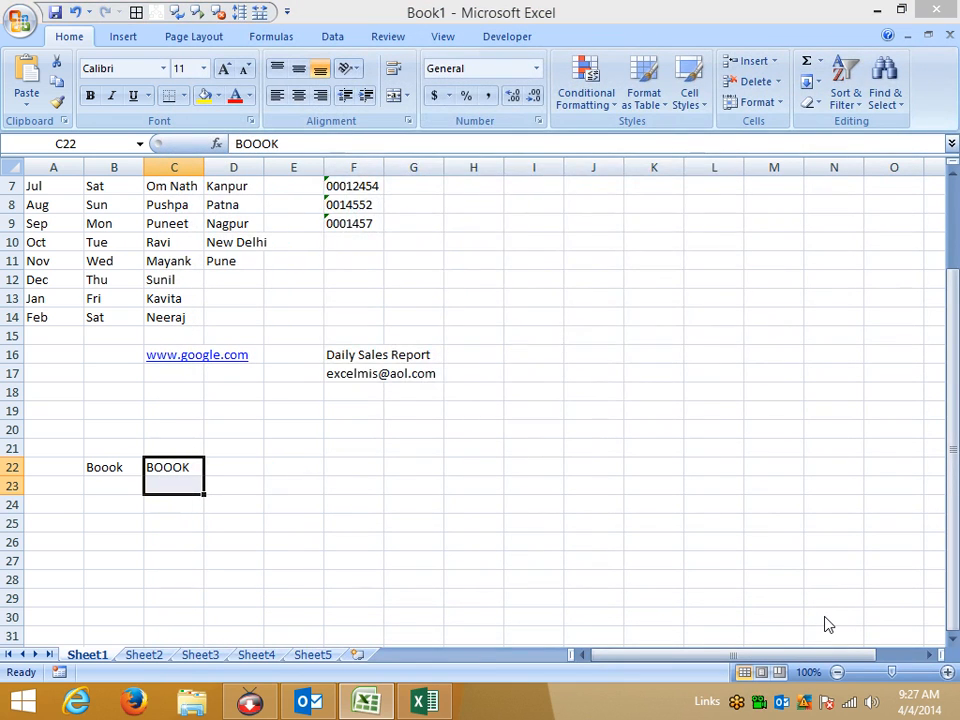
Re-run spell check so BOOOK is flagged, then select E24 and bring up Save As.
key("F7")
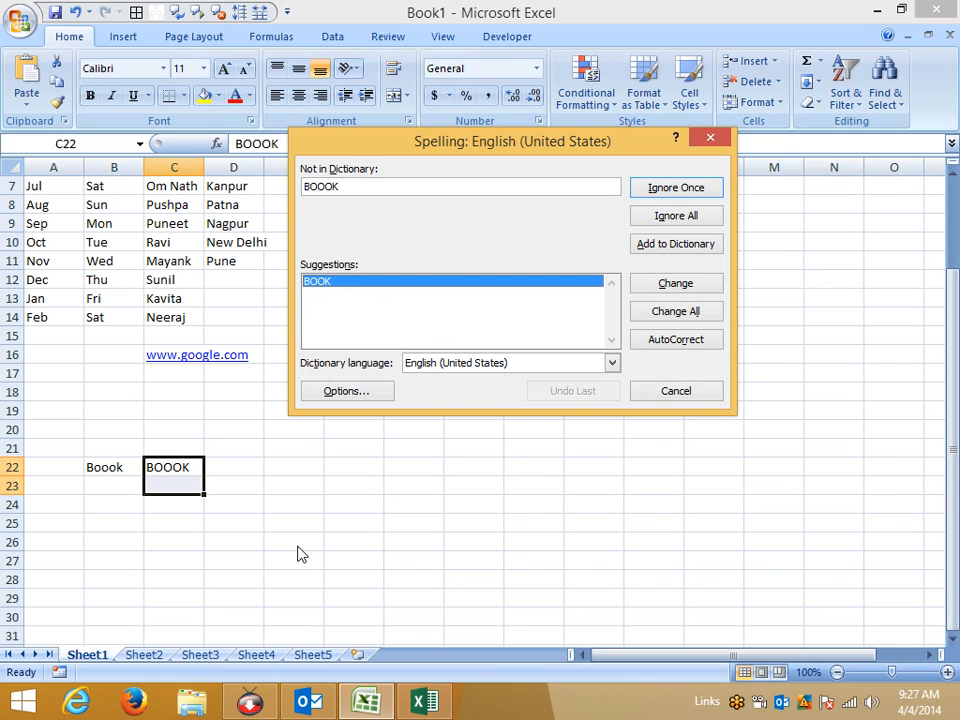
key("Escape")
left_click(285, 504)
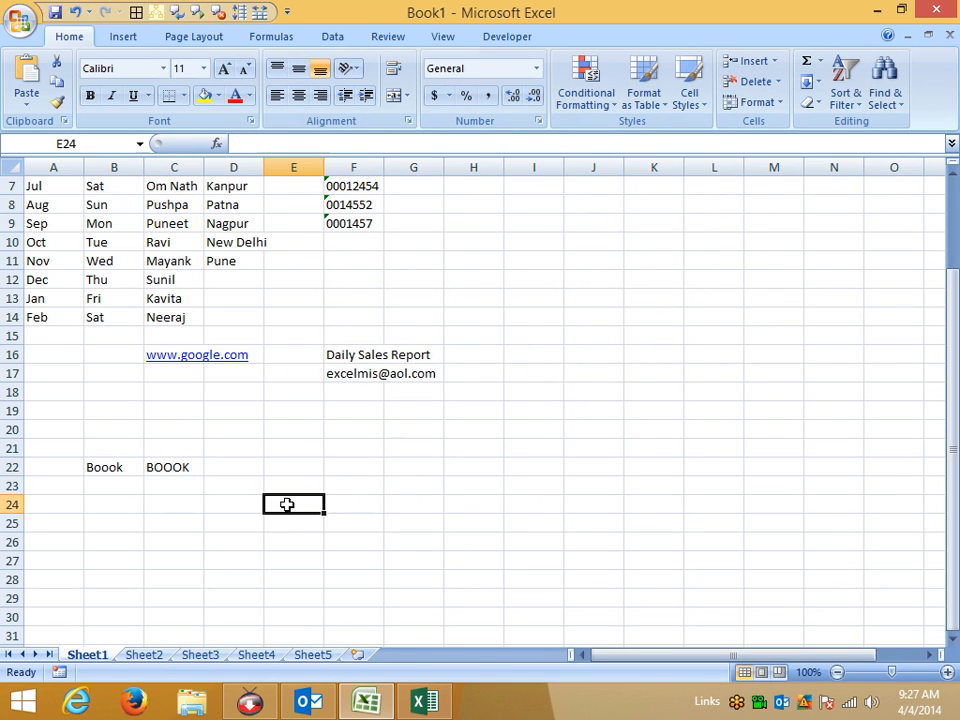
key("F12")
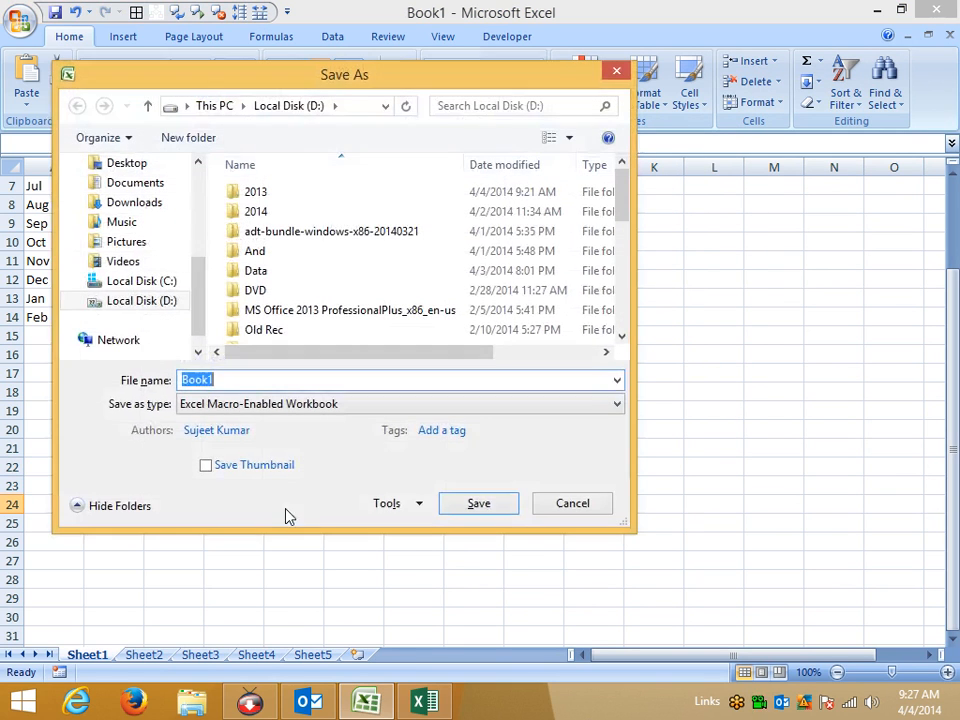
Set Book1's Save as type to Excel Workbook and browse to the Documents folder.
left_click(199, 403)
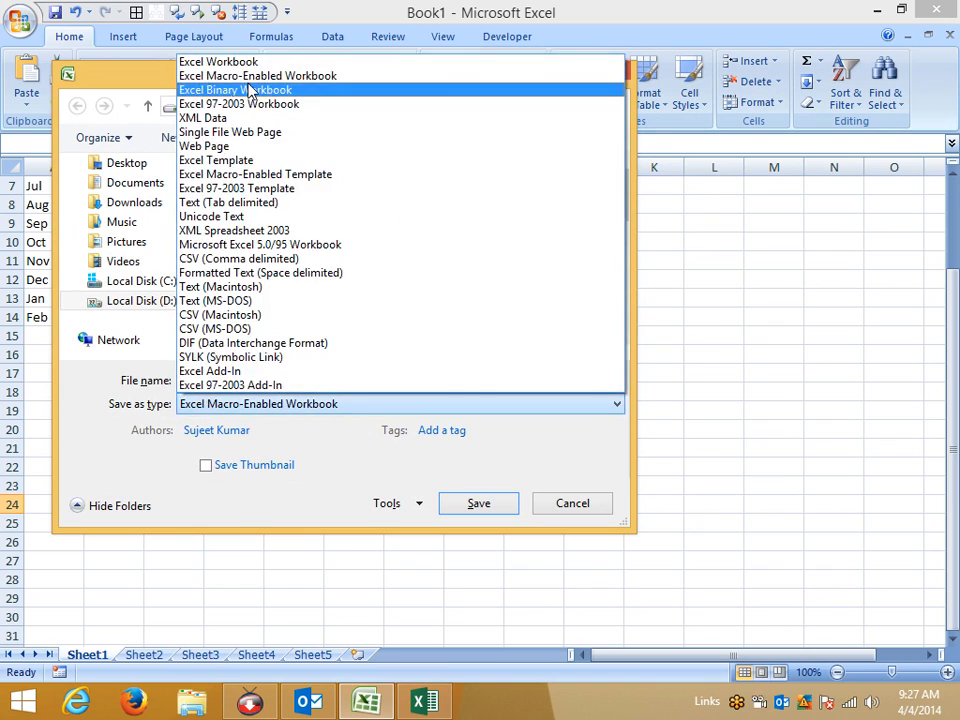
left_click(238, 62)
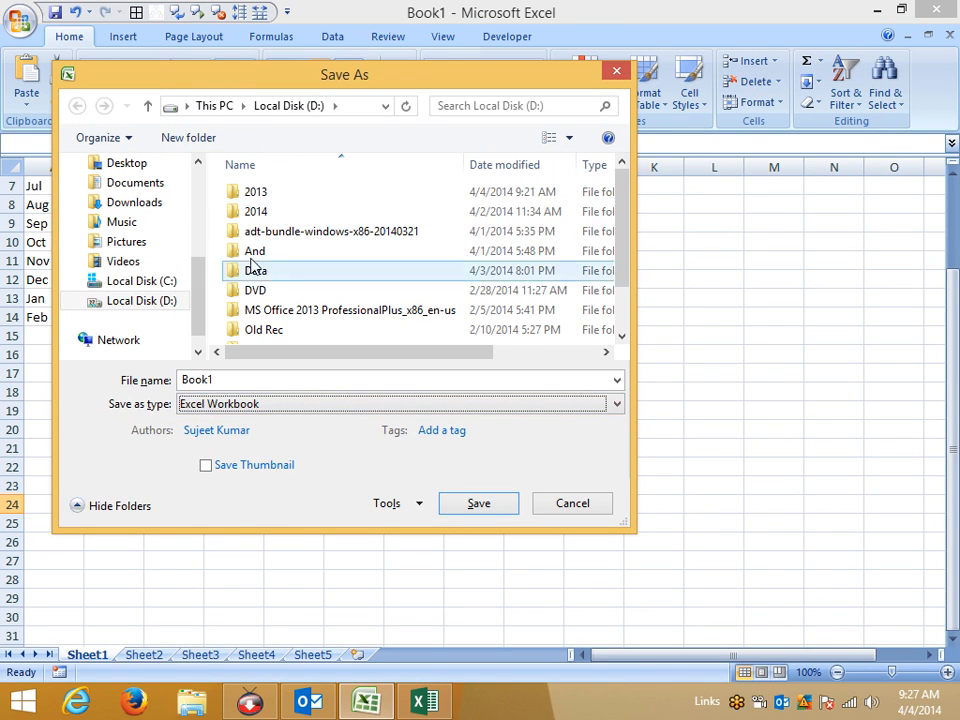
left_click(158, 185)
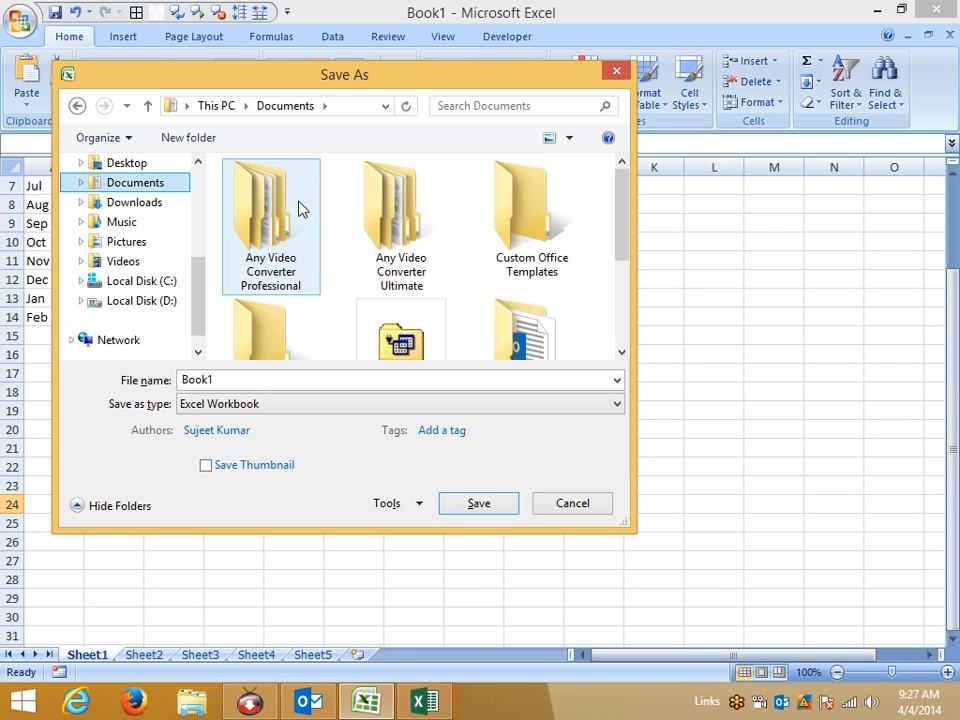
Switch Save as type to Excel 97-2003 Workbook, then back to Excel Workbook.
left_click(283, 405)
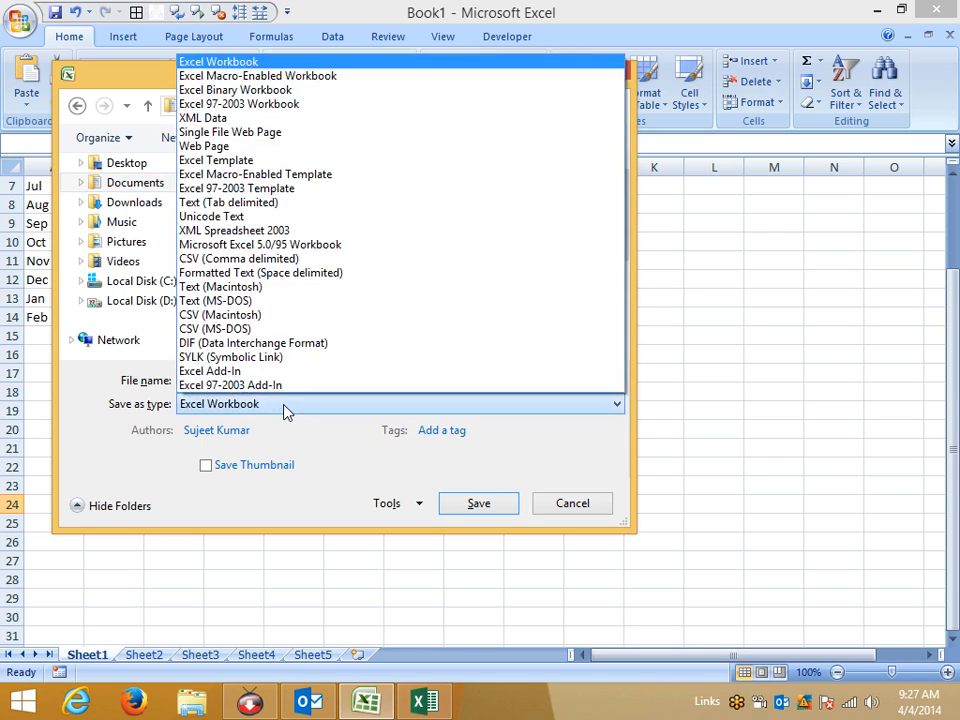
left_click(252, 105)
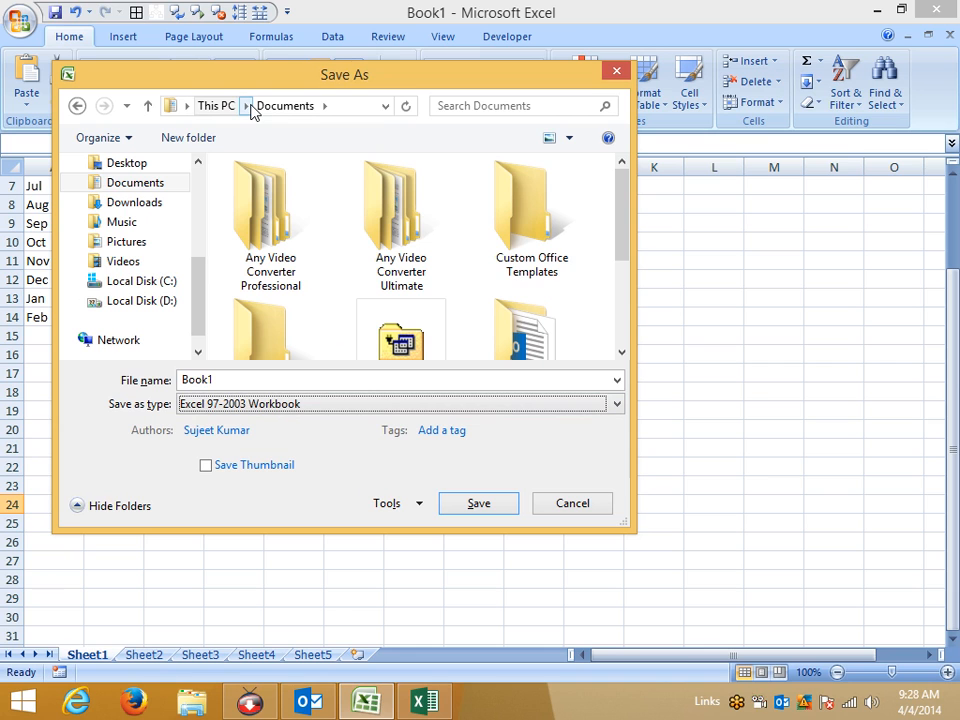
left_click(250, 406)
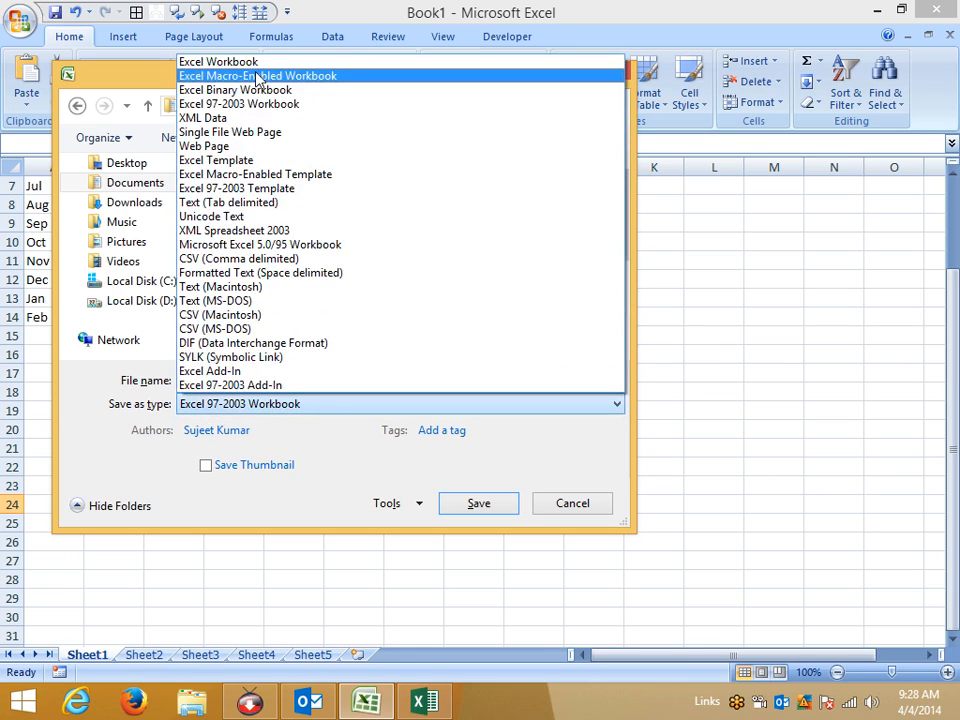
left_click(255, 63)
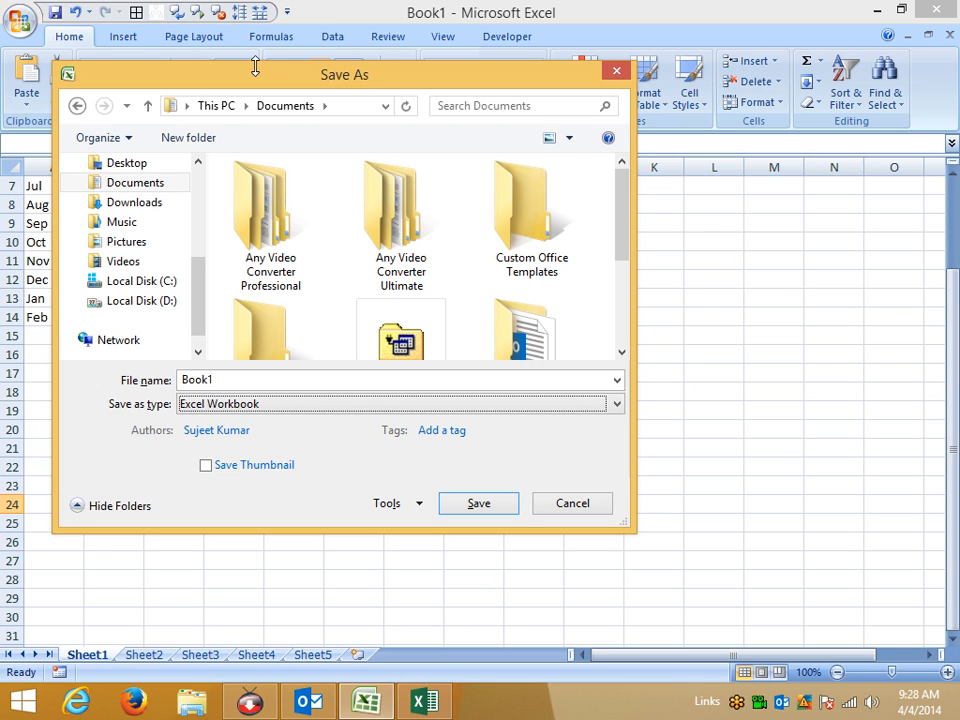
Choose Excel Macro-Enabled Workbook, cancel the dialog without saving, and minimise to the desktop.
left_click(250, 403)
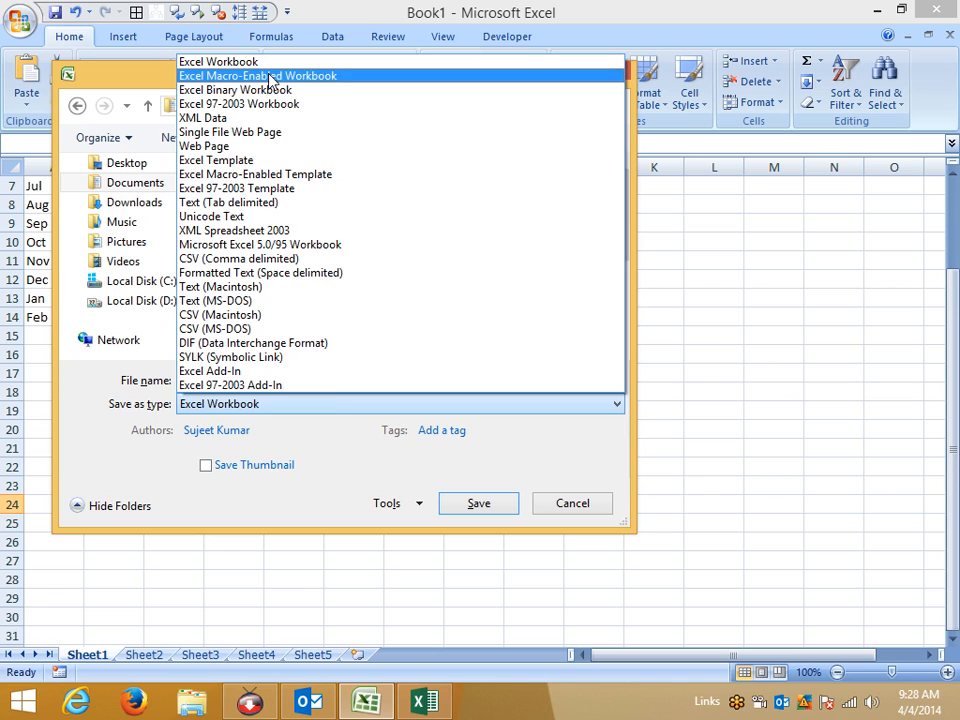
left_click(268, 77)
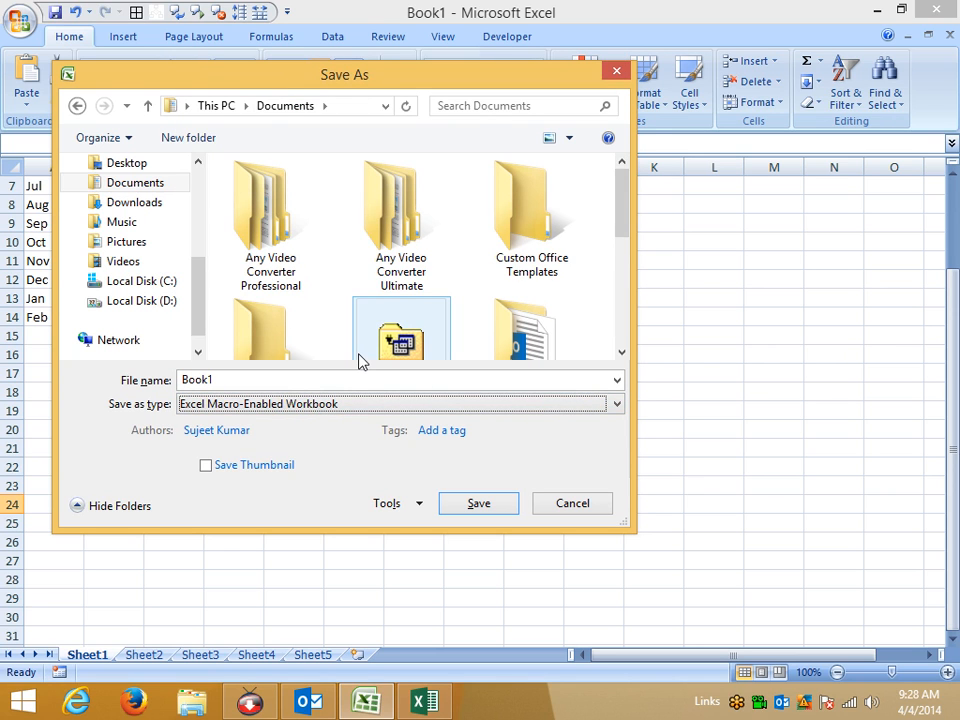
key("Escape")
key("super+d")
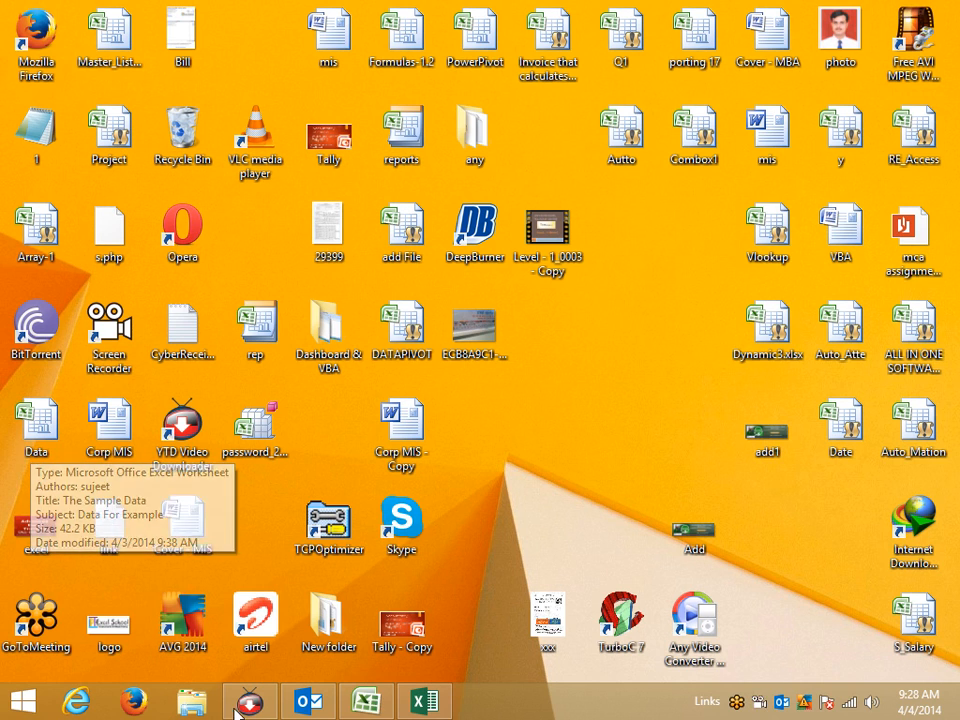
Restore Book1 and confirm Excel Options and Save As both default to Excel Macro-Enabled Workbook.
left_click(395, 705)
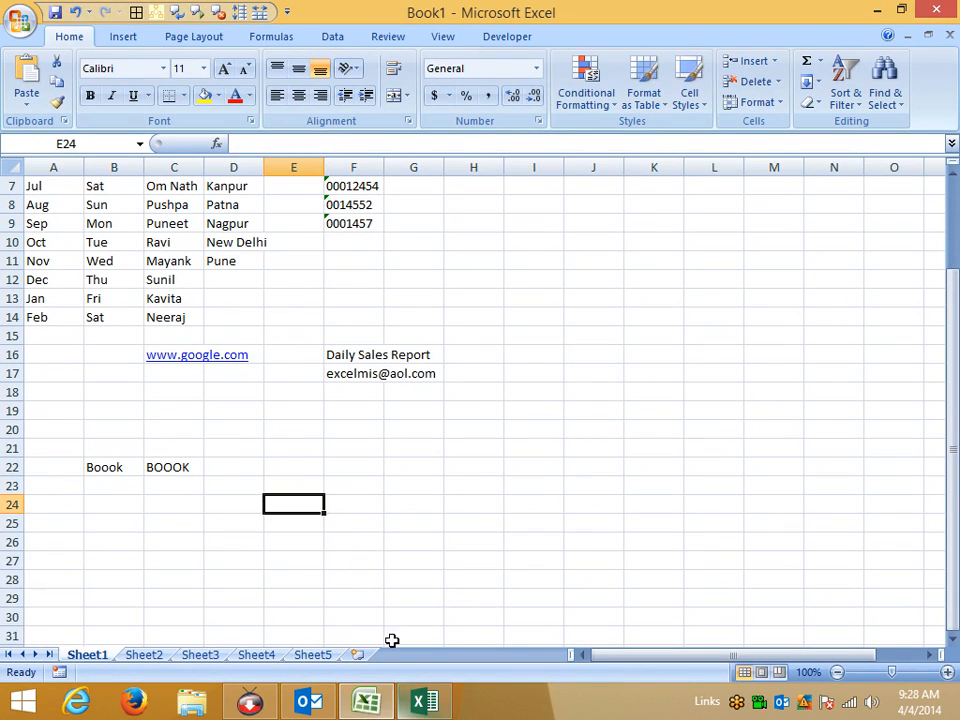
left_click(345, 487)
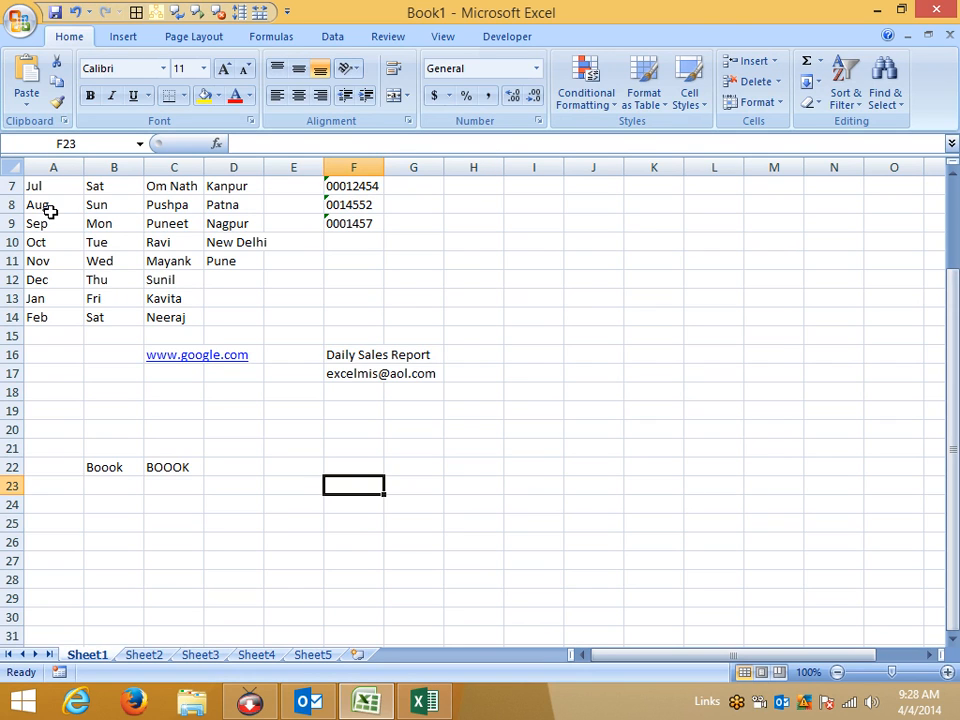
left_click(20, 18)
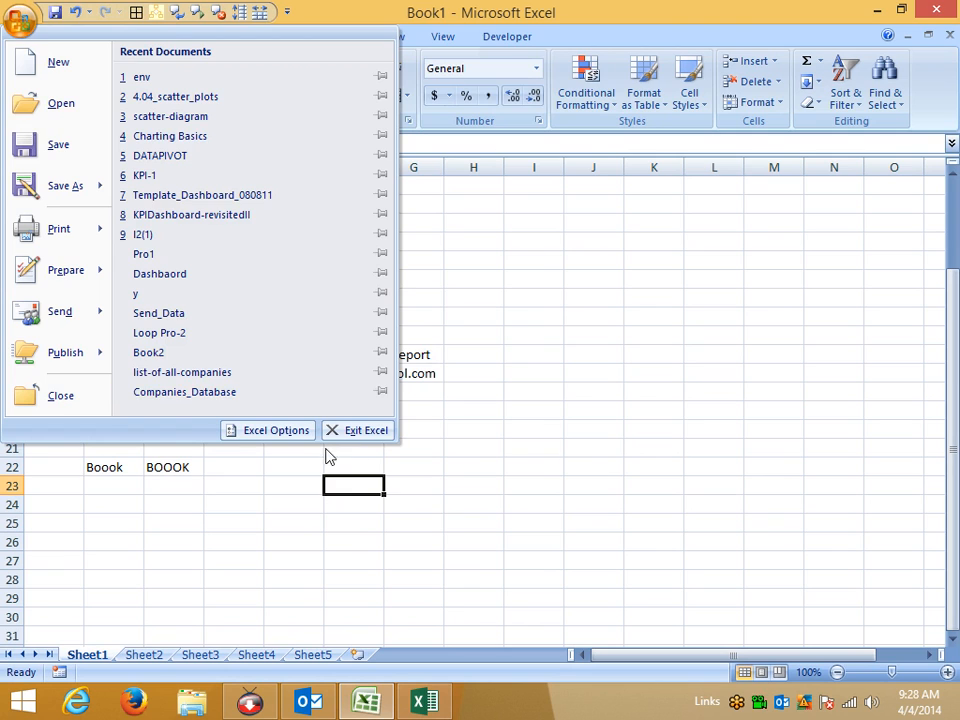
left_click(276, 430)
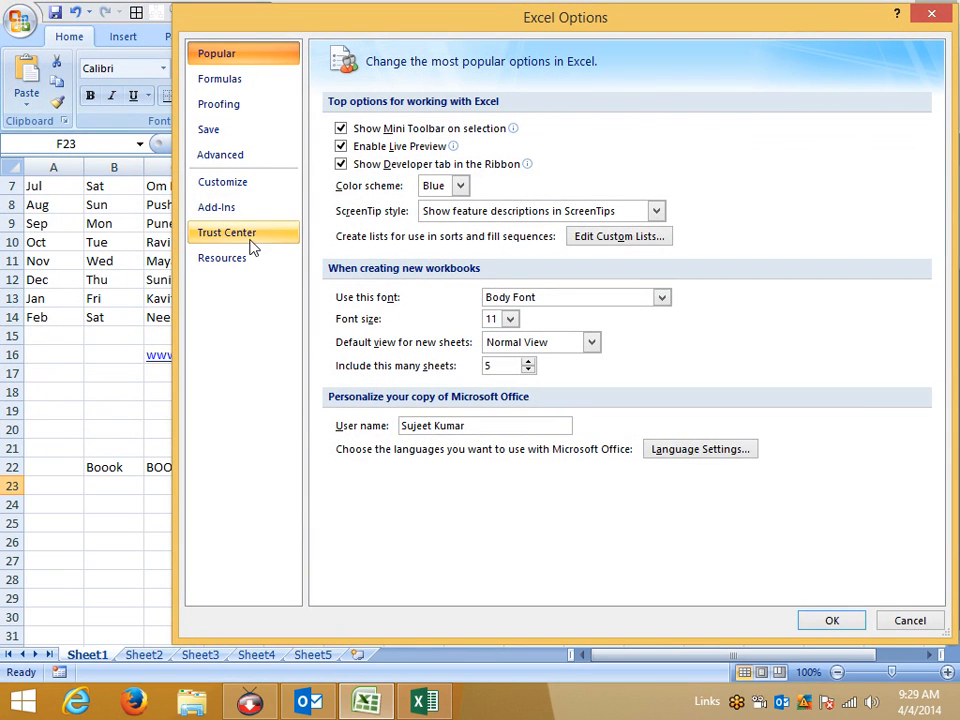
left_click(236, 131)
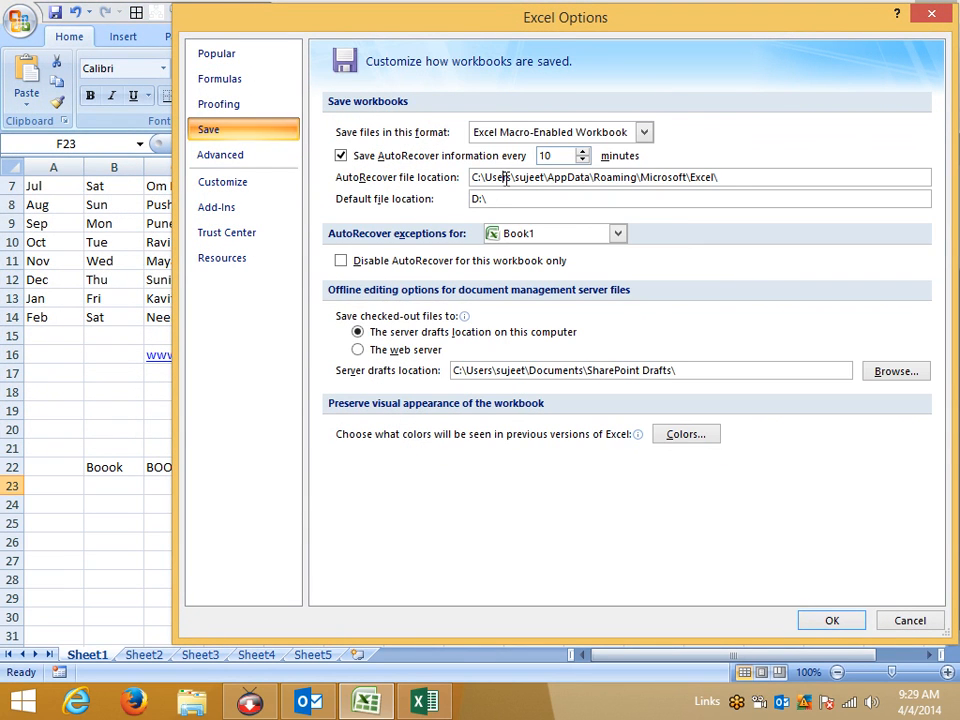
left_click(543, 136)
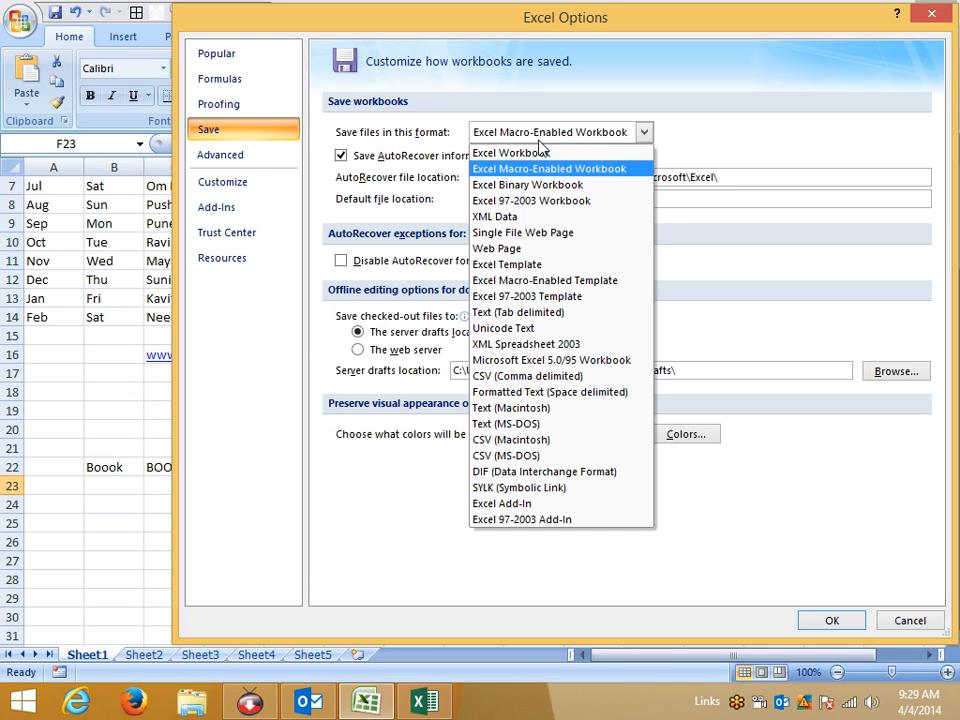
key("Return")
key("Return")
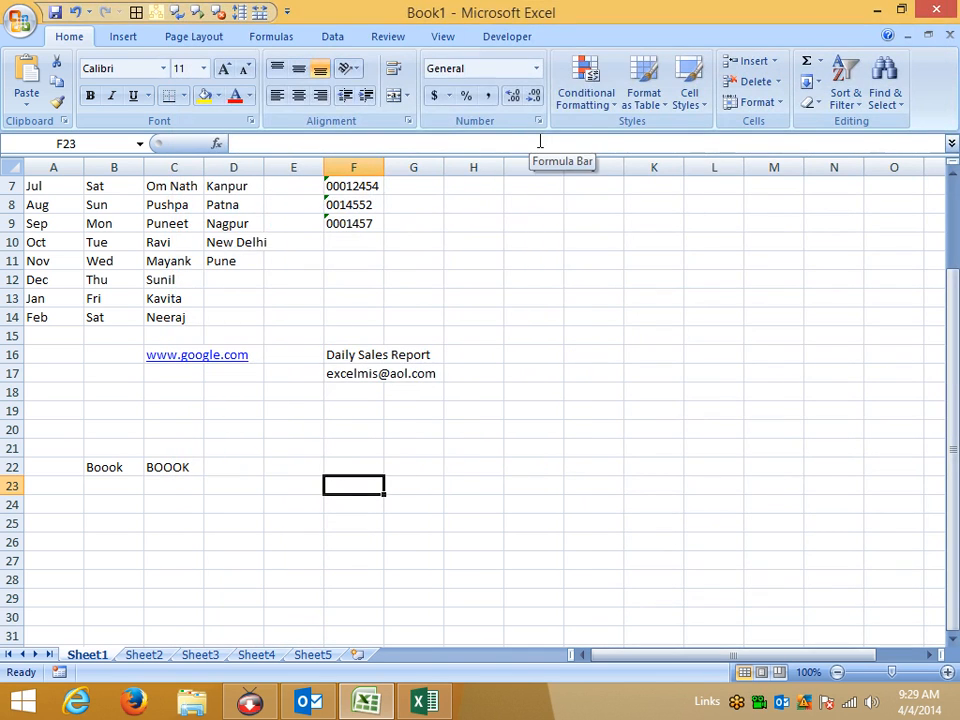
key("F12")
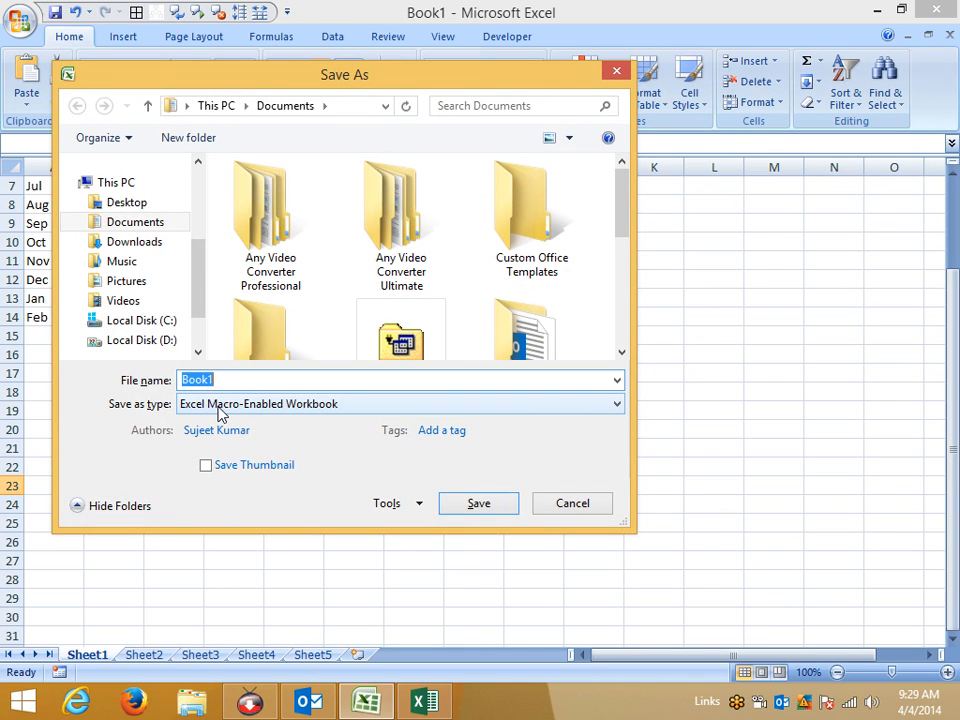
key("Escape")
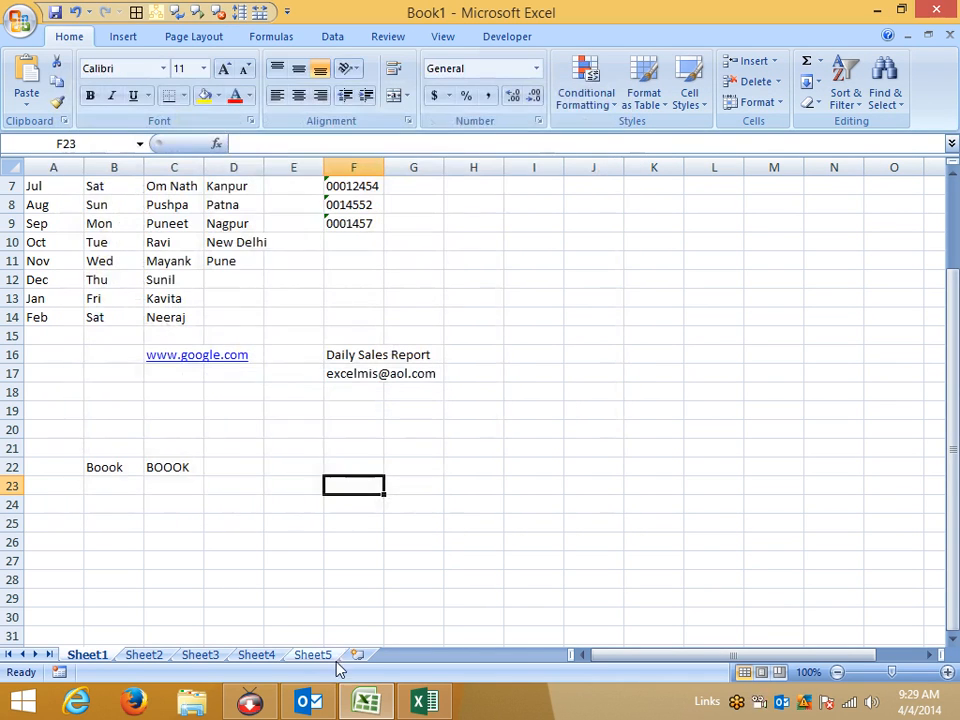
Open Excel's Save options and select the D:\ default file location field.
left_click(19, 21)
left_click(262, 432)
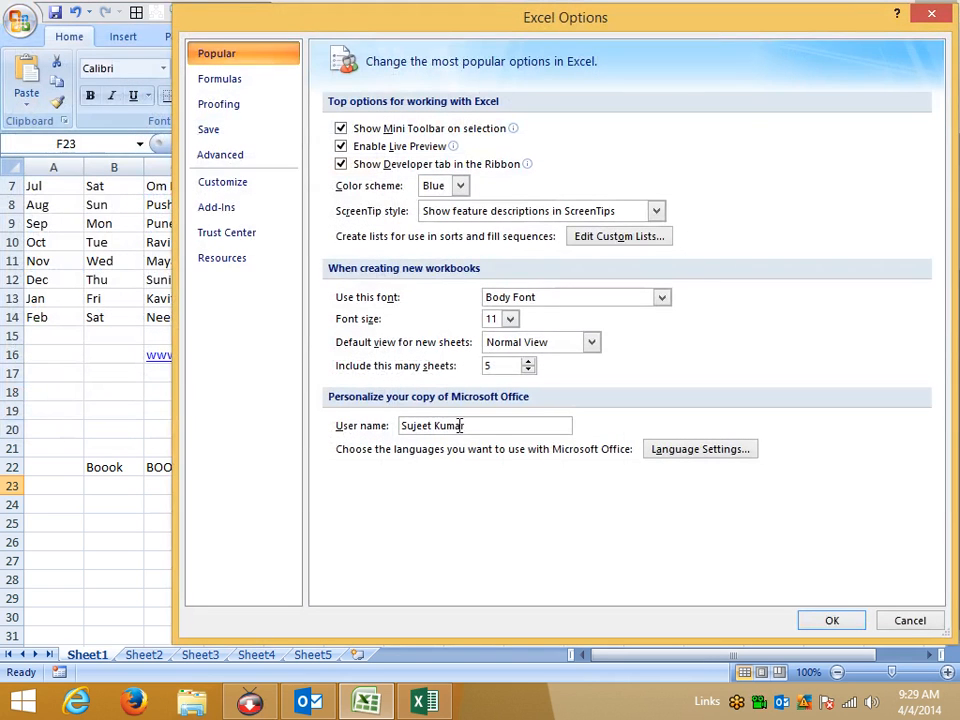
left_click(239, 135)
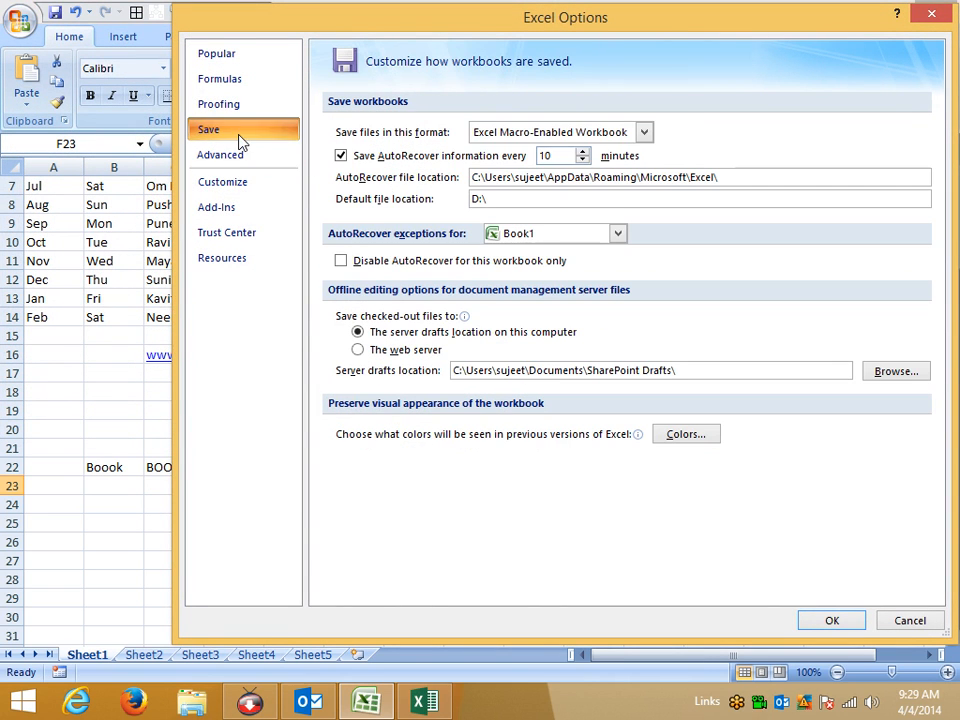
double_click(489, 198)
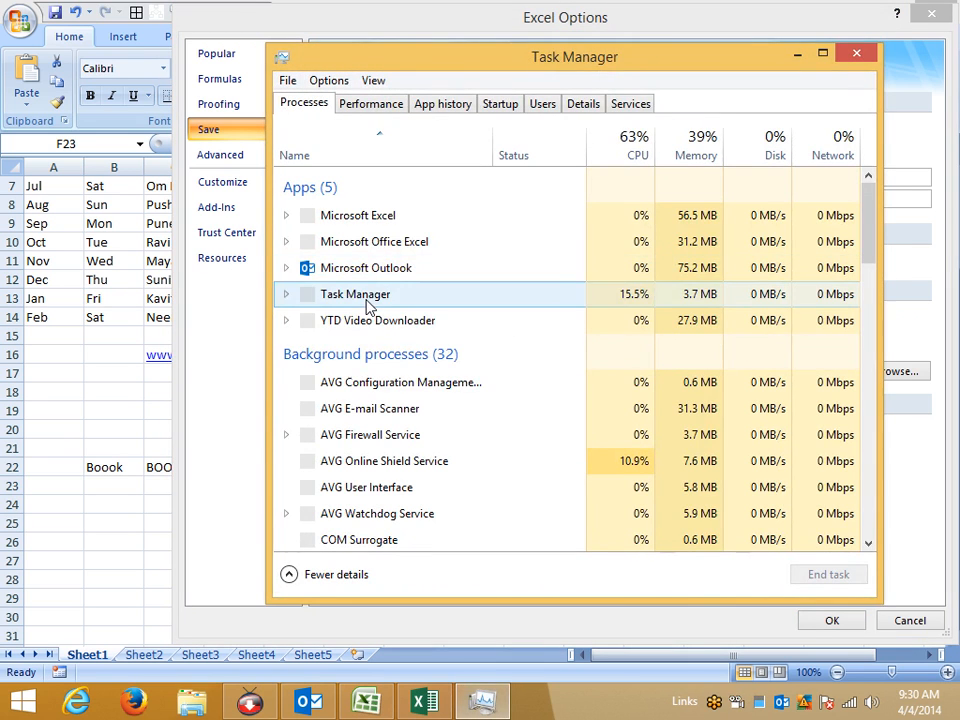
End the Excel task in Task Manager and relaunch Excel 2007 maximised from Start search.
left_click(364, 241)
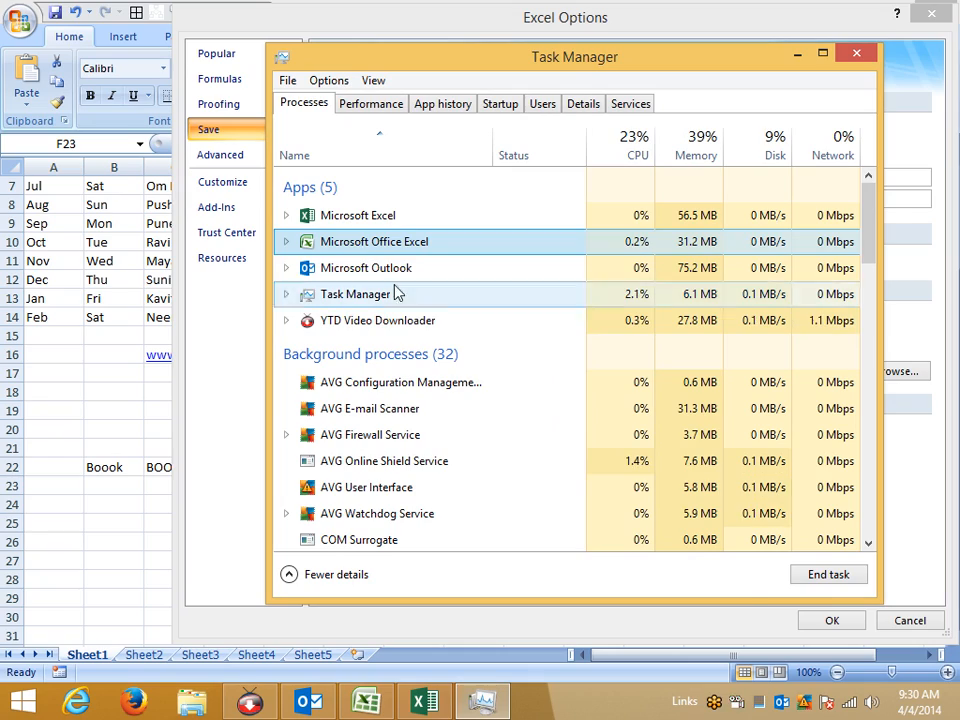
left_click(827, 578)
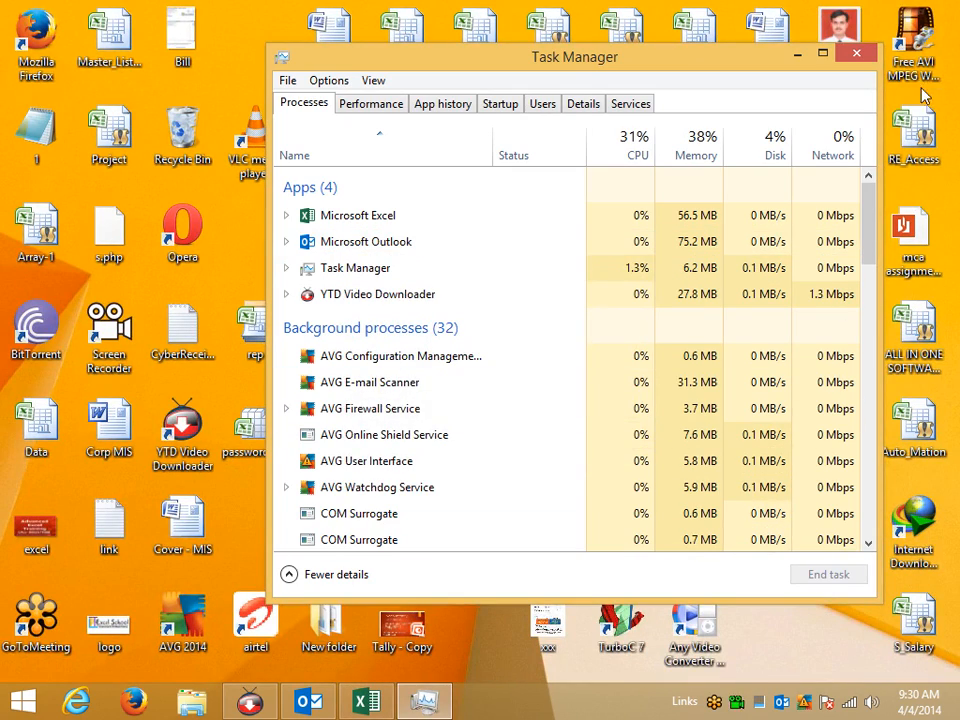
left_click(856, 54)
key("super")
type("EX")
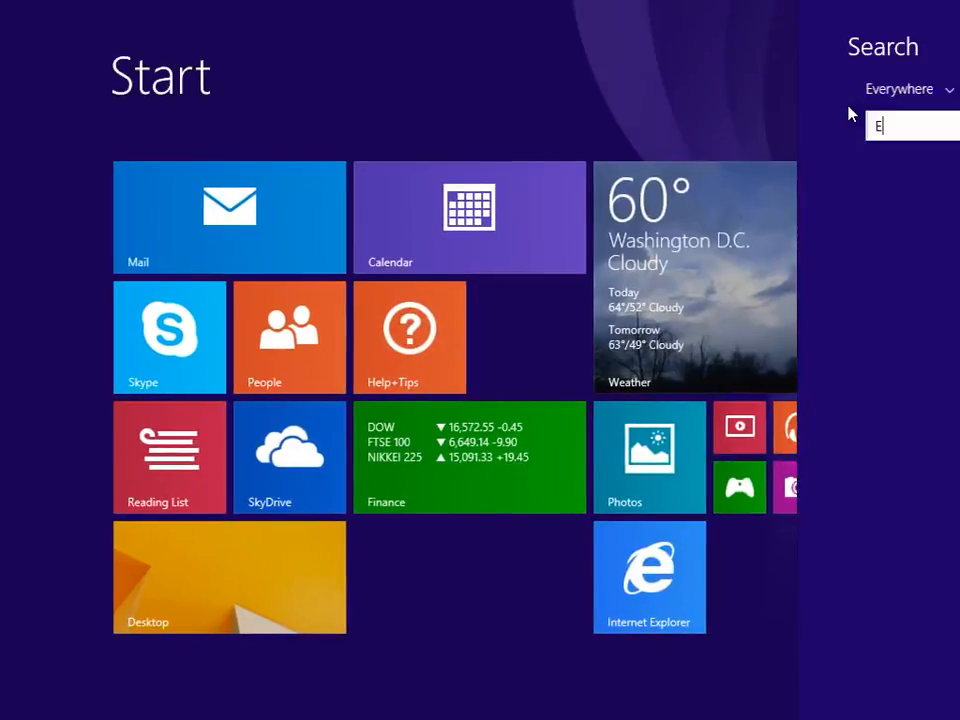
left_click(814, 180)
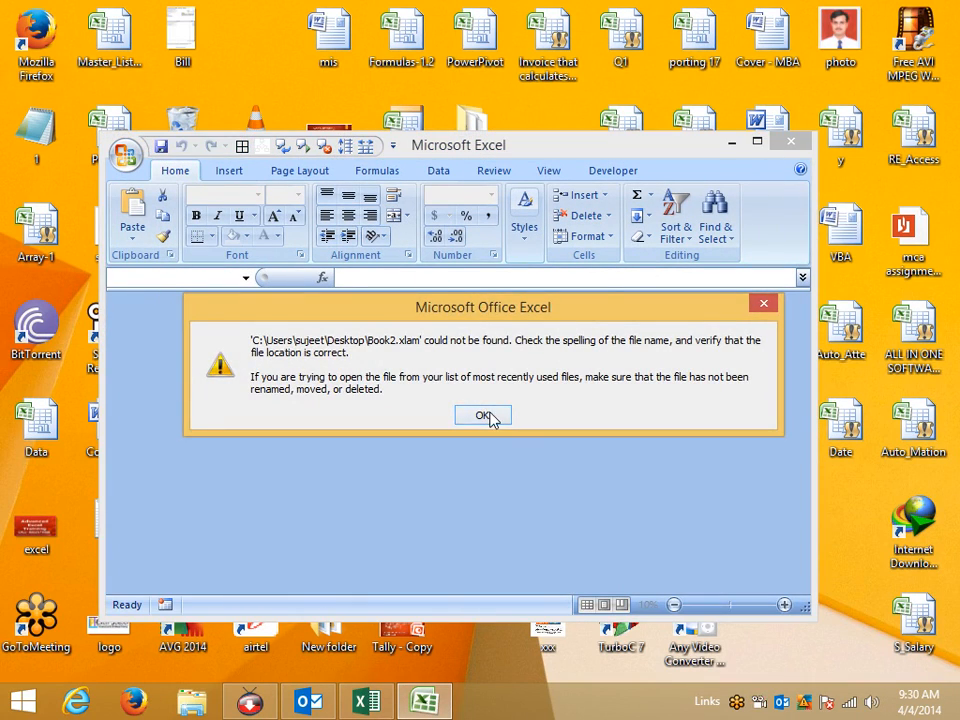
left_click(490, 416)
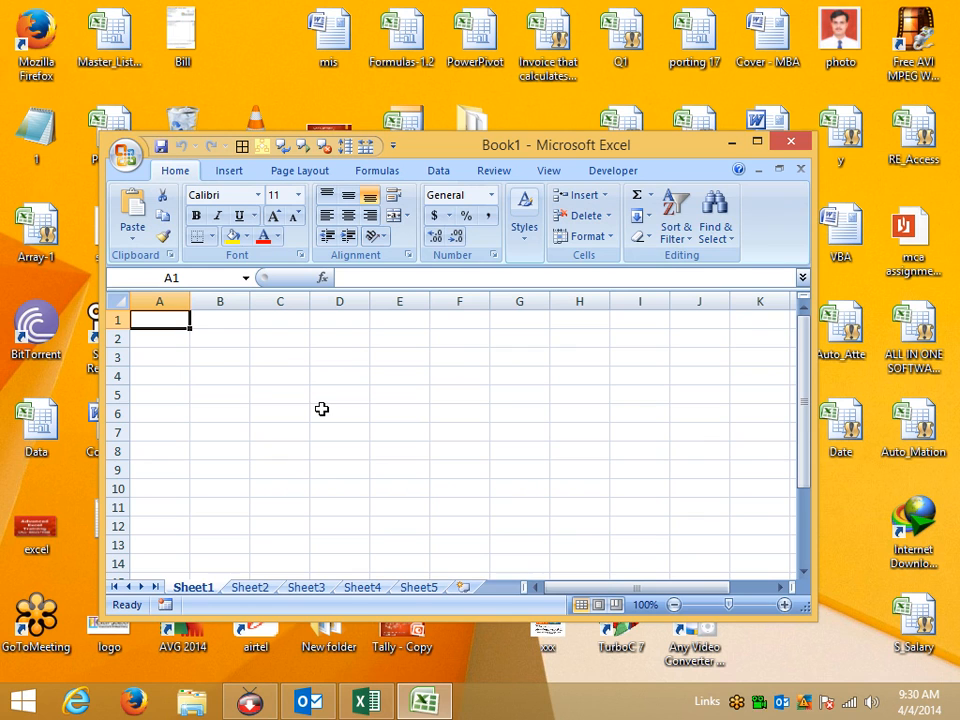
left_click(757, 141)
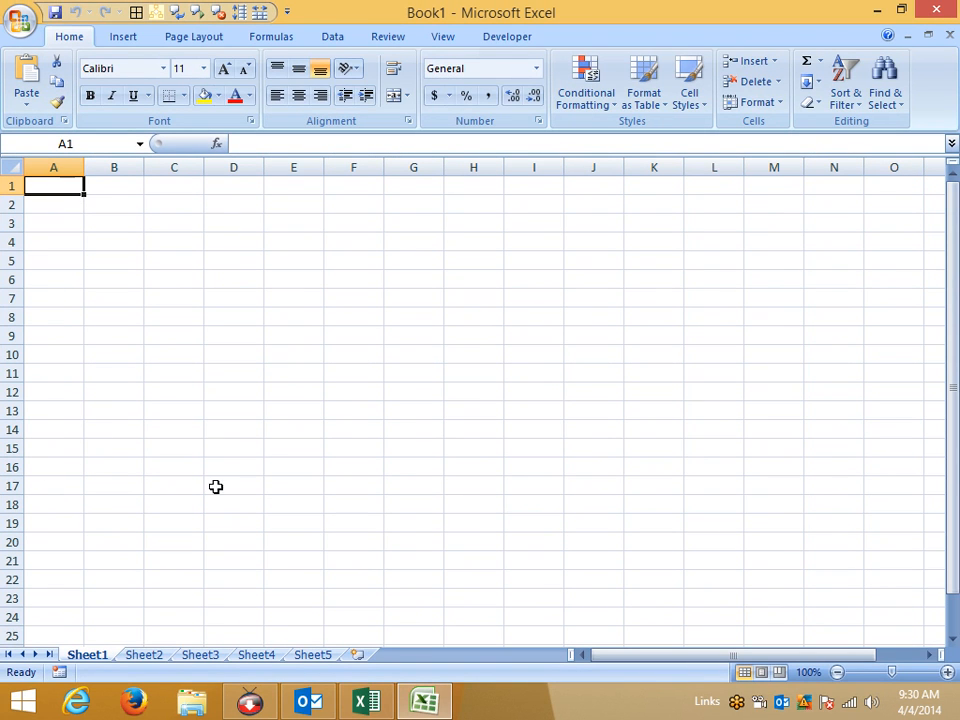
Open Excel Options, confirm Save still shows Macro-Enabled Workbook and D:\, then view Advanced.
left_click(17, 22)
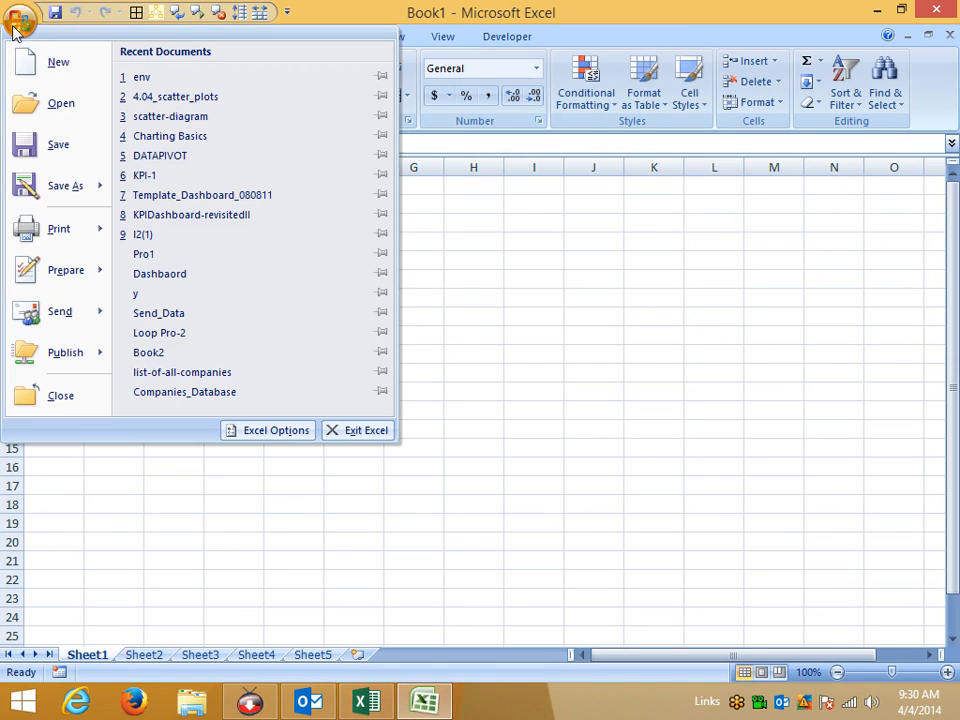
left_click(275, 438)
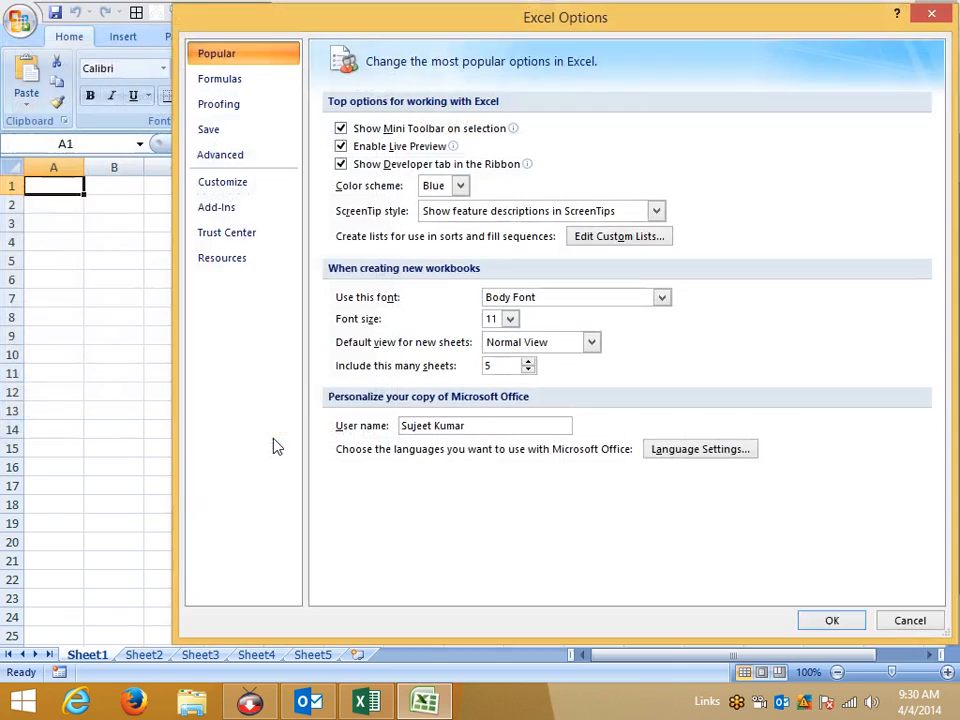
left_click(229, 110)
left_click(262, 130)
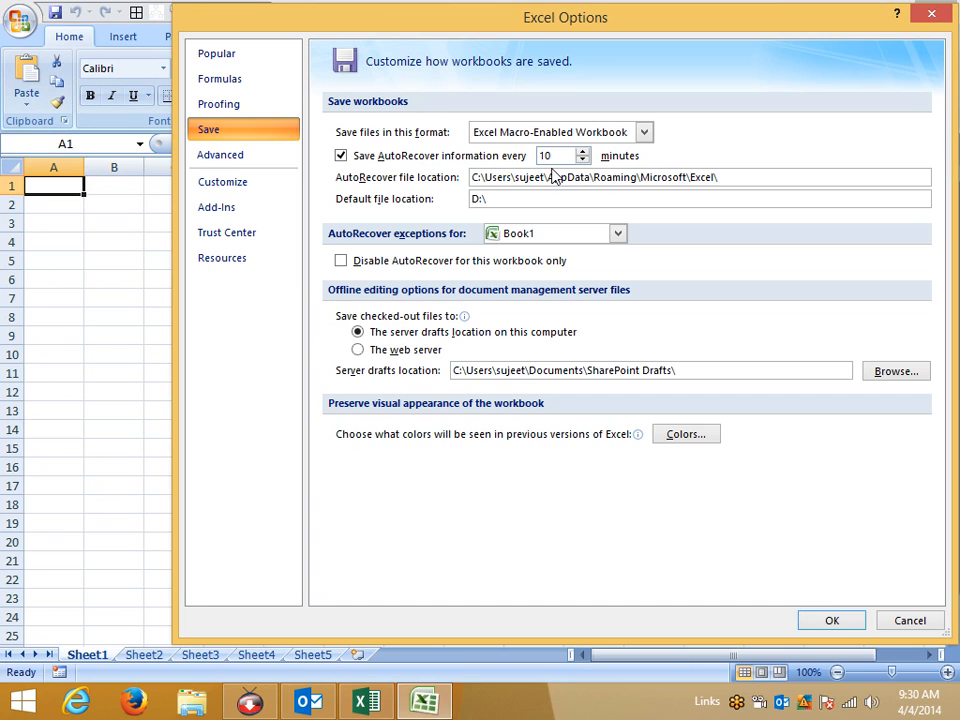
left_click(213, 157)
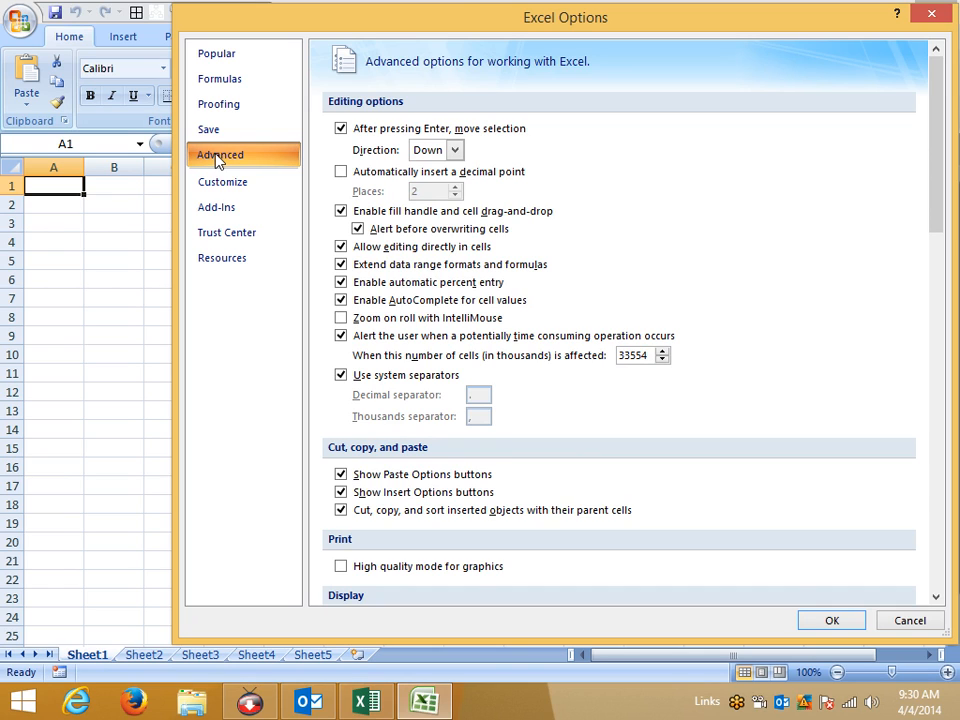
Keep the after-Enter selection direction on Down and scroll through the Advanced options.
left_click(441, 153)
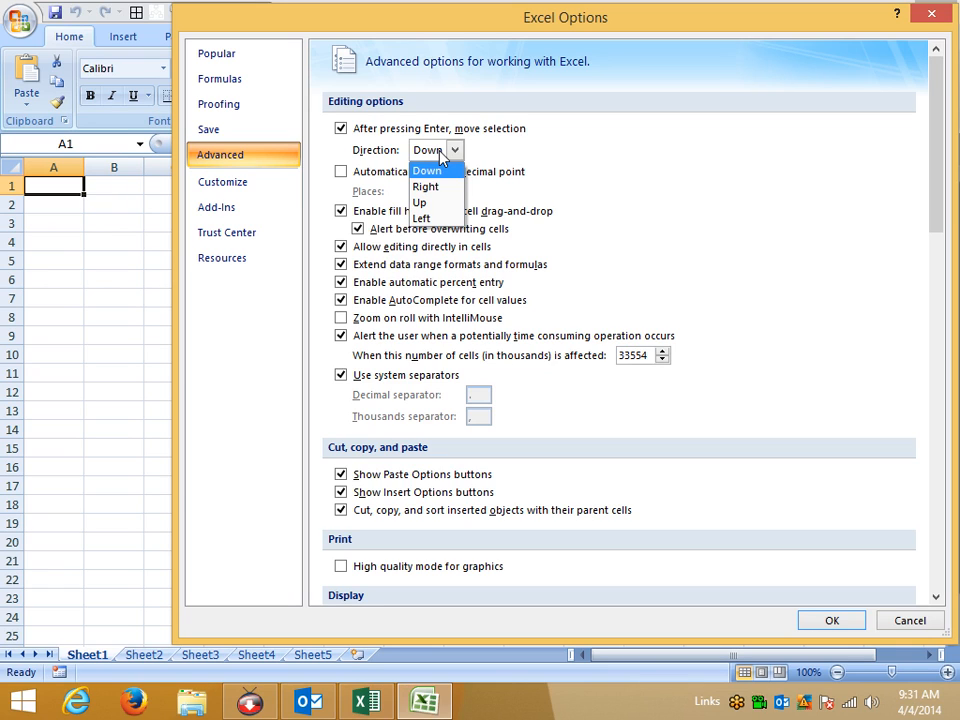
left_click(569, 167)
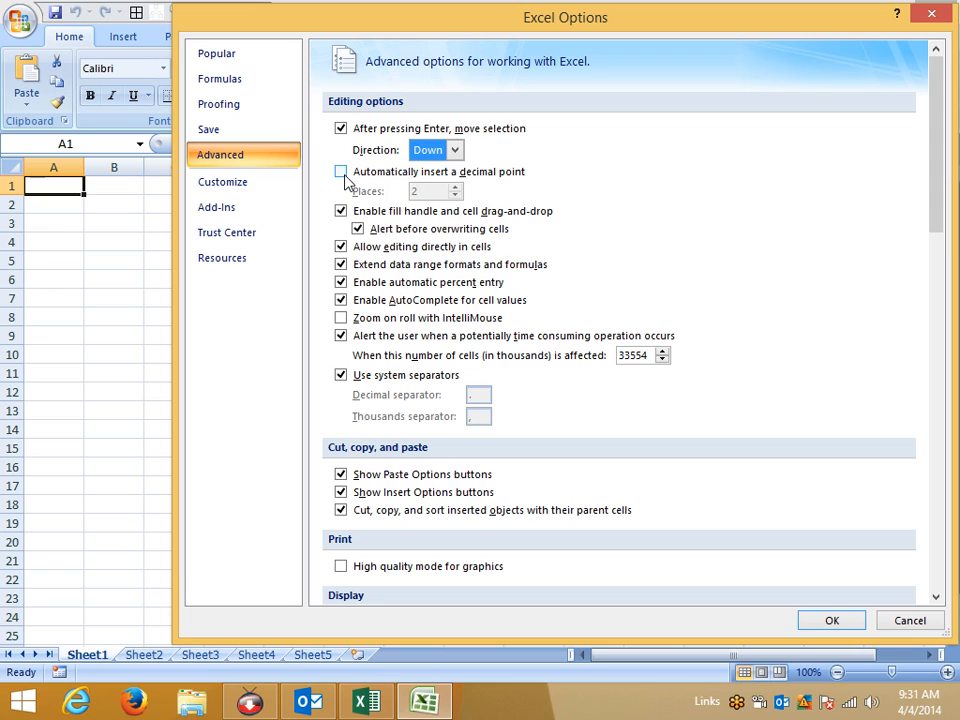
scroll(336, 422, "down", 3)
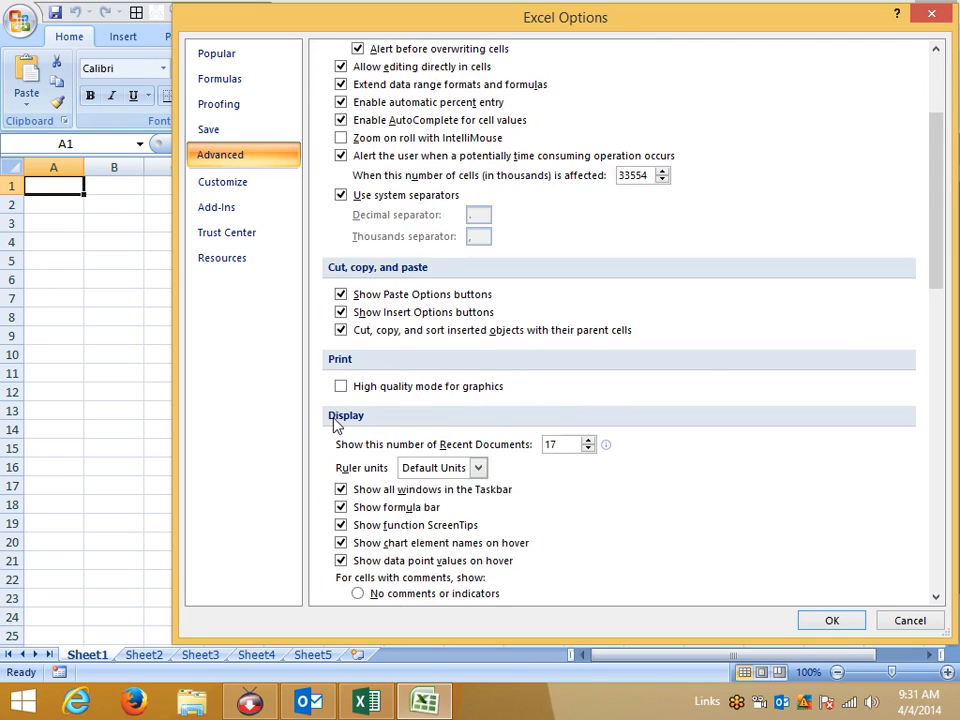
scroll(334, 419, "down", 1)
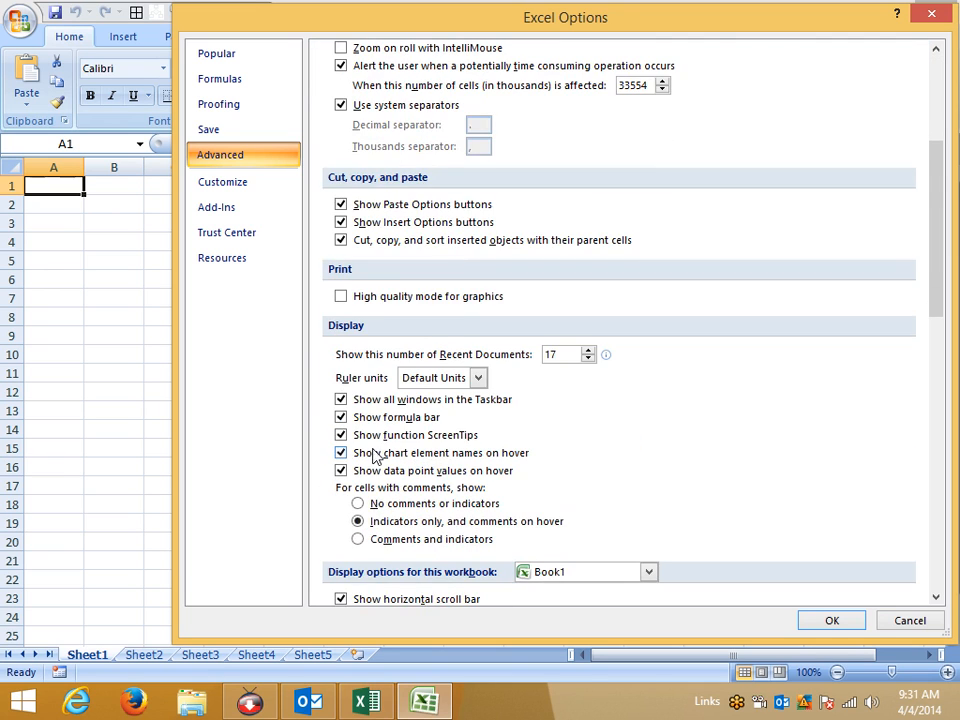
left_click(447, 709)
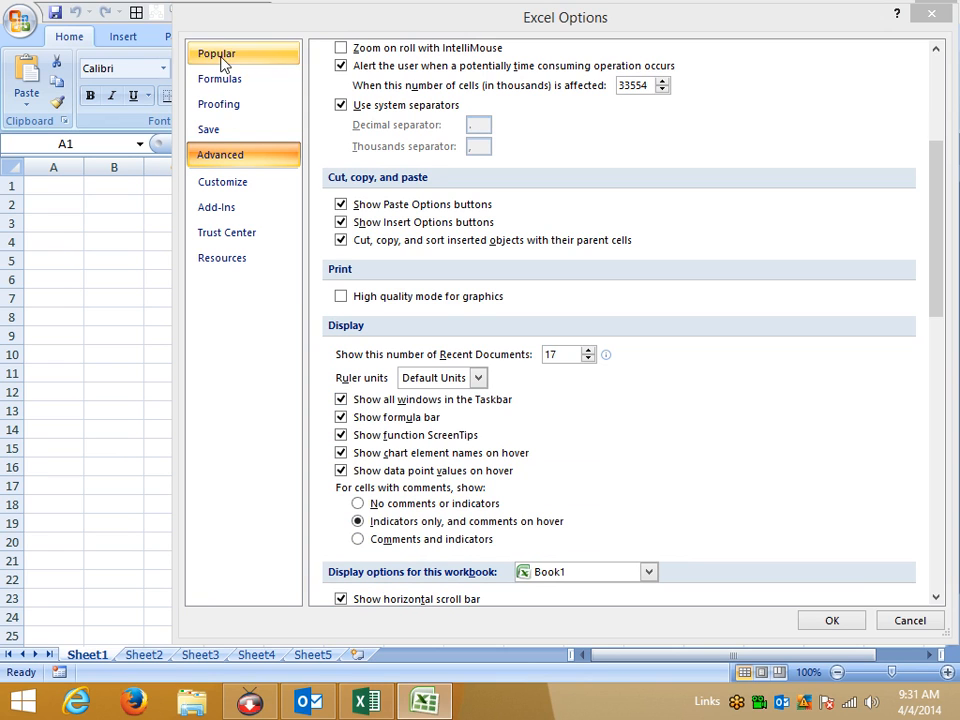
Set the worksheet gridline colour to green in Advanced display options and apply it.
left_click_drag(230, 28, 335, 38)
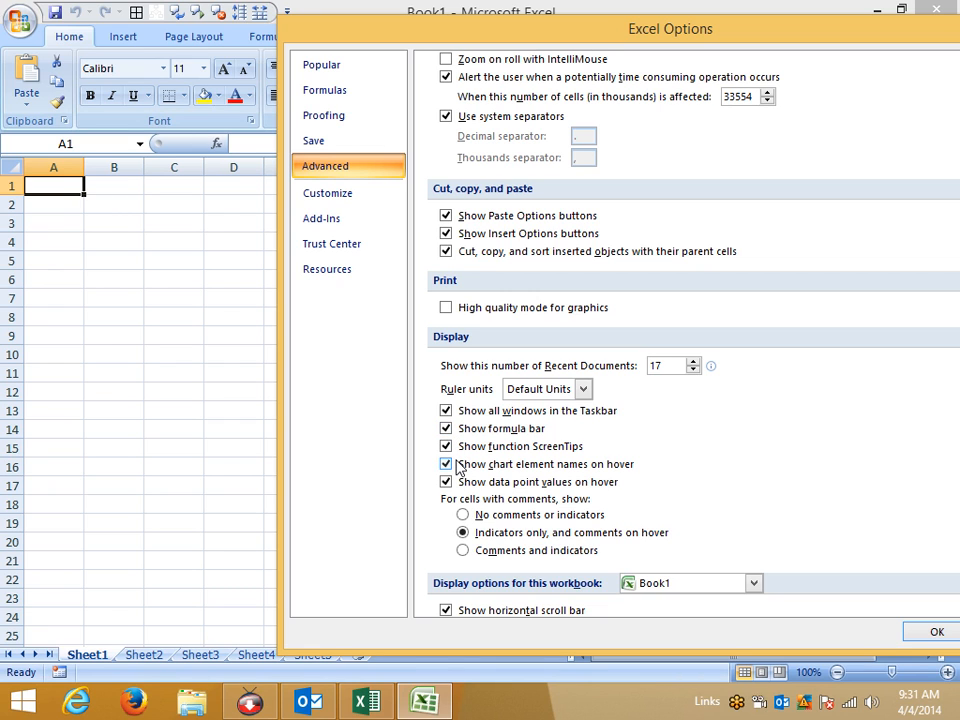
scroll(416, 589, "down", 5)
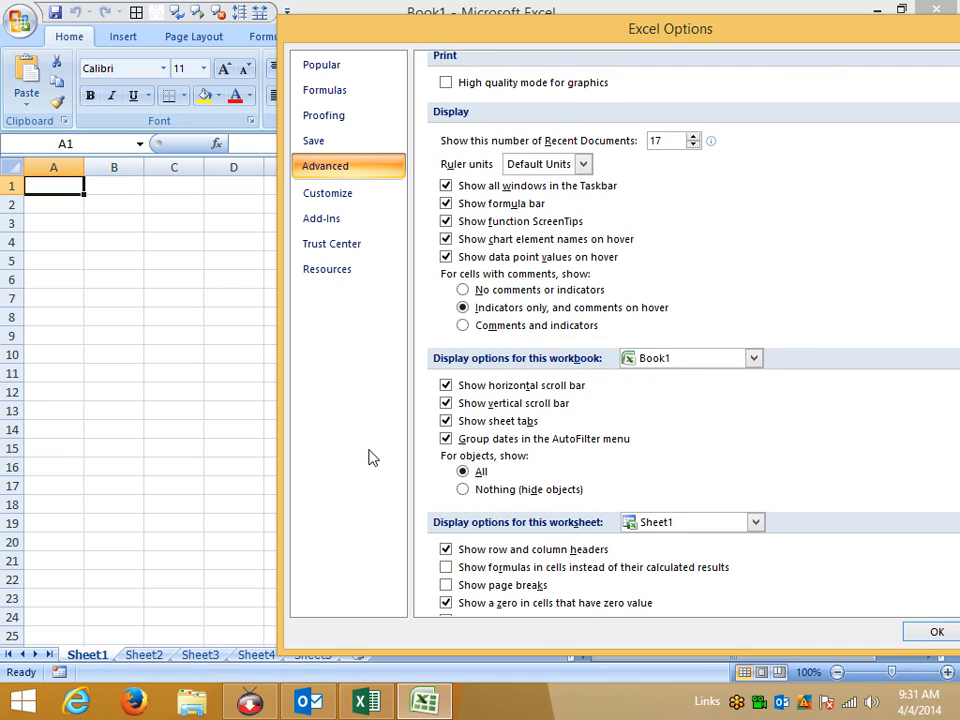
left_click_drag(483, 40, 316, 25)
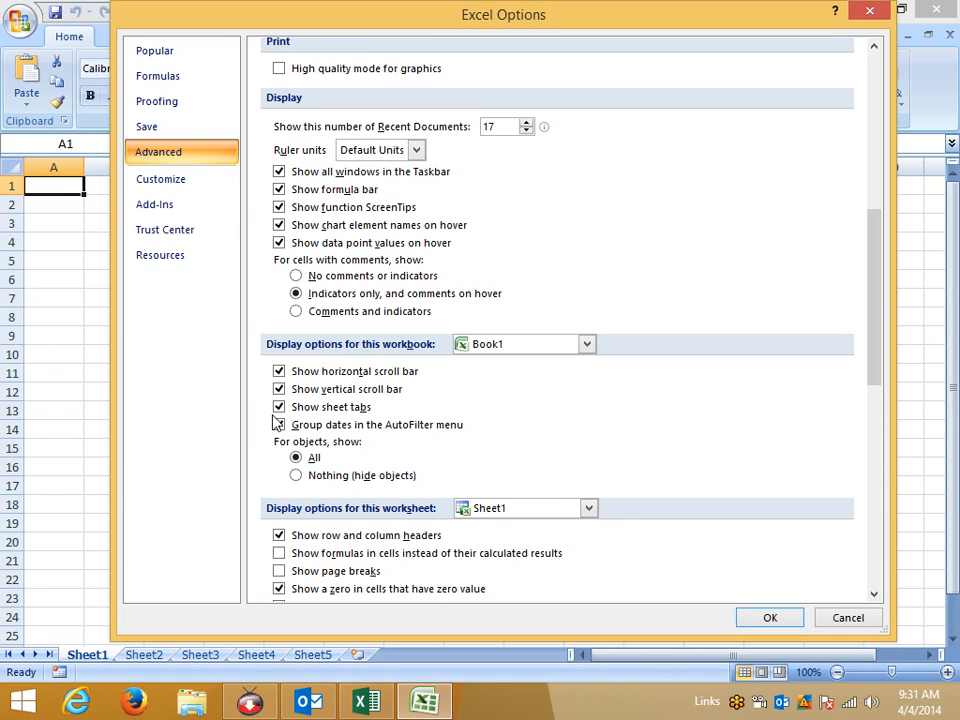
scroll(266, 501, "down", 5)
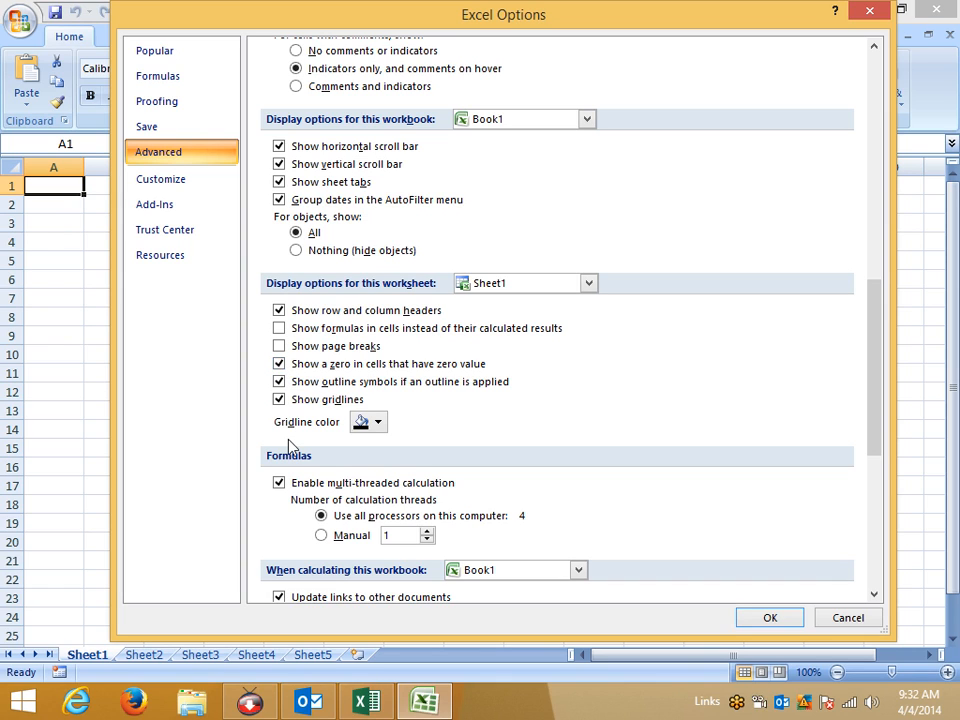
left_click(362, 423)
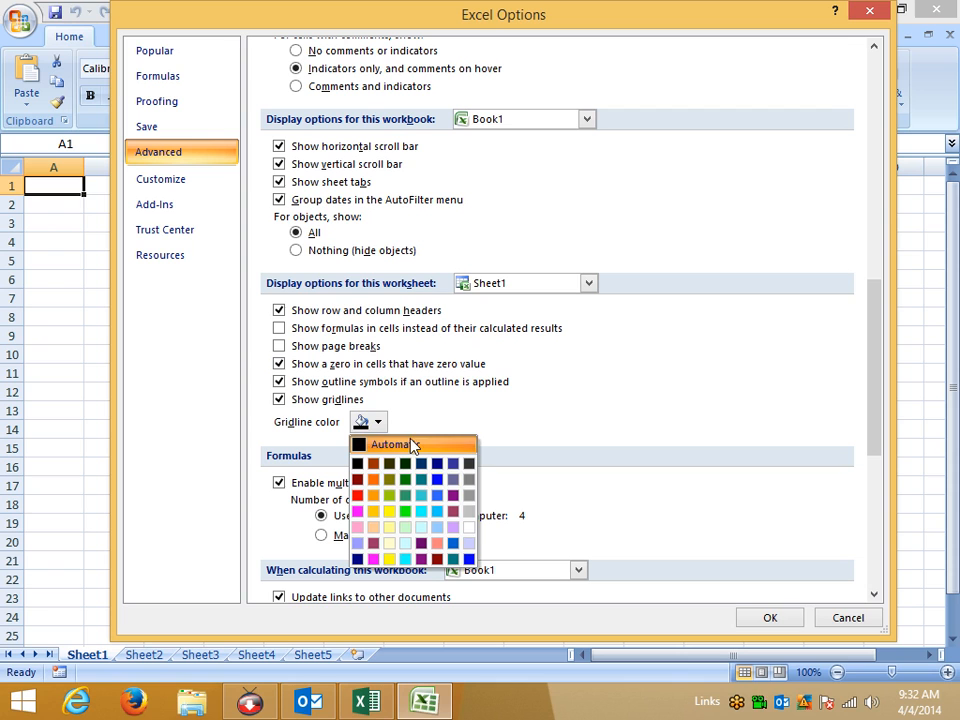
left_click(404, 511)
left_click(767, 619)
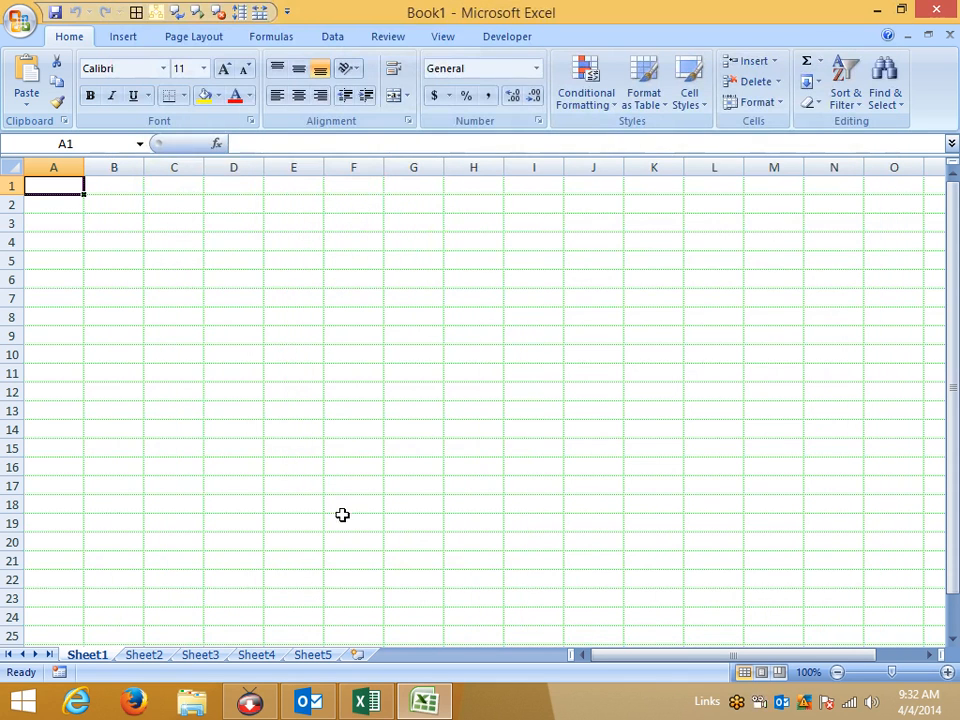
left_click(6, 32)
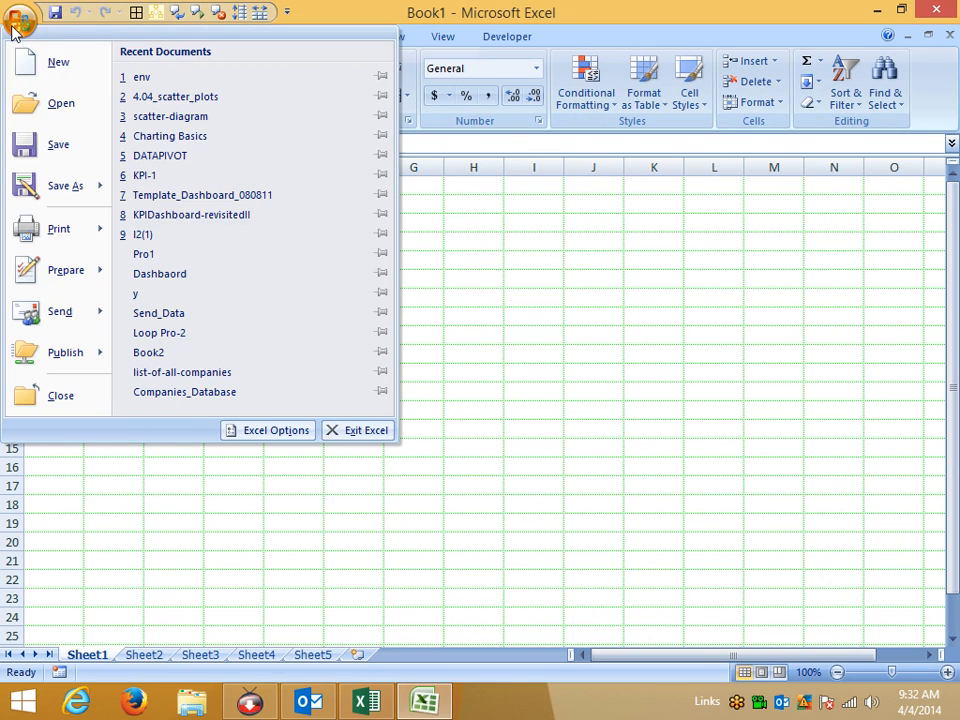
left_click(261, 429)
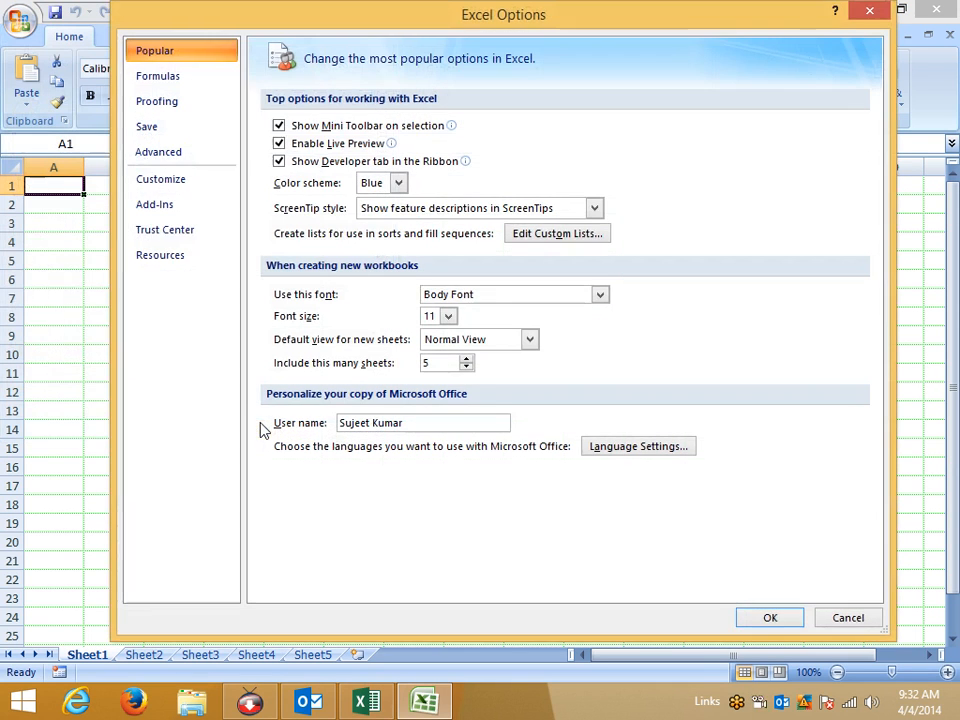
left_click(165, 184)
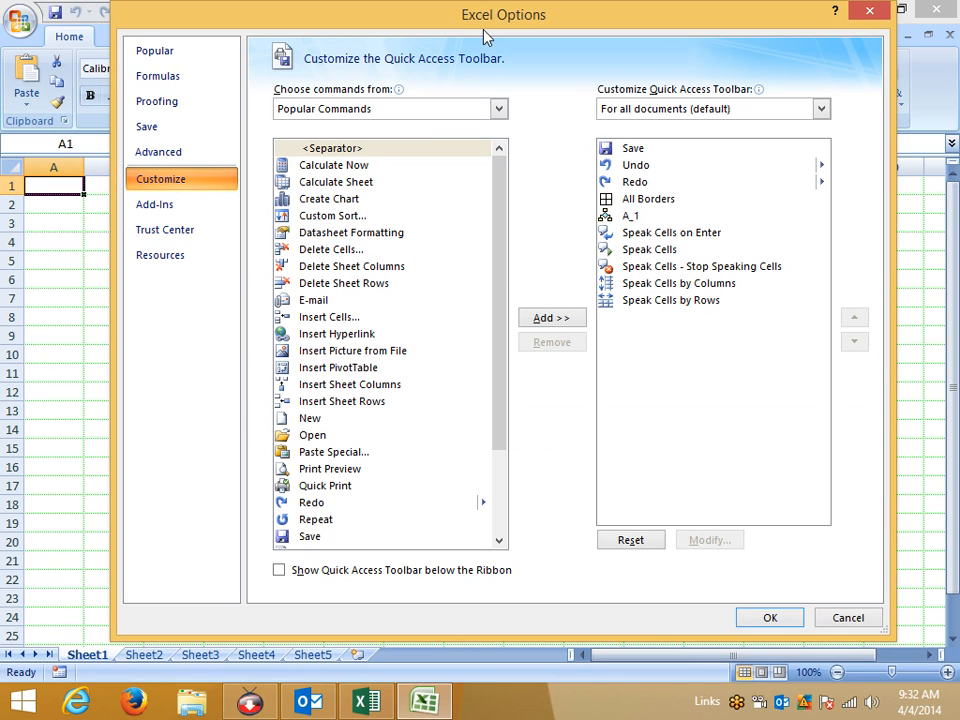
left_click(375, 110)
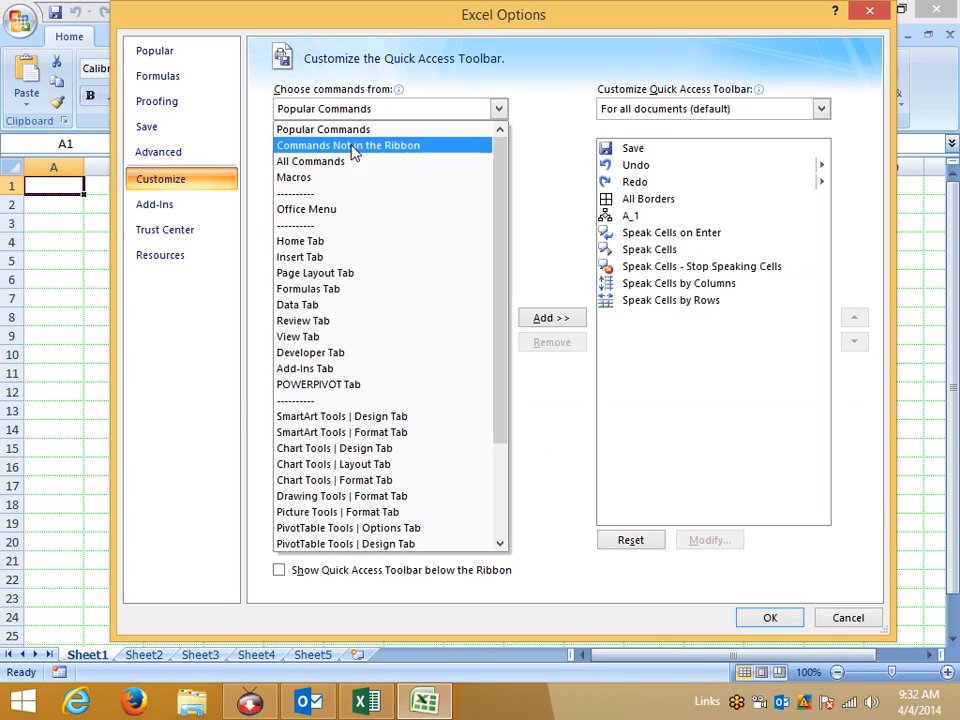
left_click(345, 190)
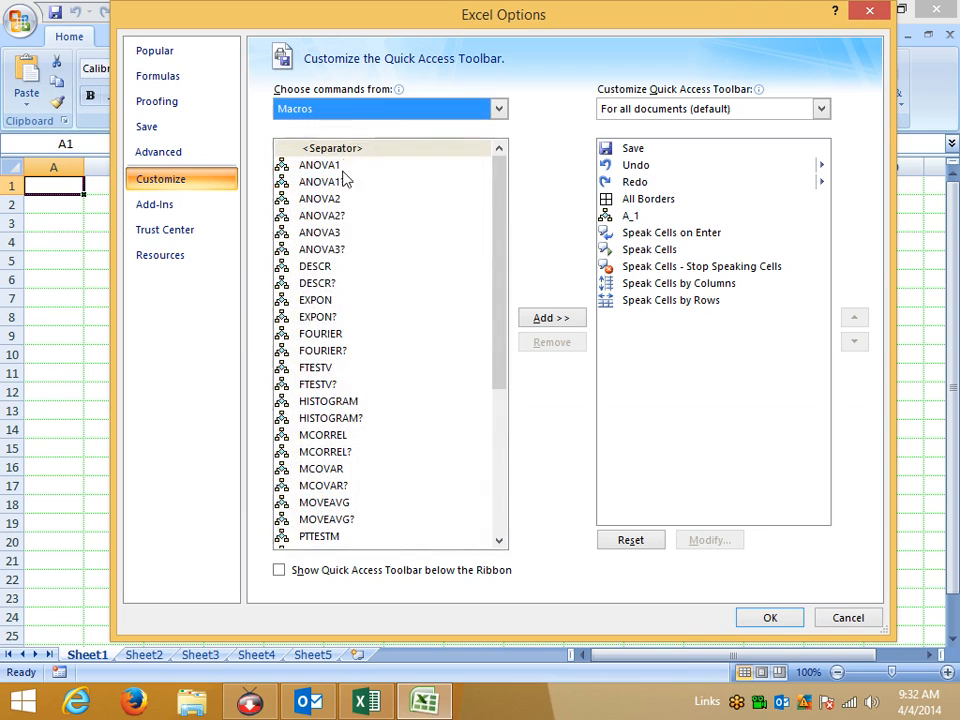
left_click(345, 110)
left_click(321, 165)
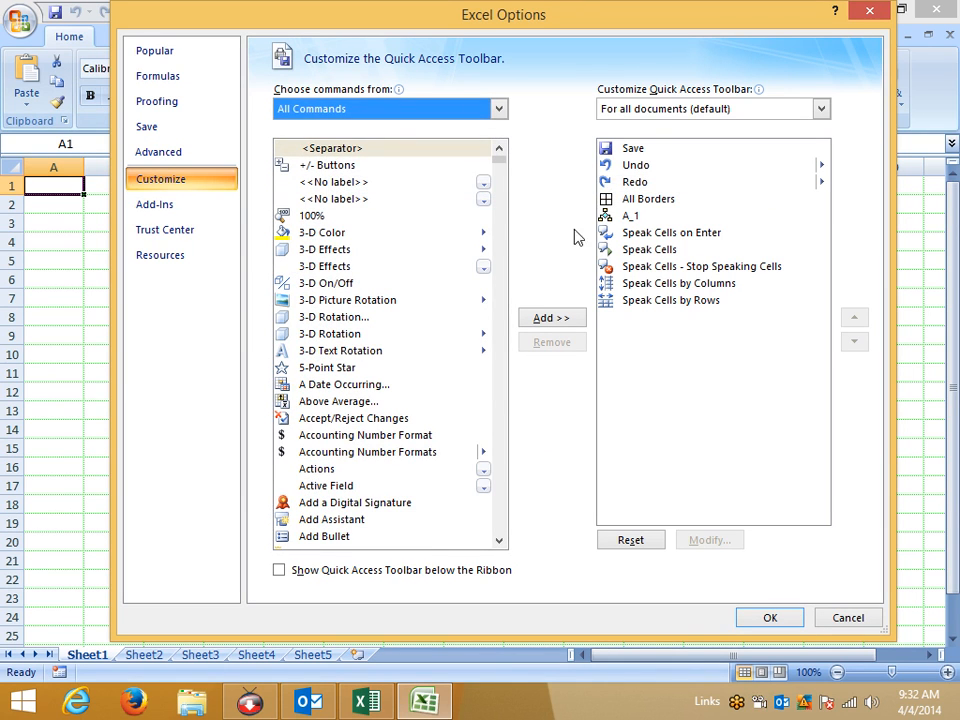
left_click_drag(349, 29, 250, 98)
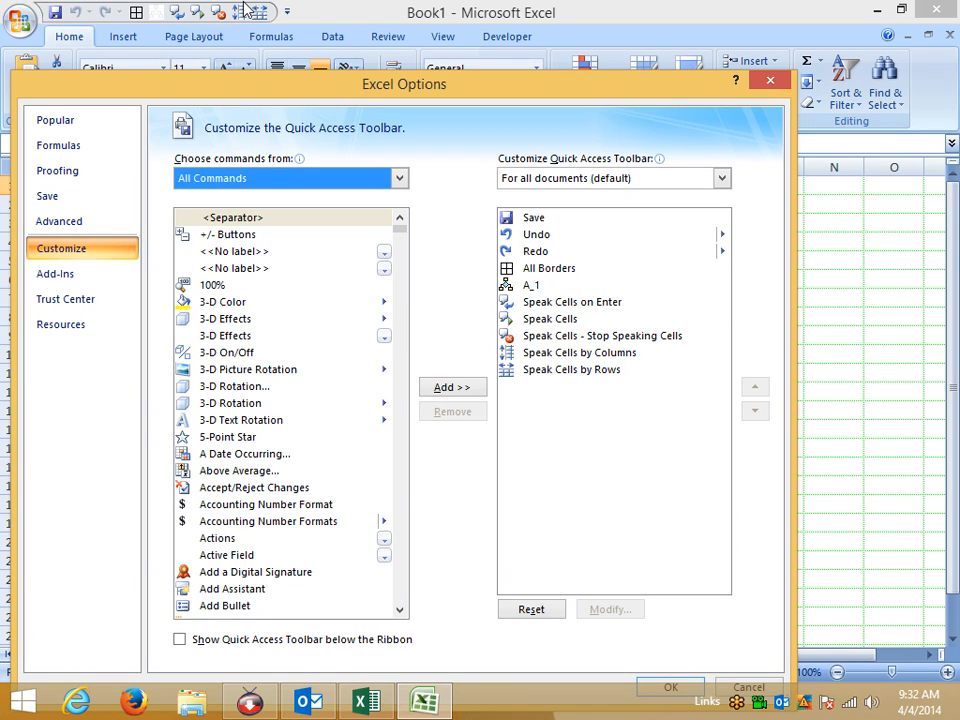
left_click(770, 80)
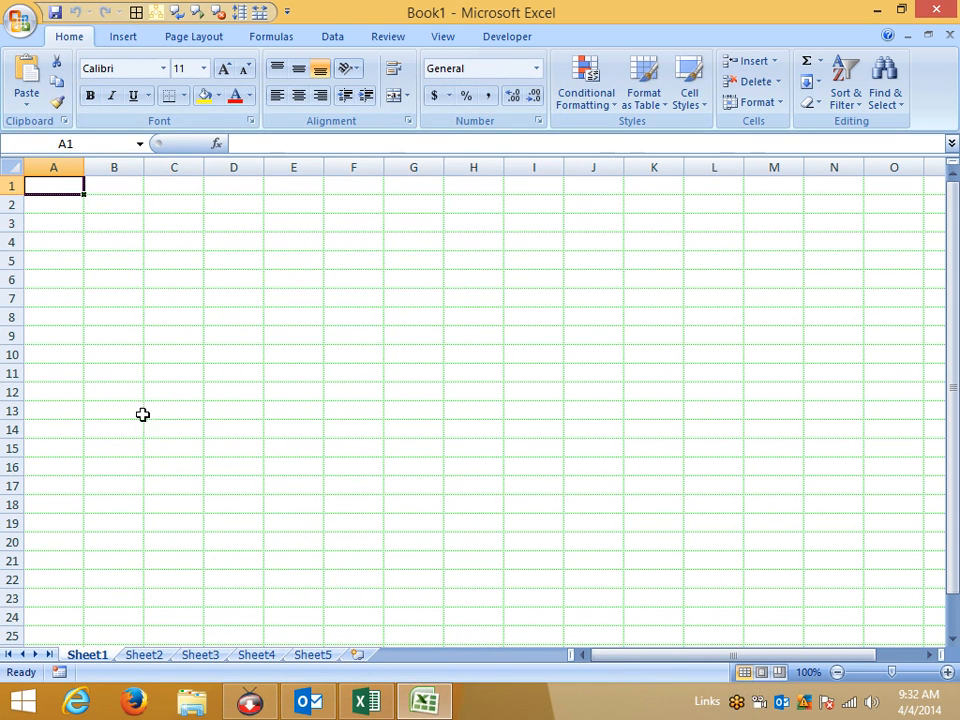
On Sheet2, give B6:G14 all borders plus a thick bottom border.
left_click(158, 656)
left_click_drag(110, 280, 395, 443)
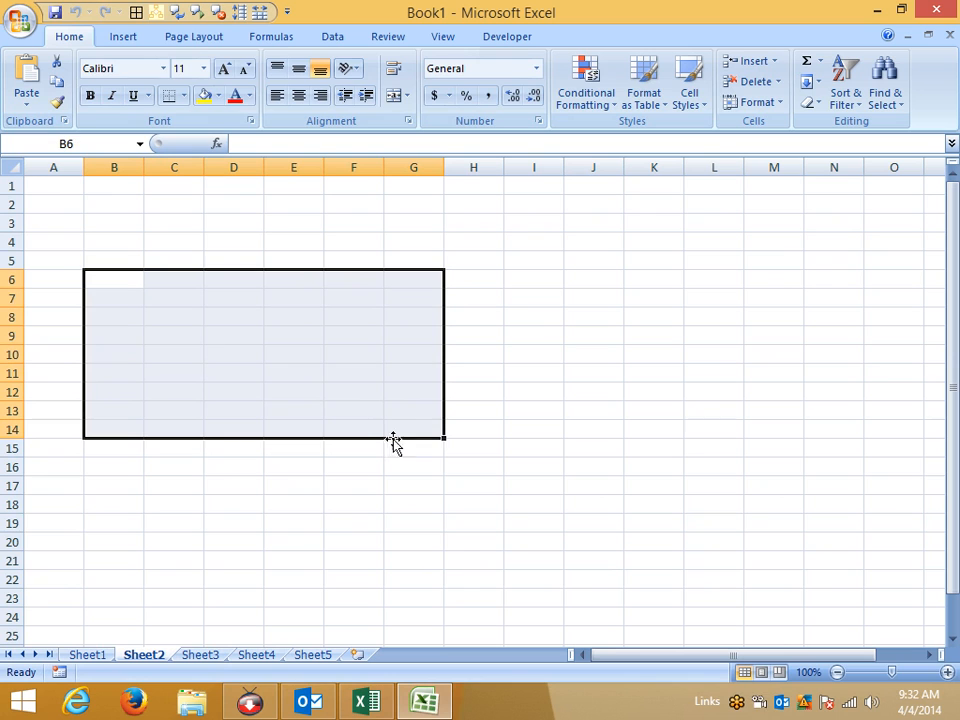
left_click(184, 95)
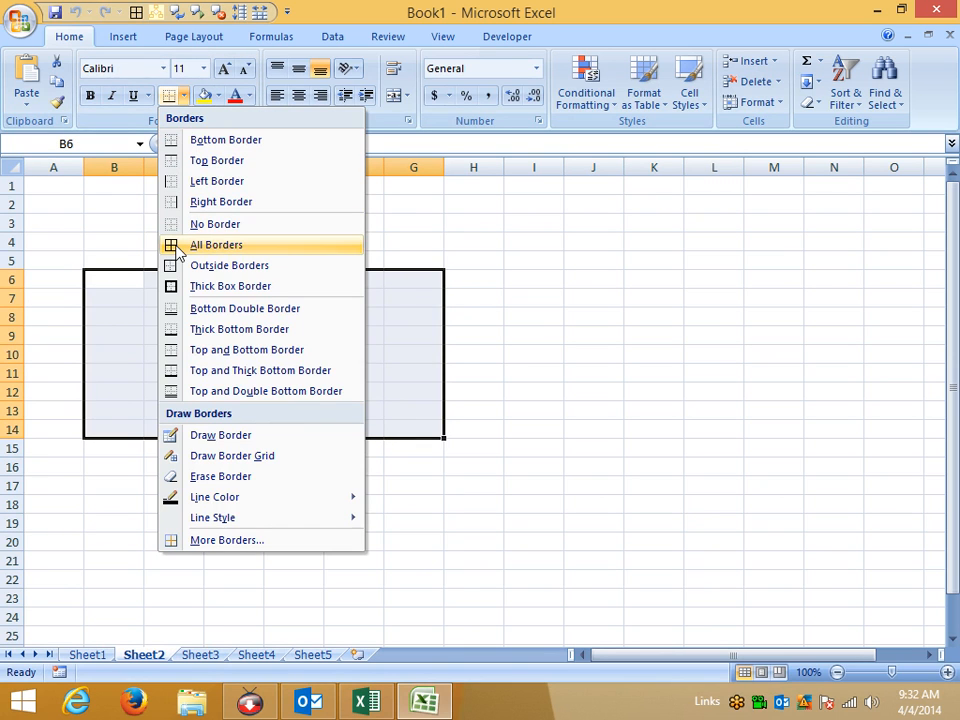
left_click(419, 329)
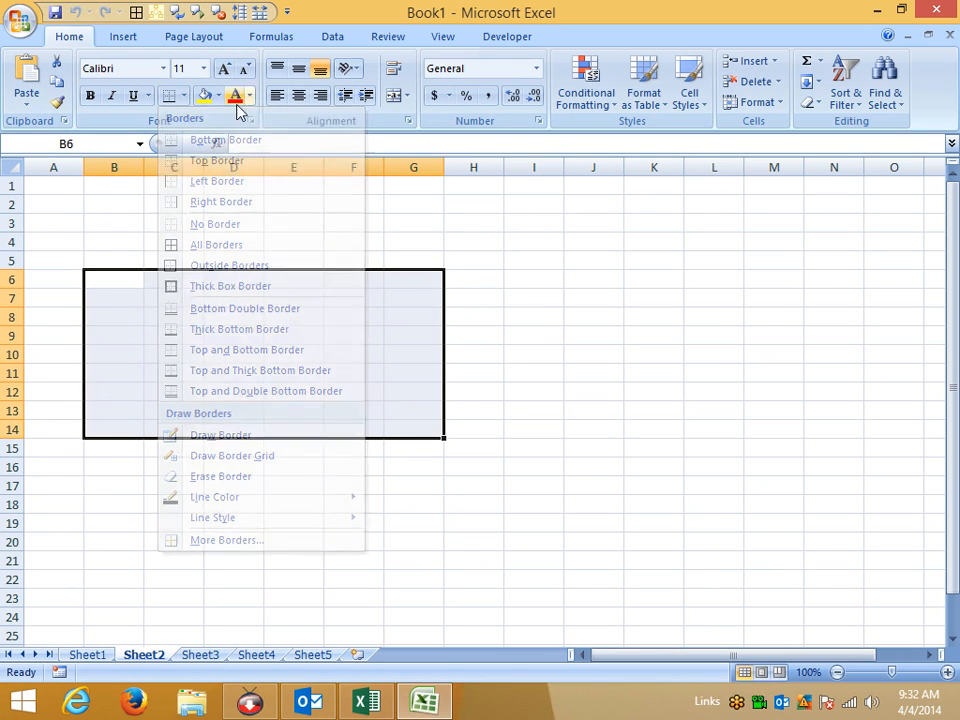
left_click(137, 12)
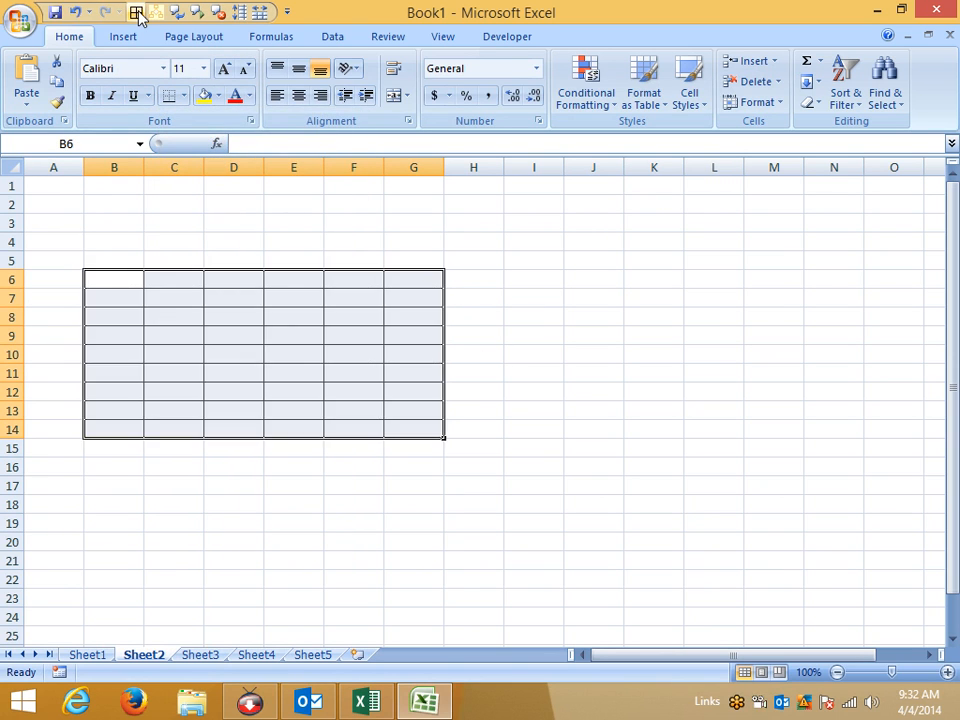
left_click(184, 95)
left_click(347, 328)
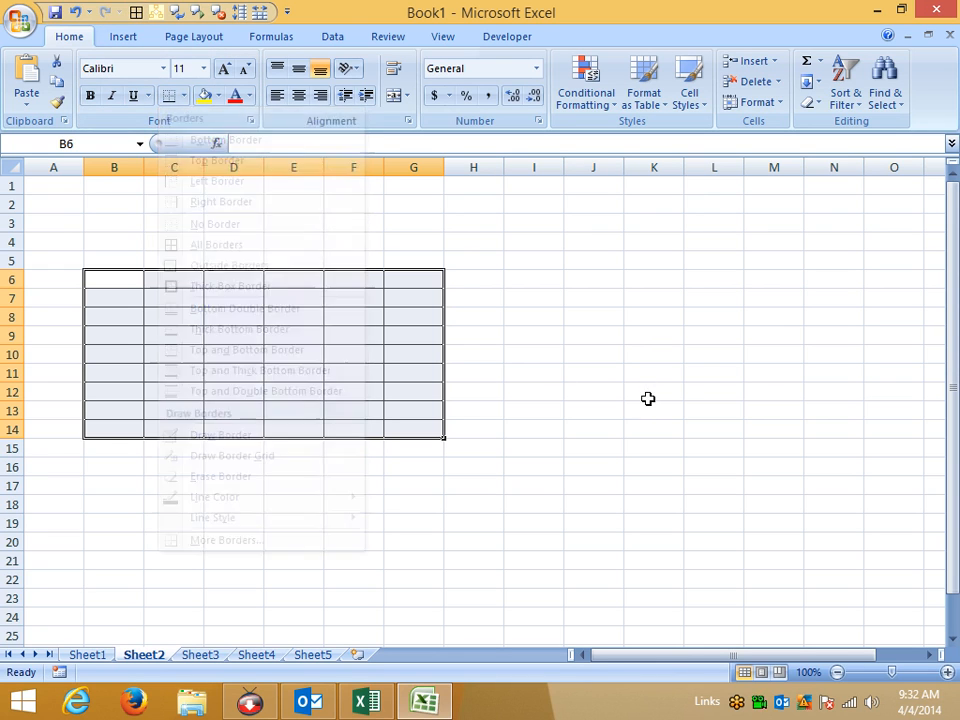
Select C20:G30 and apply All Borders with the Quick Access Toolbar shortcut Alt+4.
scroll(165, 283, "down", 5)
left_click_drag(170, 260, 441, 452)
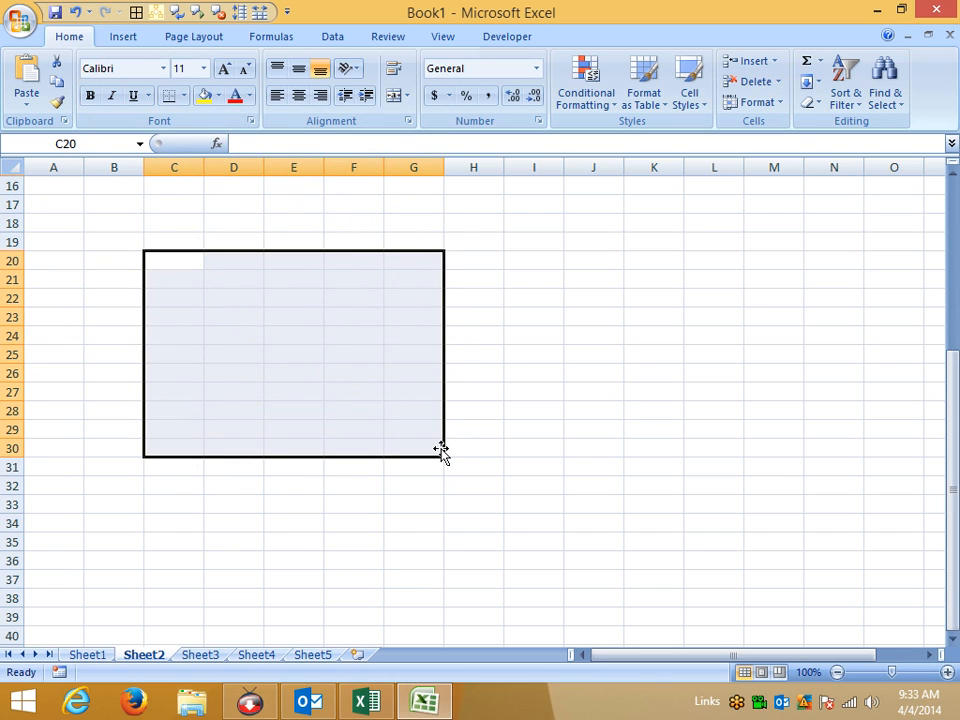
key("alt")
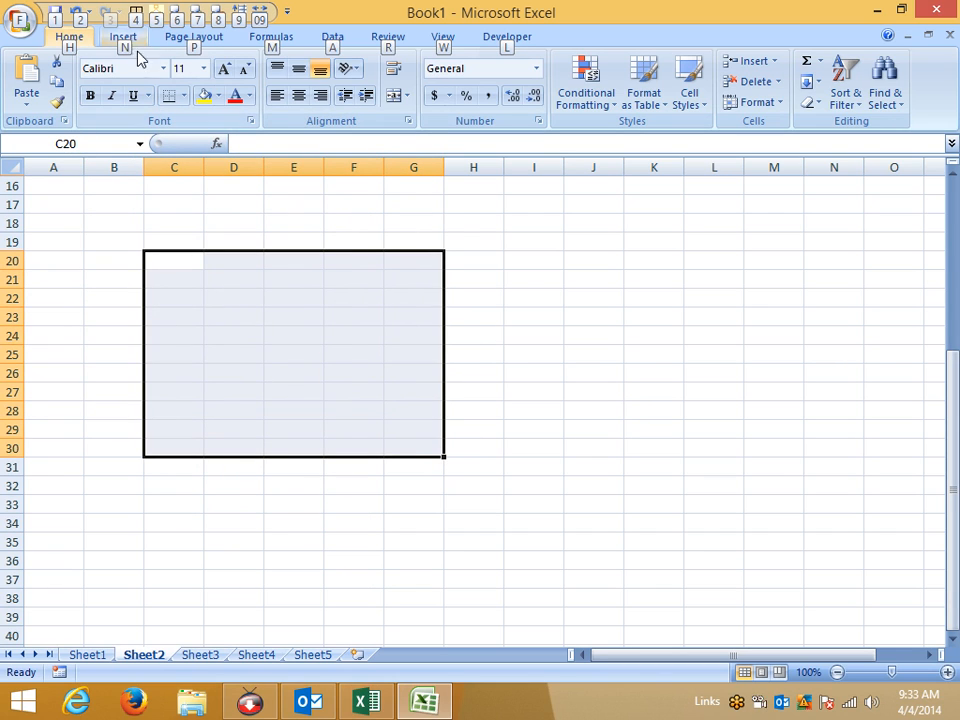
key("4")
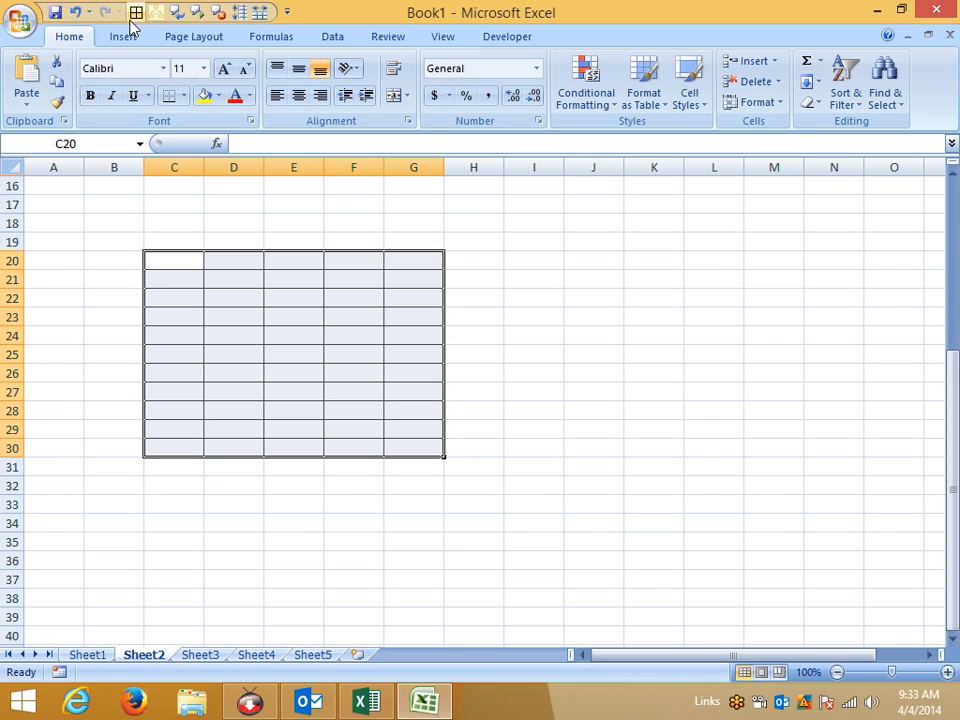
key("F8")
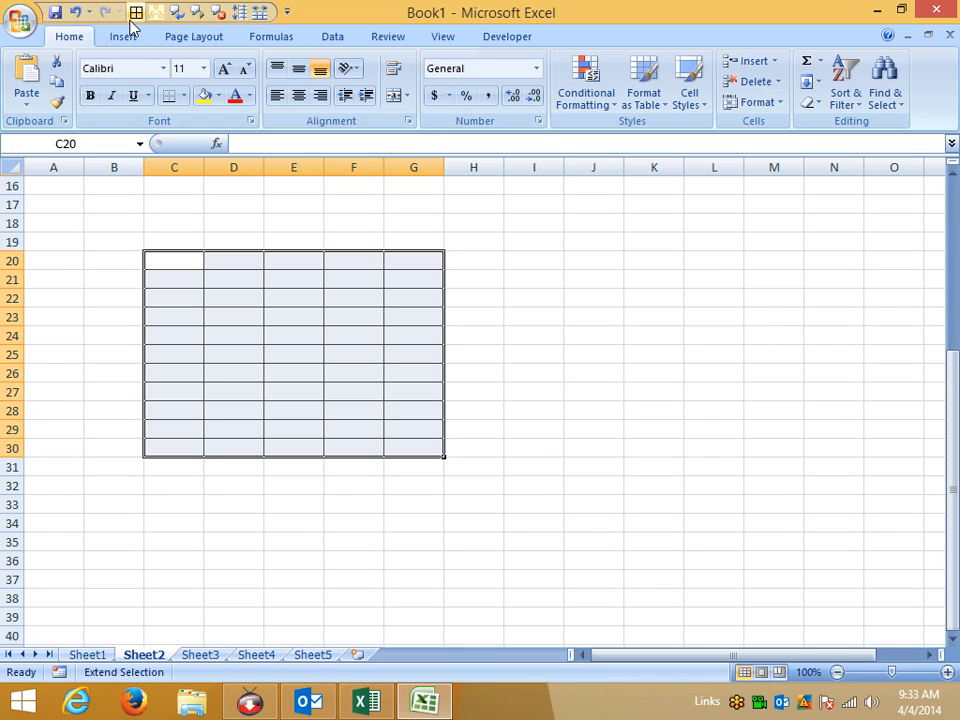